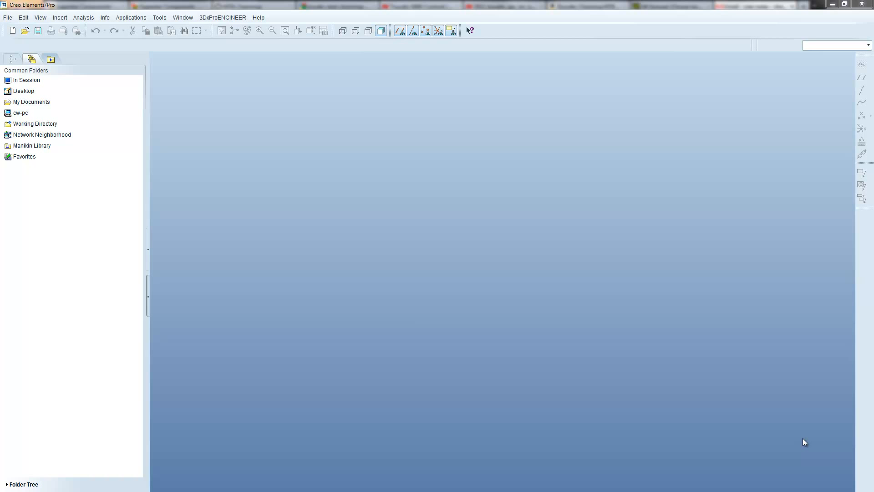
Open the part nissan_logo_mold.prt from the nissan badge folder.
left_click(8, 18)
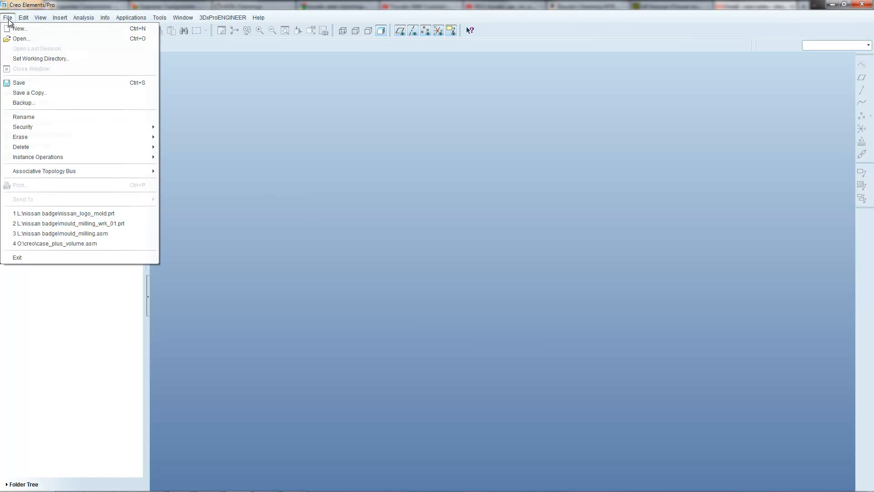
left_click(24, 41)
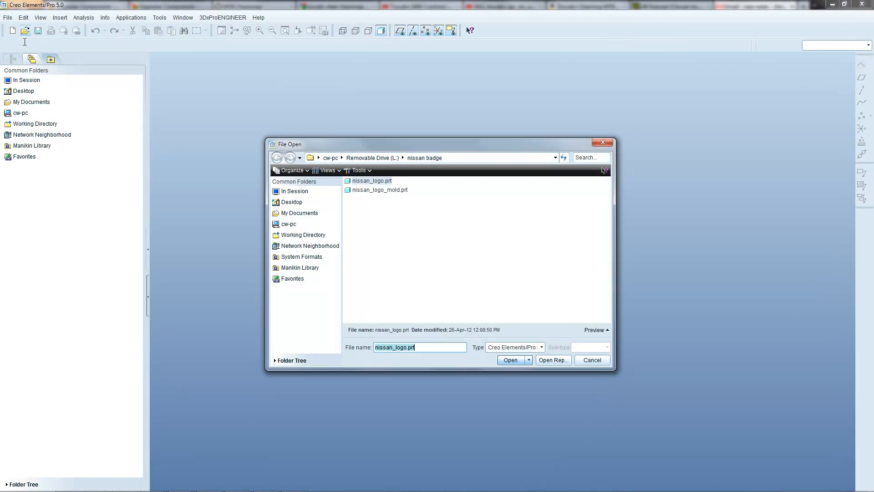
left_click(374, 192)
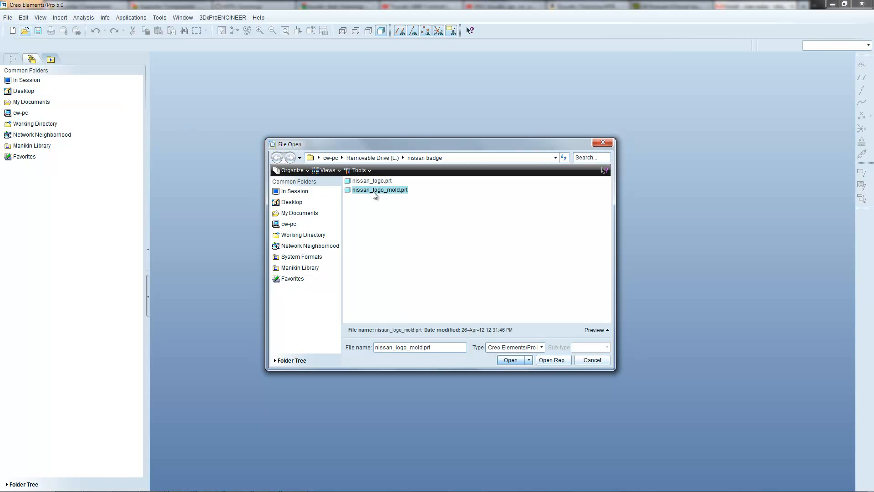
double_click(374, 190)
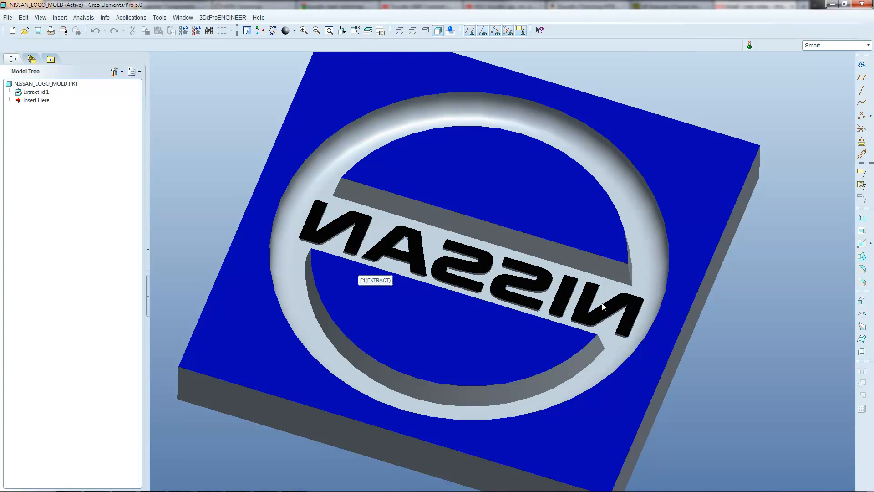
Examine the mold block and its recessed logo cavity from several angles.
middle_click_drag(602, 302, 439, 206)
left_click(440, 221)
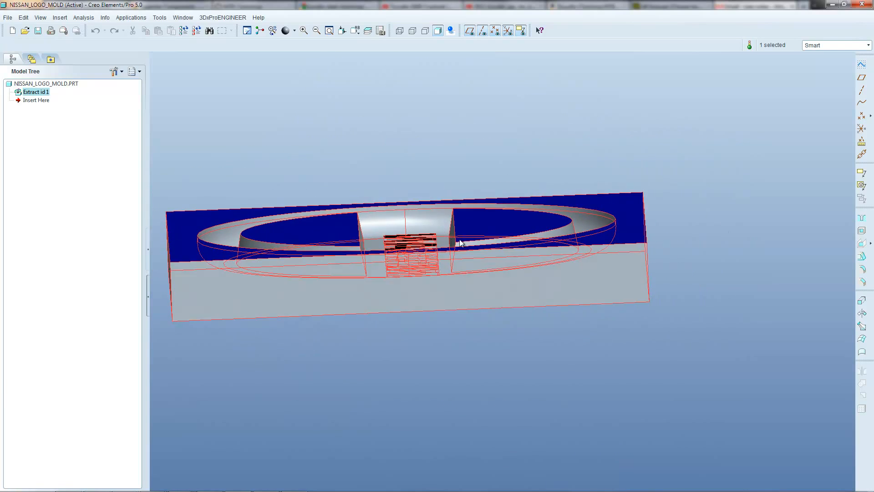
middle_click_drag(444, 238, 250, 103)
left_click(353, 128)
left_click(249, 103)
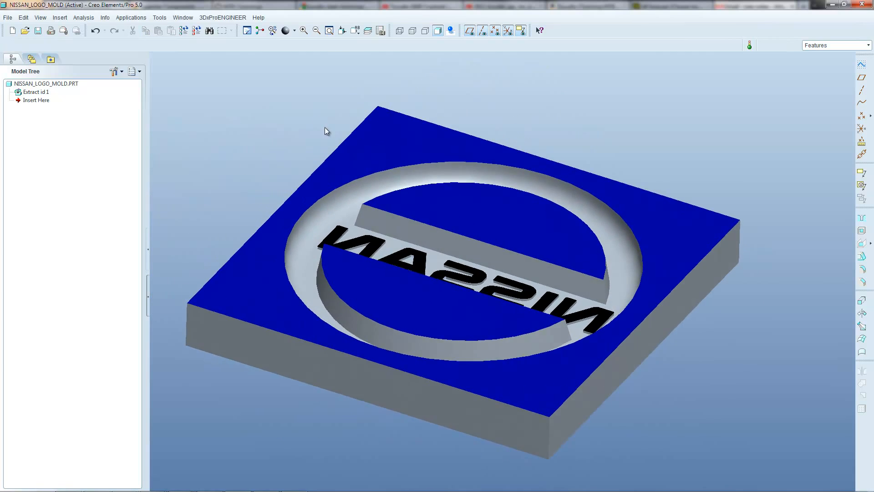
middle_click_drag(401, 229, 382, 231)
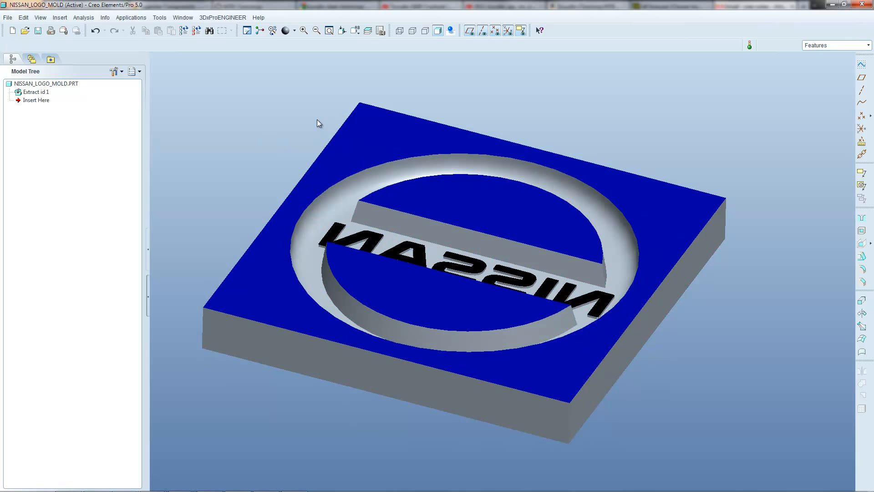
left_click(133, 19)
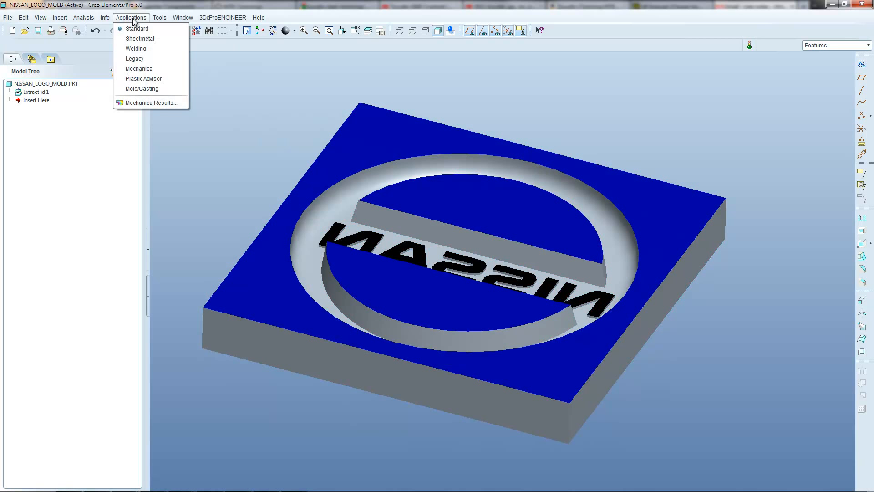
left_click(305, 144)
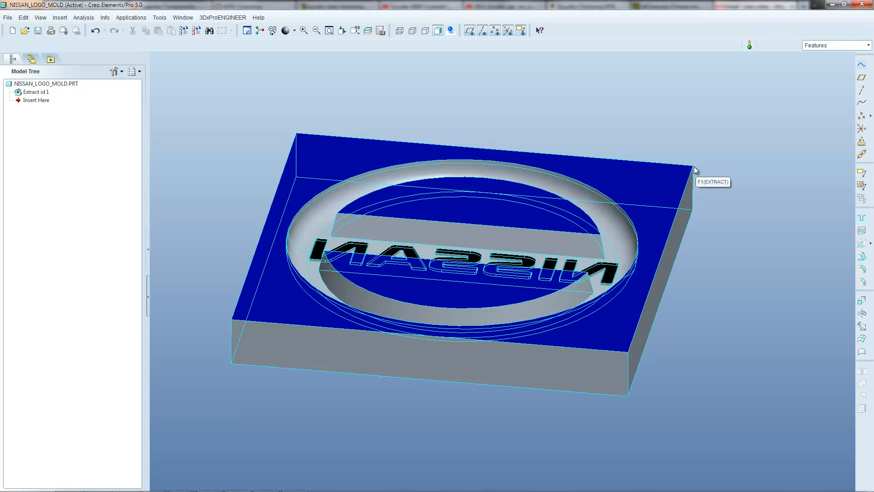
Start a datum coordinate system at the rear right corner vertex of the block's top face, using the rear top edge to determine X.
middle_click_drag(693, 166, 672, 166)
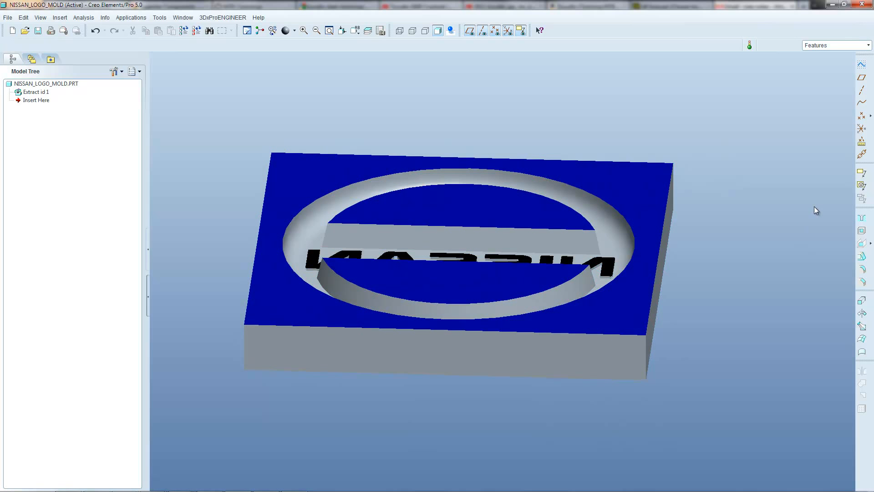
left_click(861, 129)
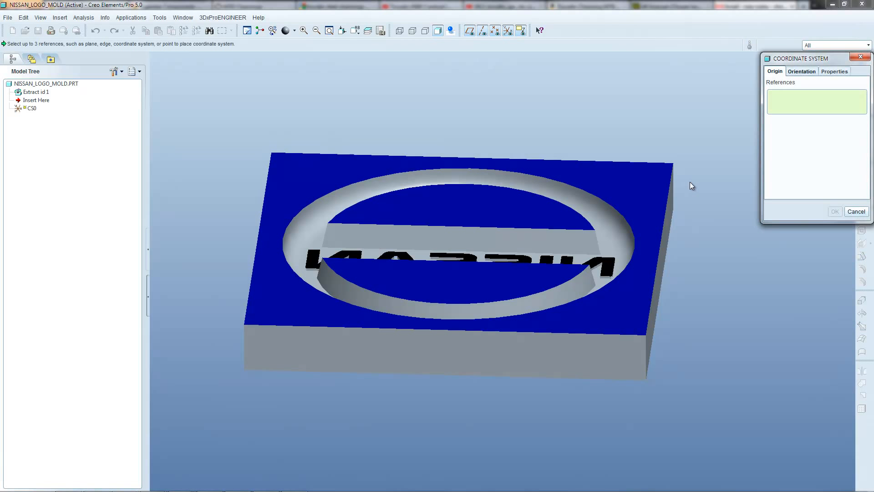
left_click(673, 163)
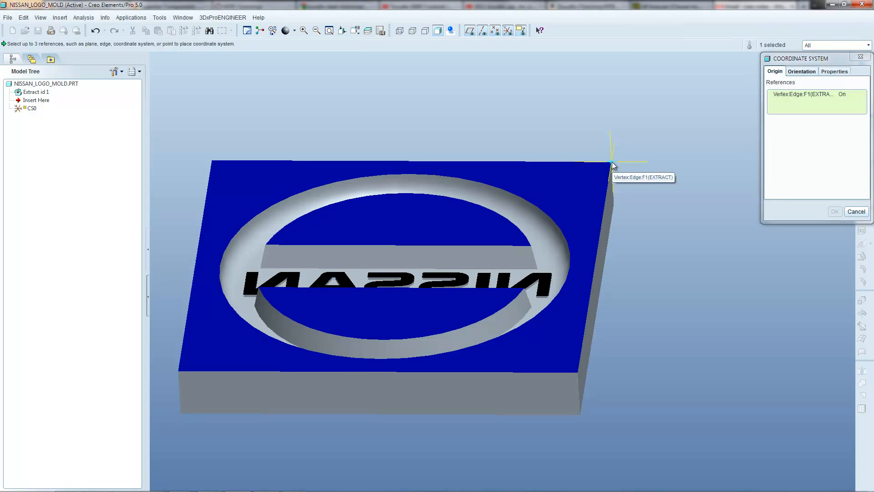
left_click(801, 73)
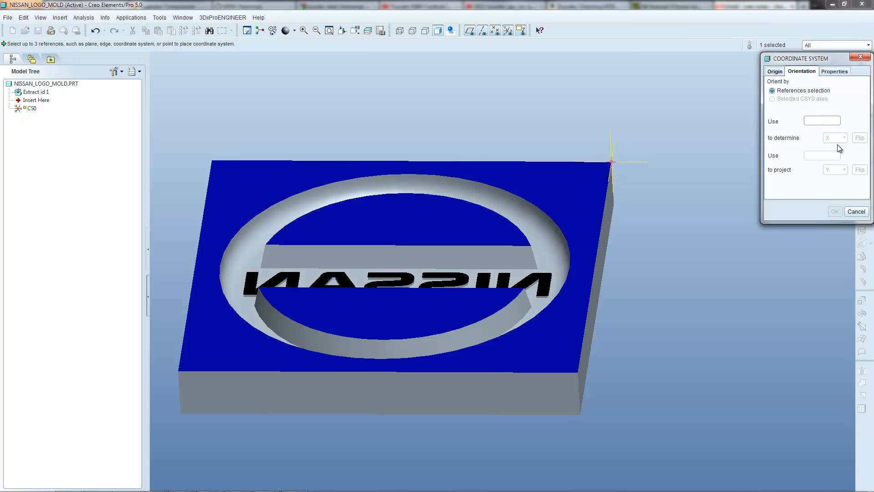
left_click(818, 121)
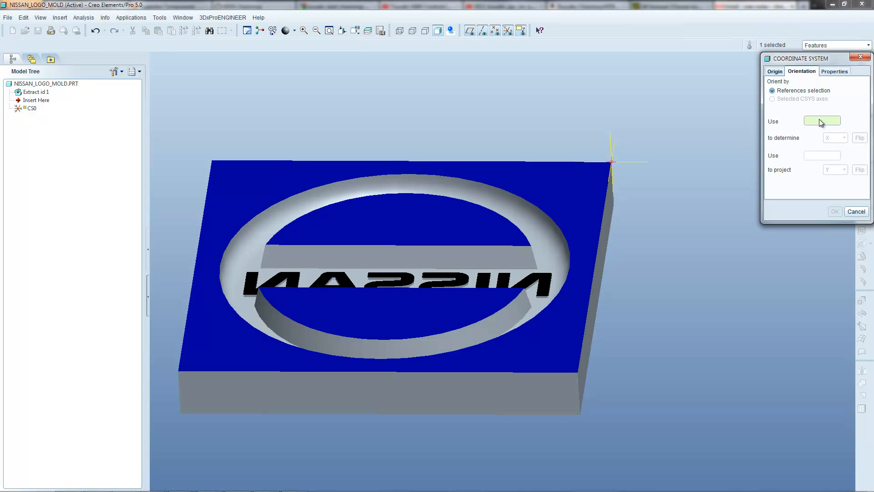
left_click(568, 161)
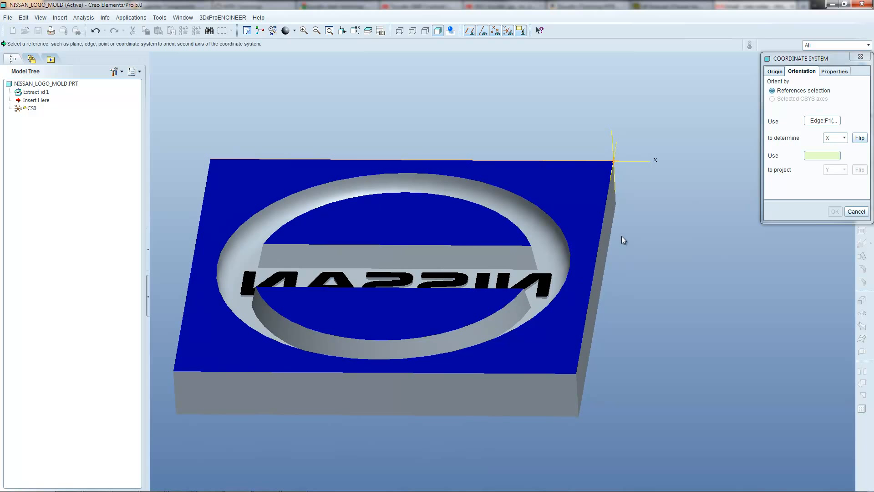
Project the coordinate system's Y axis along the right top edge, flip it so Z points up from the block, and finish the coordinate system.
left_click(607, 202)
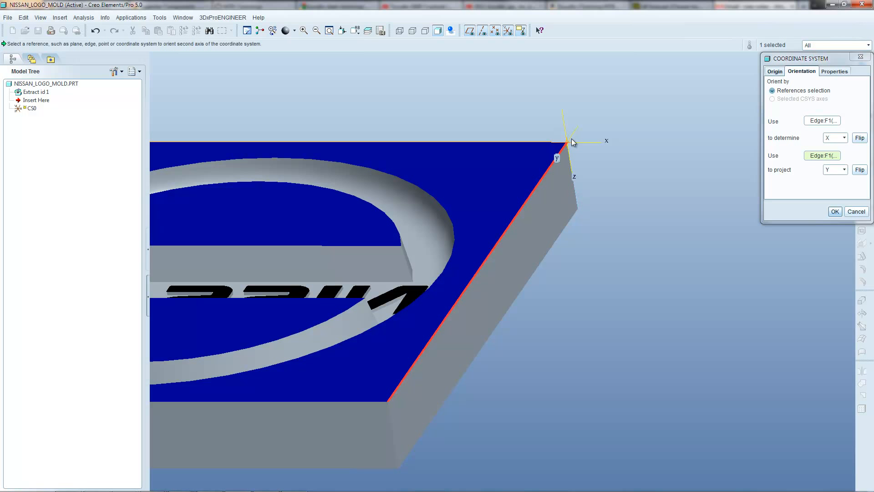
middle_click_drag(584, 124, 555, 147)
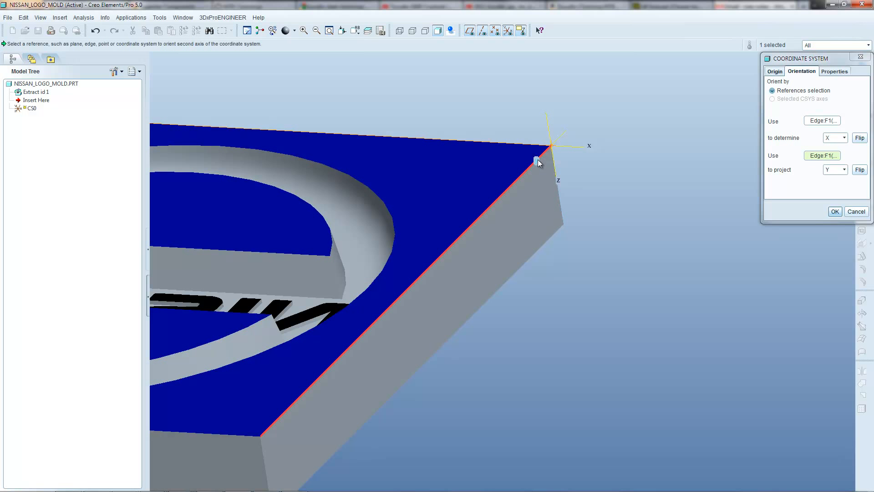
middle_click_drag(634, 204, 592, 215)
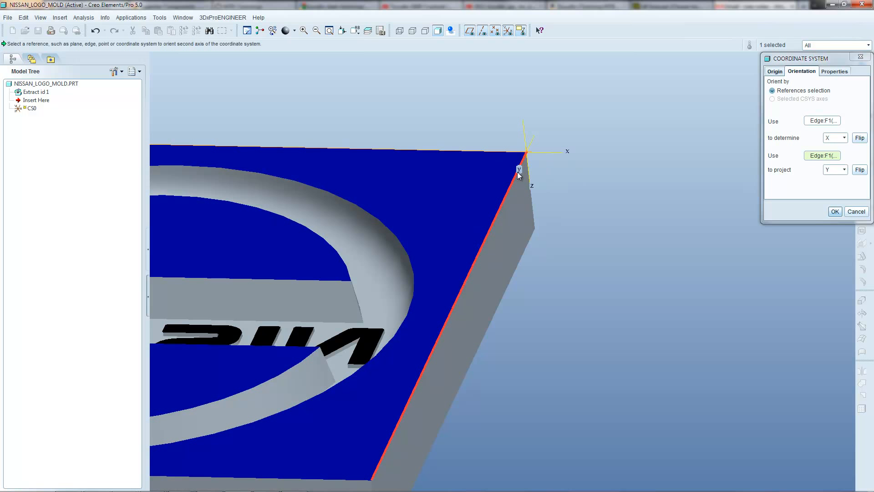
left_click(860, 170)
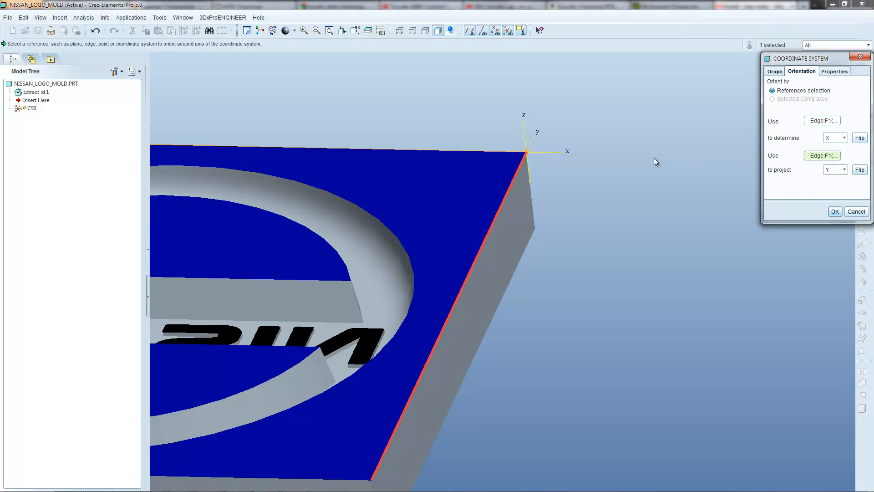
middle_click_drag(537, 145, 546, 161)
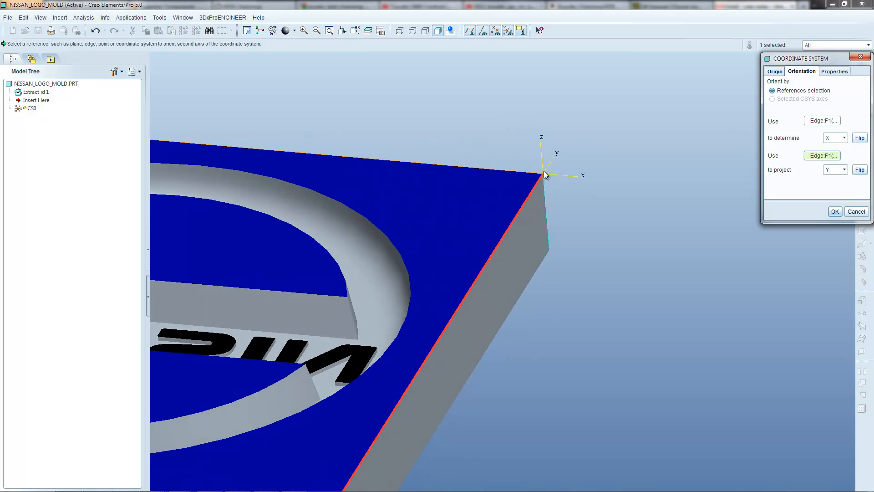
left_click(835, 212)
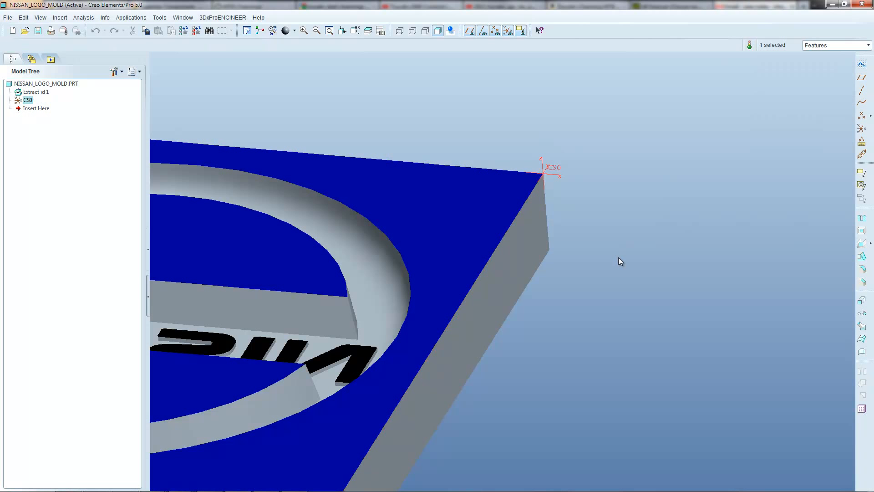
scroll(615, 252, "down", 3)
key("ctrl+d")
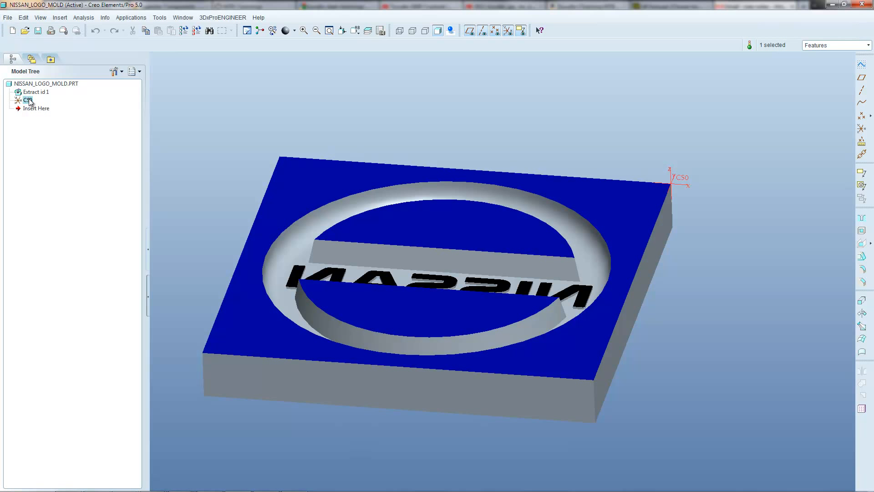
Create a new Manufacturing file with the NC Assembly sub-type, using the default template.
left_click(8, 17)
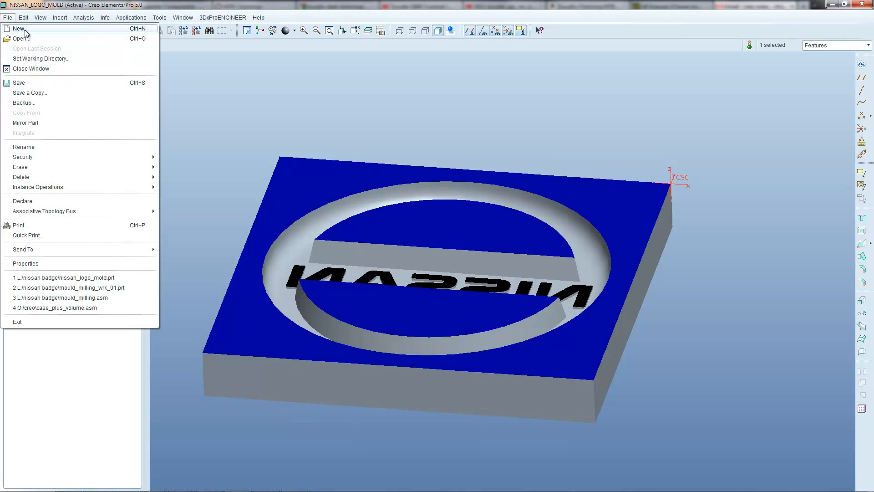
left_click(23, 29)
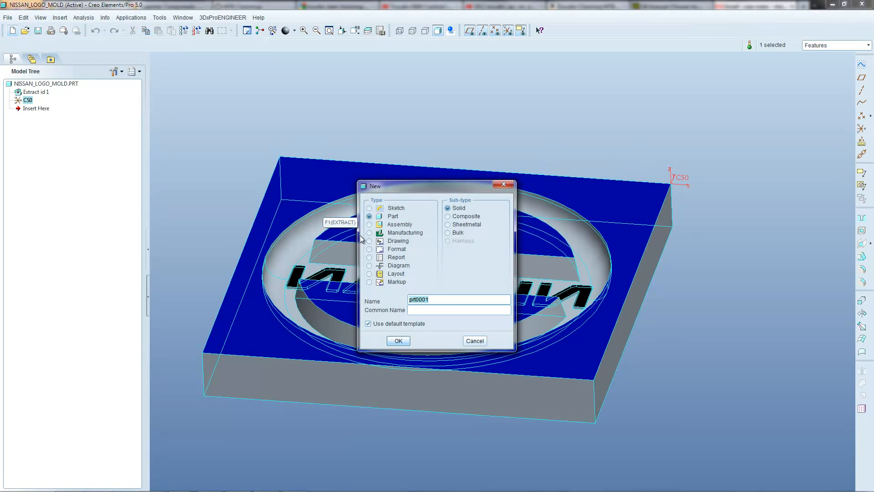
left_click(379, 235)
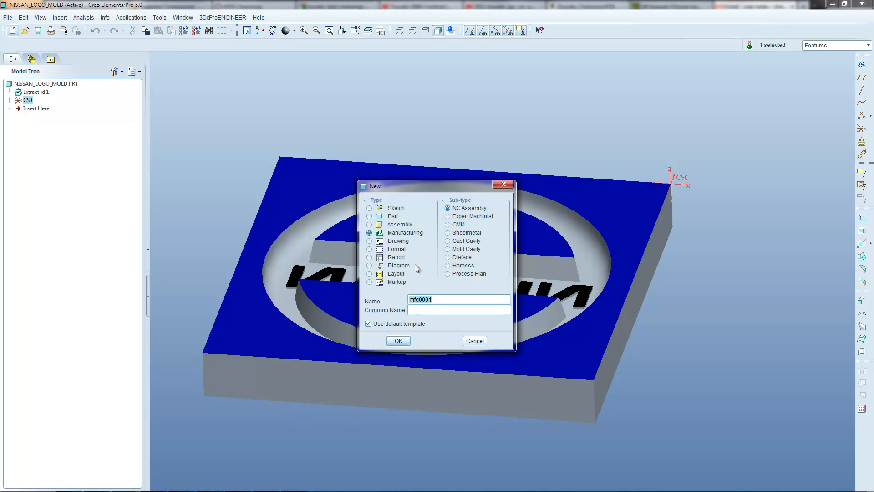
left_click(433, 299)
left_click_drag(434, 299, 405, 302)
left_click(397, 339)
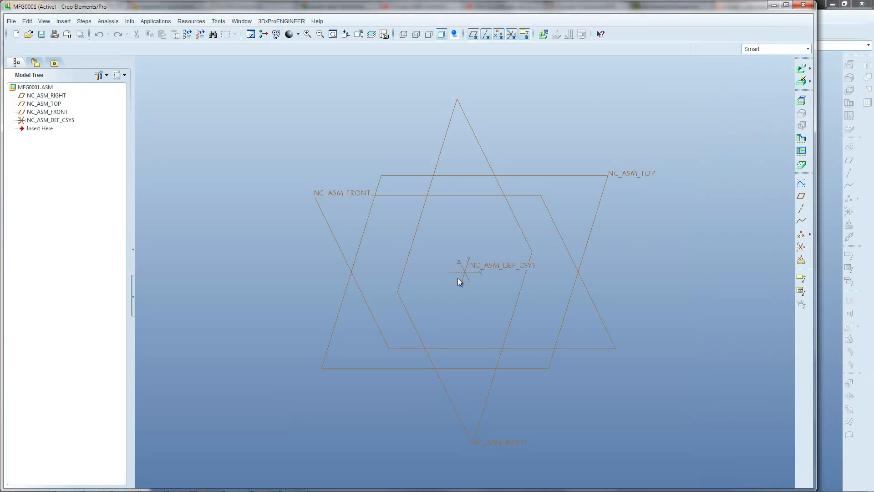
Maximize the manufacturing assembly window and bring in nissan_logo_mold.prt from the current session as the reference model.
middle_click_drag(342, 266, 355, 248)
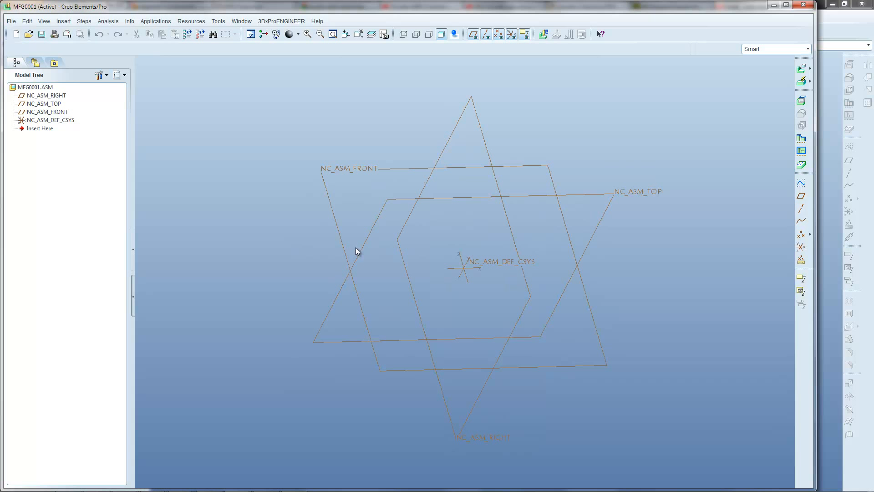
middle_click_drag(438, 210, 488, 219)
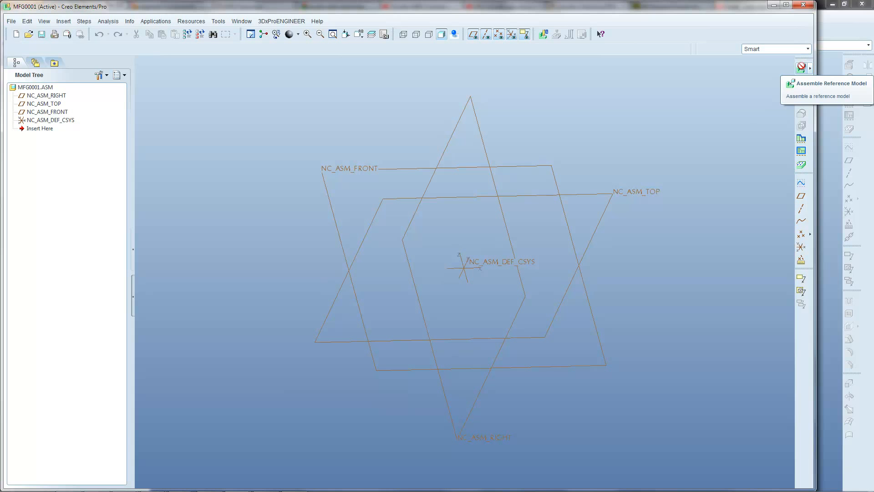
left_click_drag(735, 6, 757, 13)
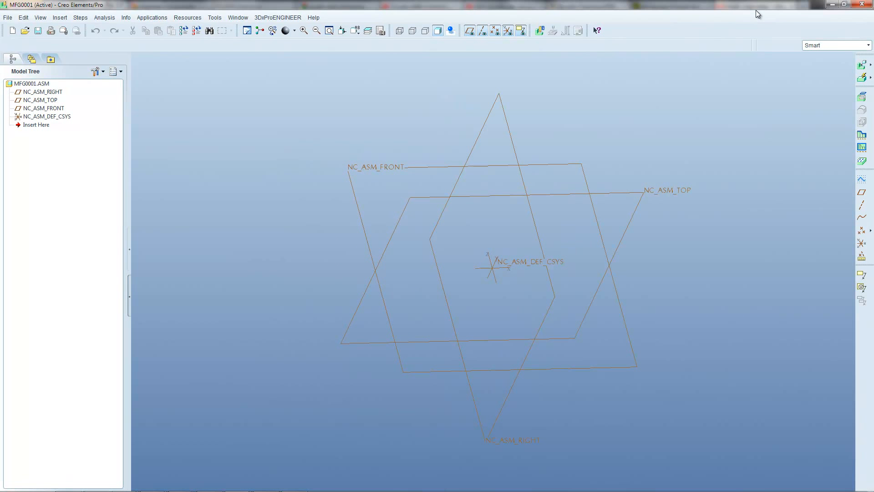
left_click(861, 65)
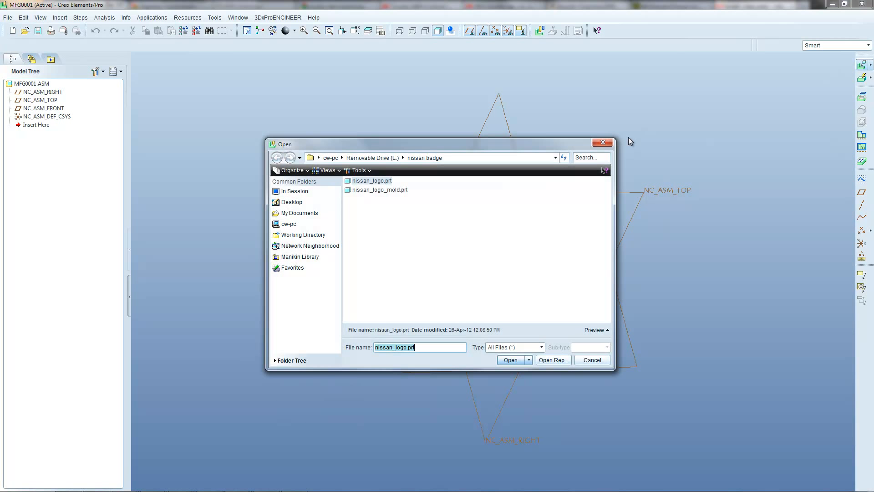
left_click(294, 192)
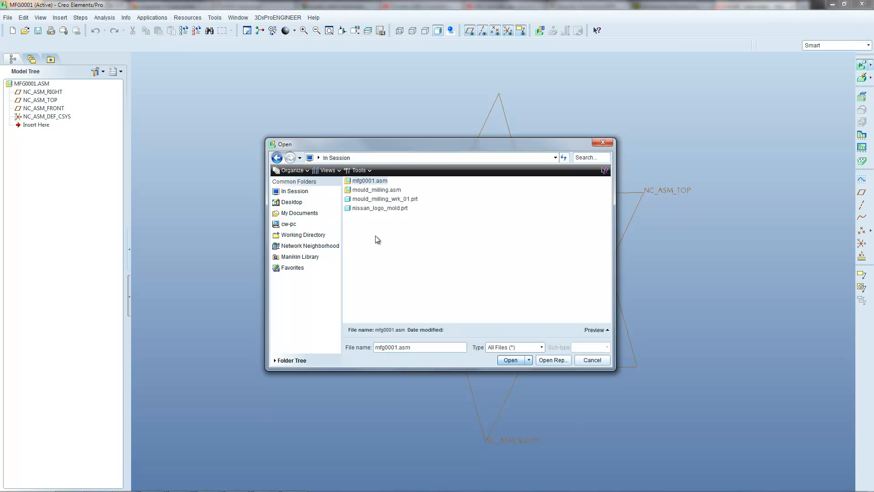
left_click(368, 209)
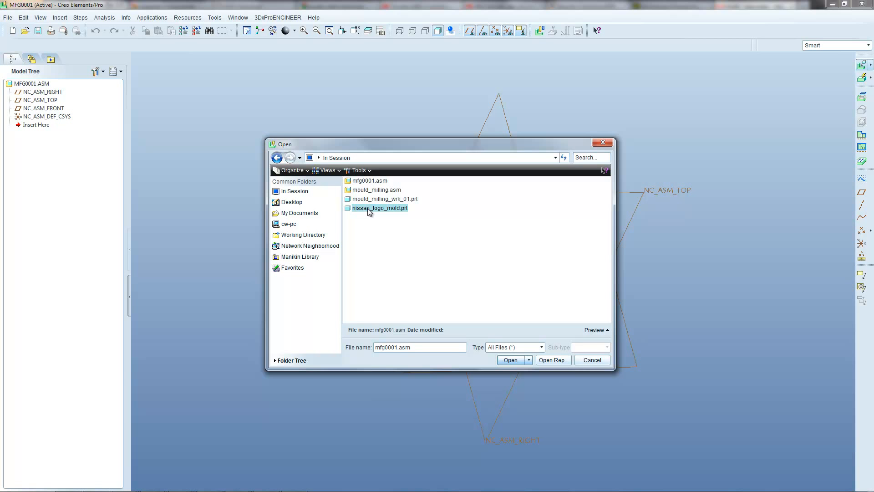
left_click(511, 359)
Constrain the mold's CS0 coordinate system to the assembly's NC_ASM_DEF_CSYS and accept the reference model placement.
scroll(608, 311, "up", 2)
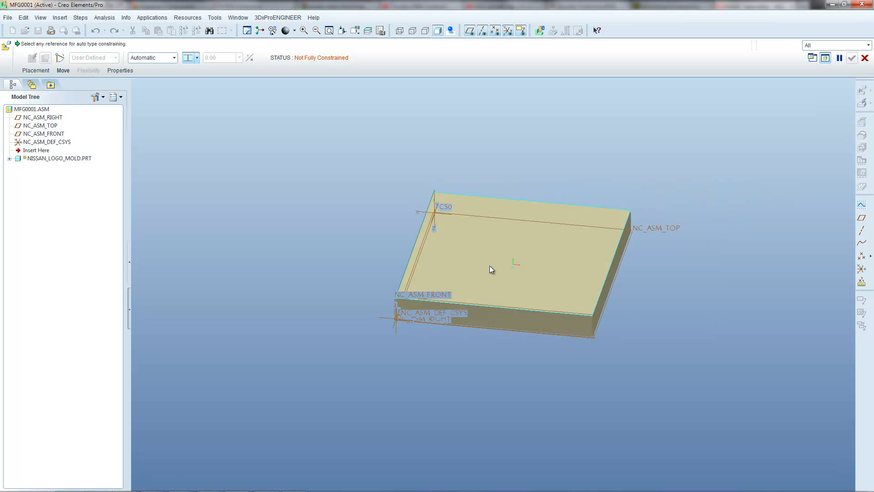
middle_click_drag(490, 266, 379, 253, "ctrl+alt")
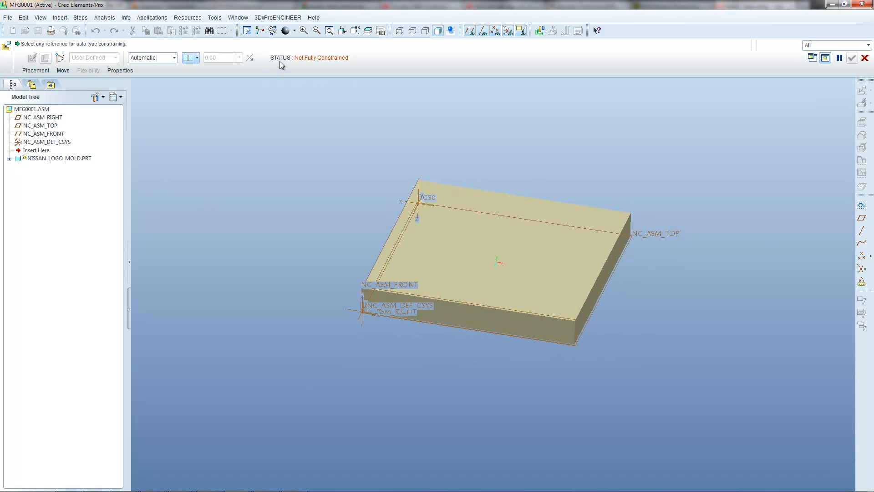
left_click(39, 70)
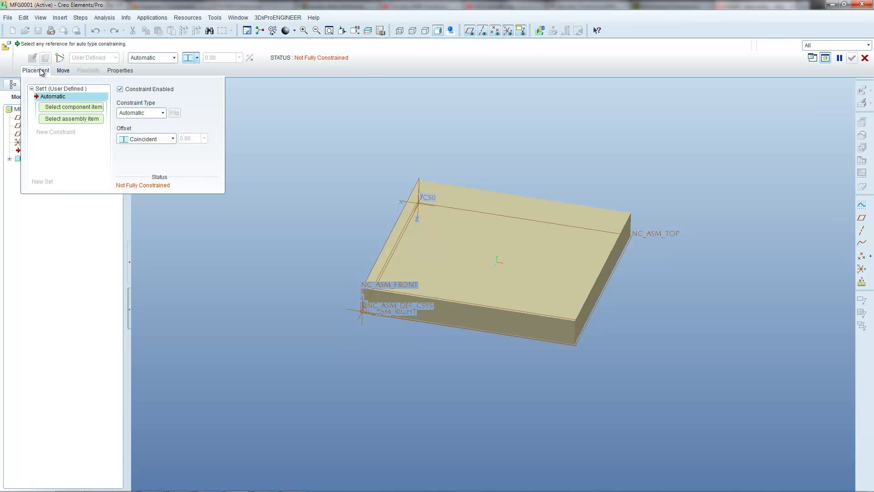
left_click(74, 110)
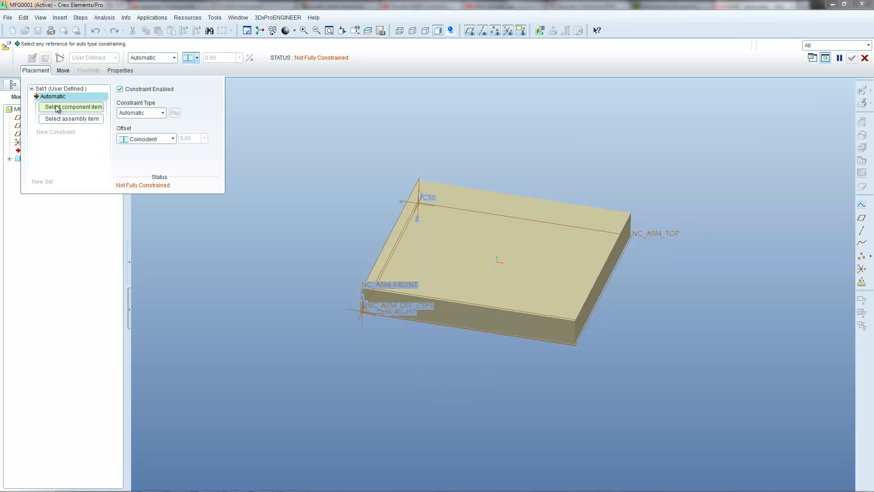
left_click(36, 70)
left_click(36, 71)
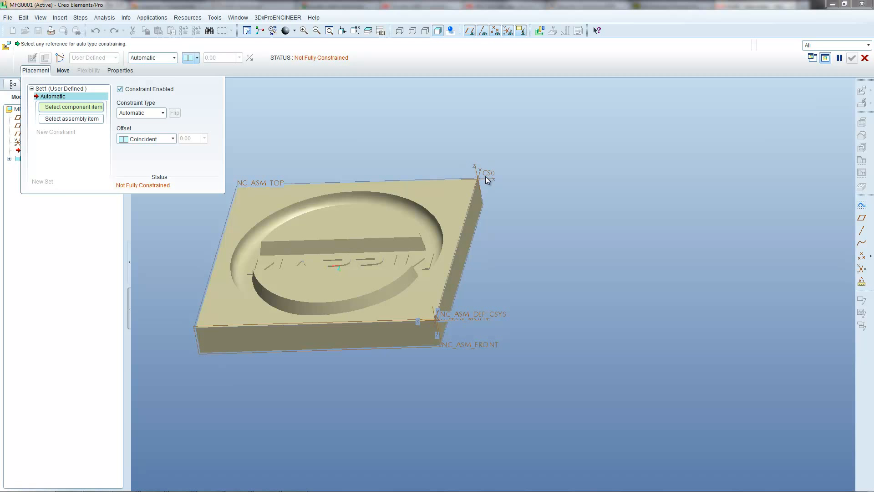
left_click(485, 173)
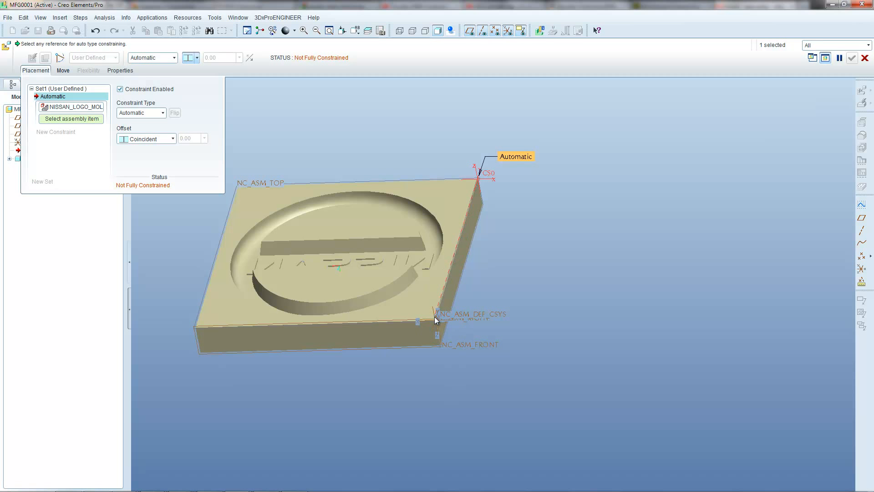
left_click(75, 118)
middle_click_drag(435, 303, 444, 312)
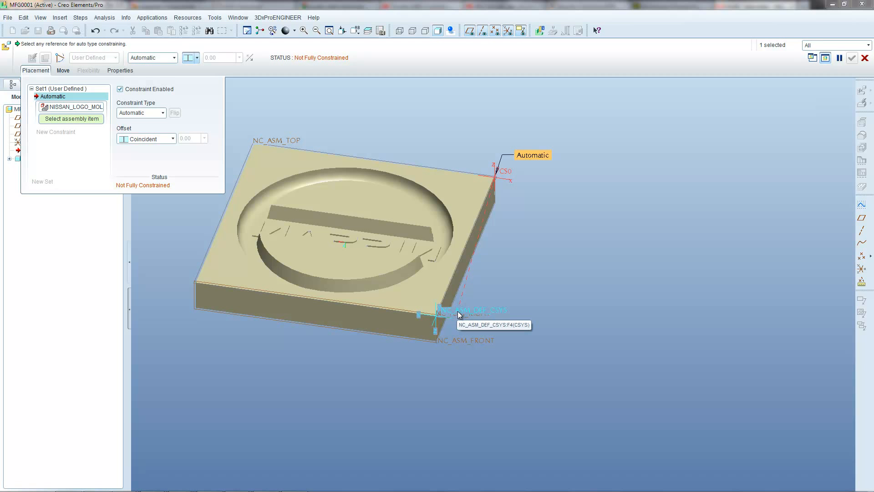
left_click(457, 311)
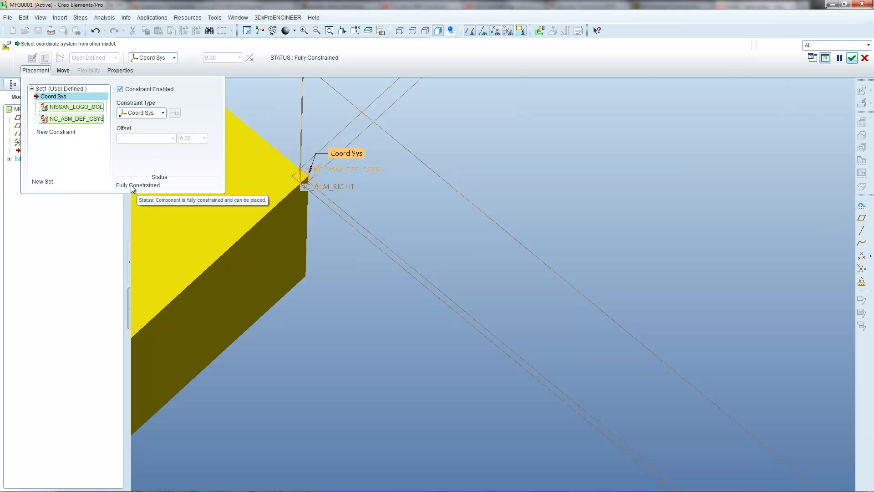
left_click(851, 58)
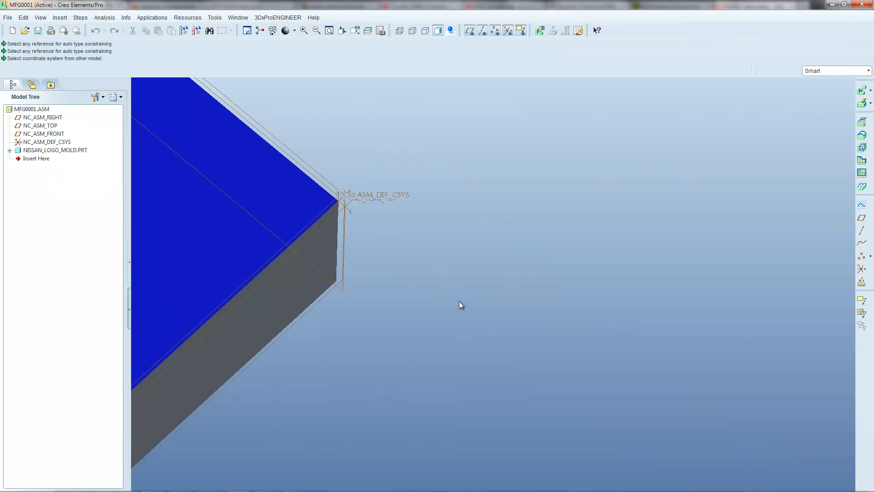
Start an automatic rectangular stock workpiece around the mold and set its units to Millimeters.
scroll(459, 301, "up", 2)
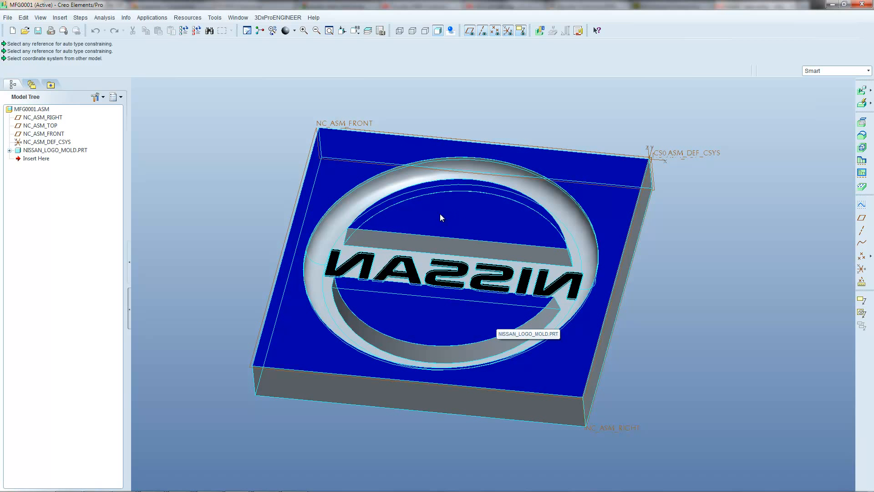
left_click(862, 104)
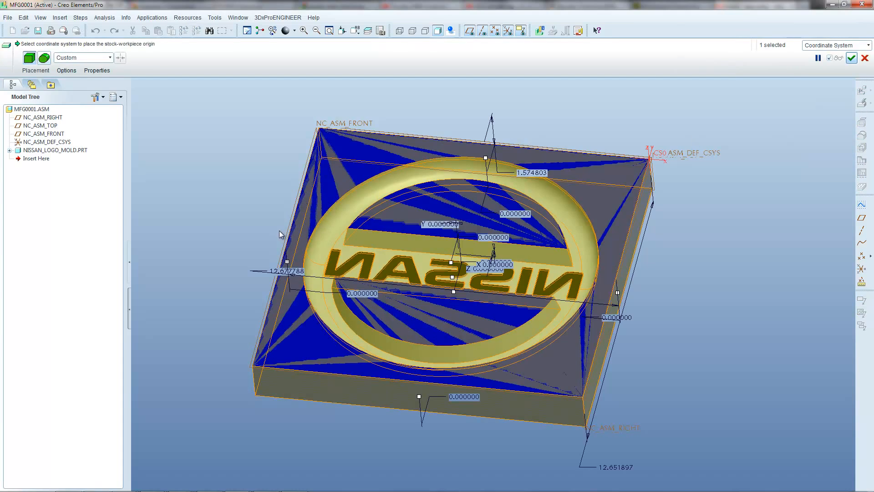
middle_click_drag(280, 230, 308, 182)
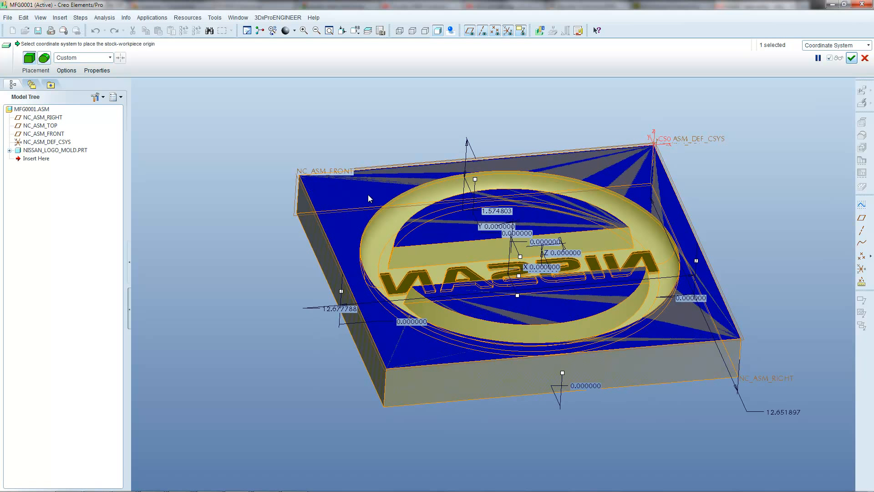
middle_click_drag(535, 348, 460, 240)
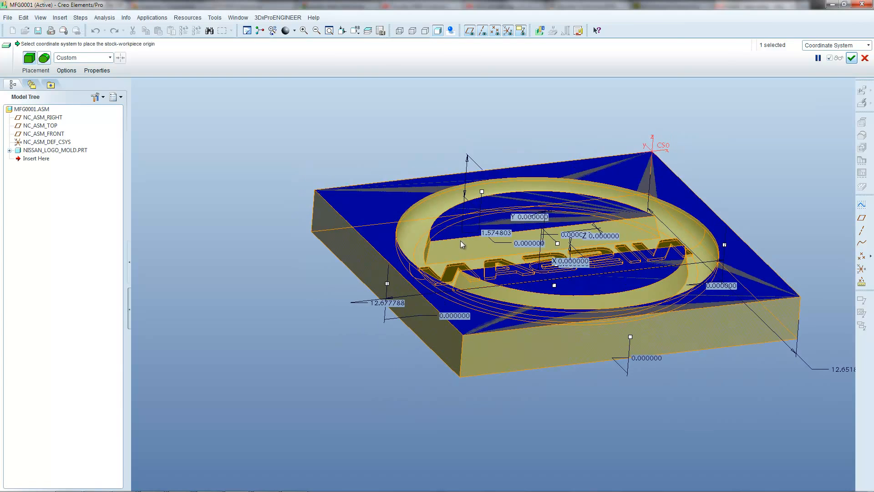
middle_click_drag(441, 196, 388, 326)
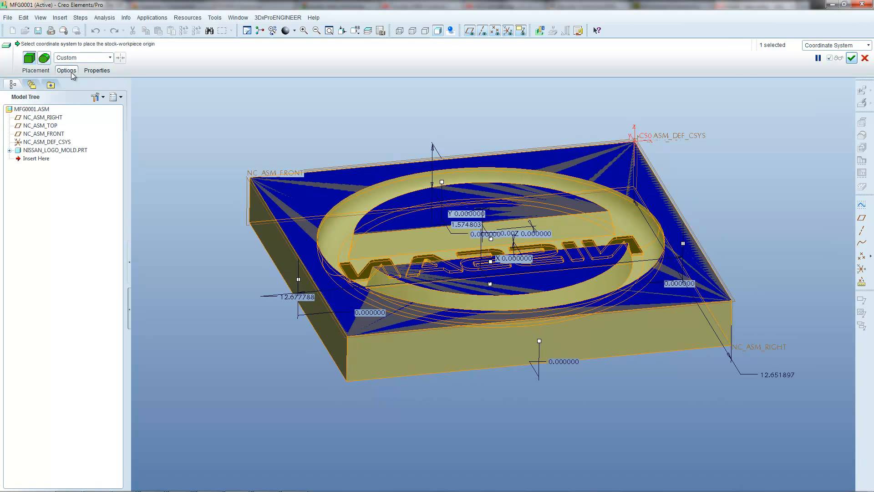
left_click(39, 72)
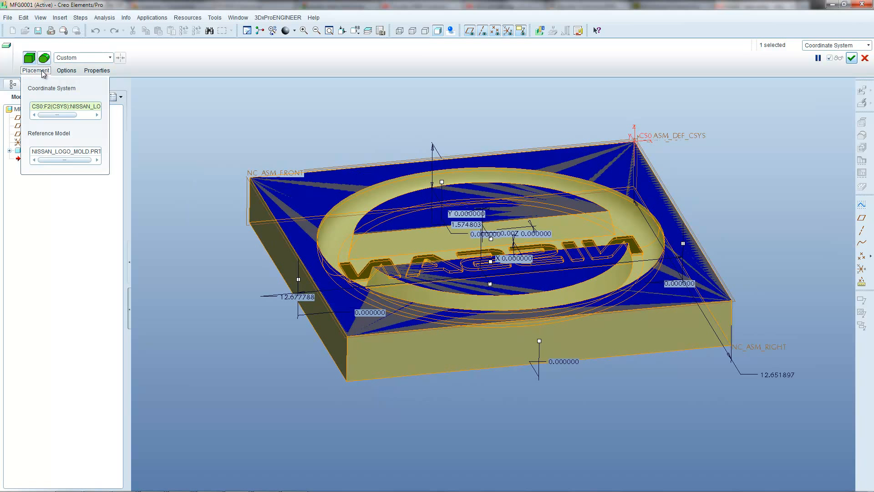
left_click(65, 71)
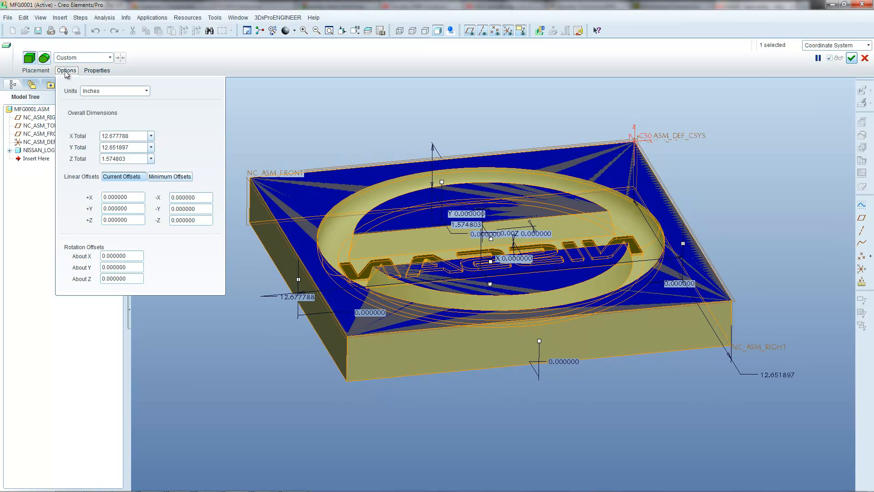
left_click(104, 93)
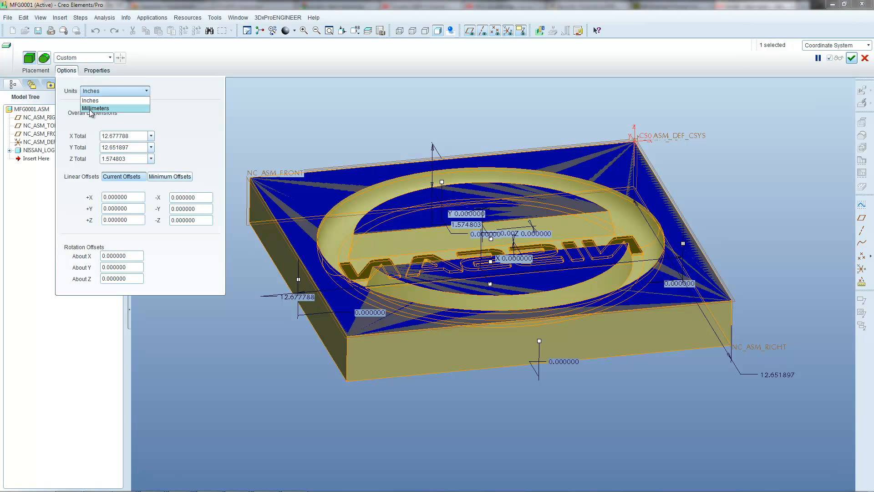
left_click(98, 108)
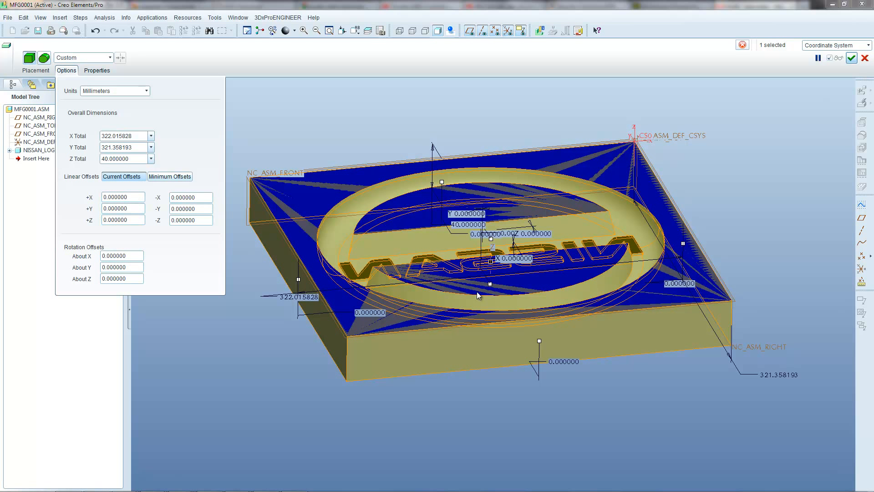
Try enlarging the stock with offsets of about 47.6 mm in +Y, 25.4 in -Y, 9.5 in -X, 15.9 in +X and 9.5 in +Z.
double_click(137, 196)
left_click(131, 196)
left_click_drag(136, 197, 83, 194)
left_click_drag(442, 182, 429, 161)
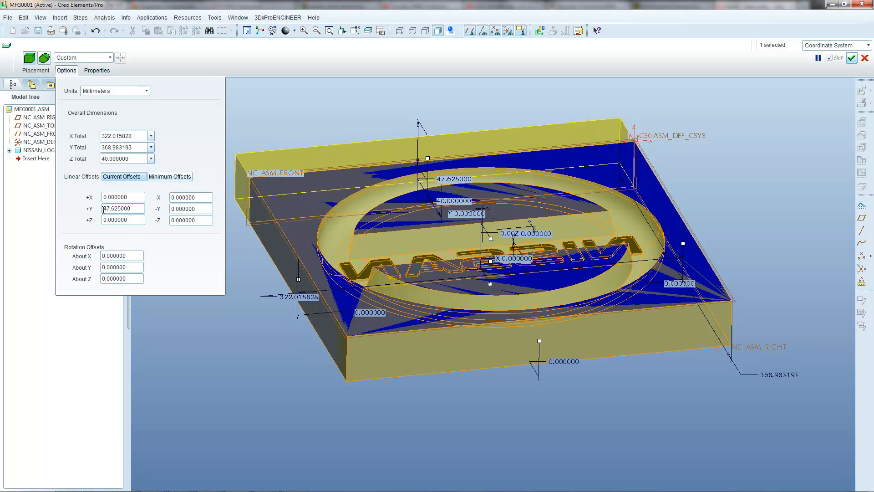
key("shift+Tab")
key("Tab")
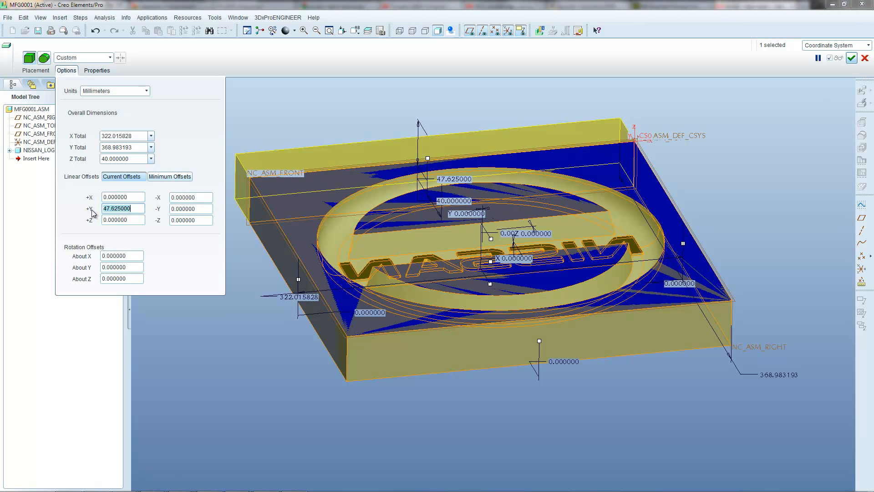
mouse_move(539, 343)
left_mouse_down()
mouse_move(551, 355)
mouse_move(540, 349)
left_mouse_up()
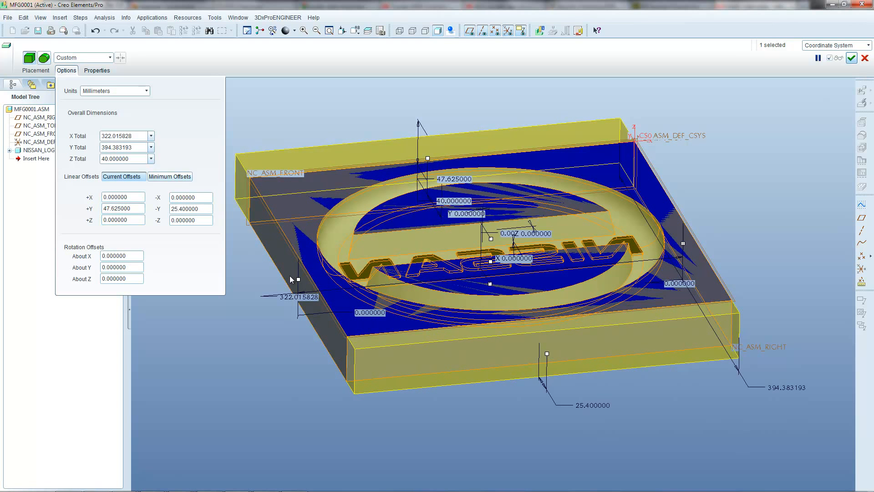
left_click_drag(299, 280, 286, 282)
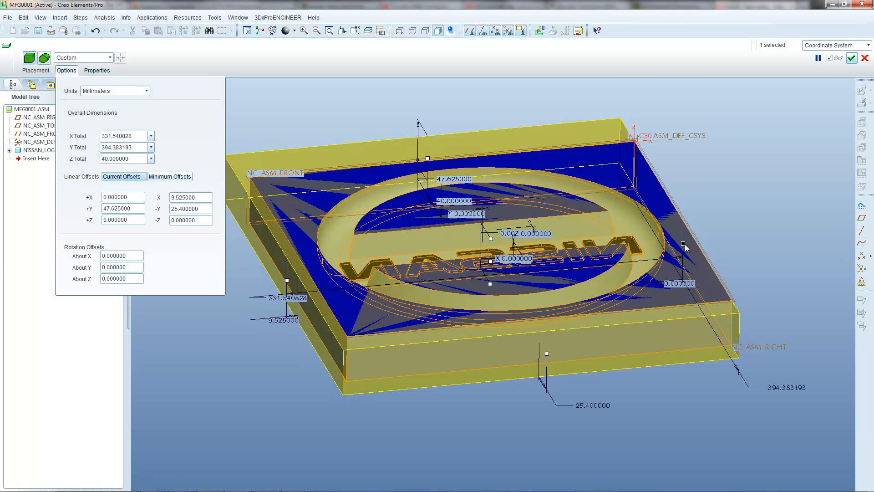
left_click_drag(684, 244, 706, 242)
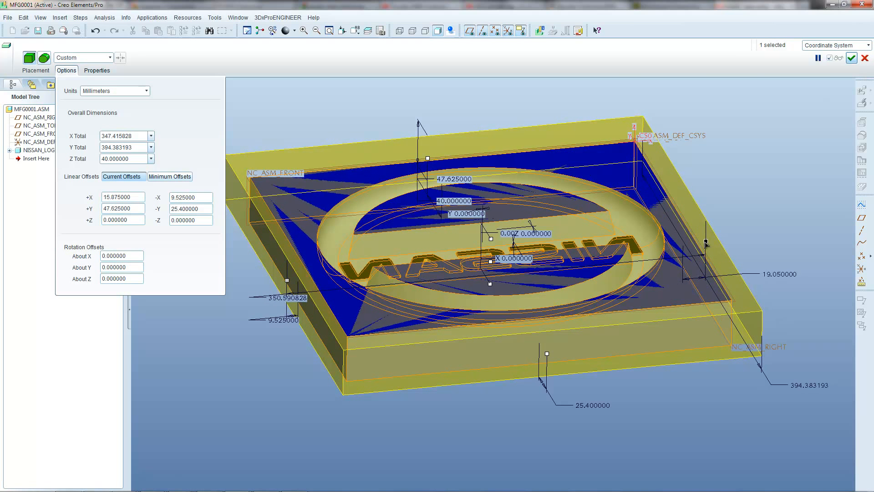
left_click_drag(491, 239, 494, 229)
middle_click_drag(494, 229, 392, 227)
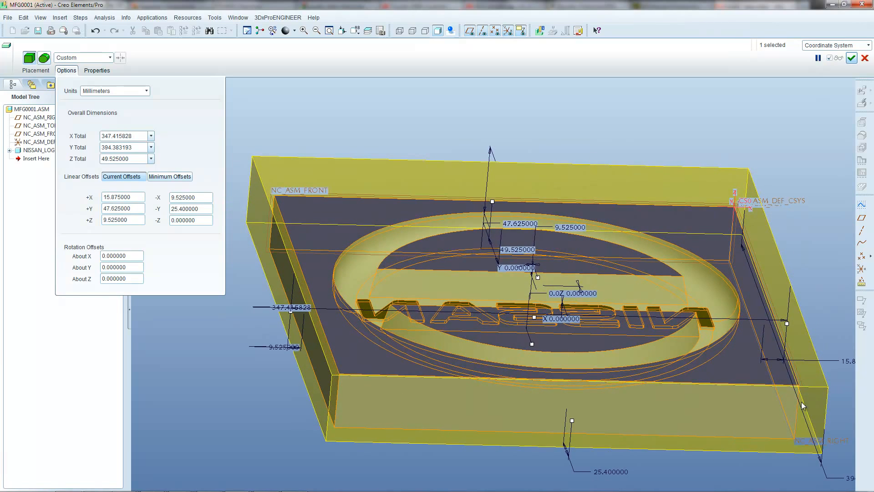
Set the stock's +X, +Y and +Z linear offsets to 0 mm.
double_click(137, 197)
type("0")
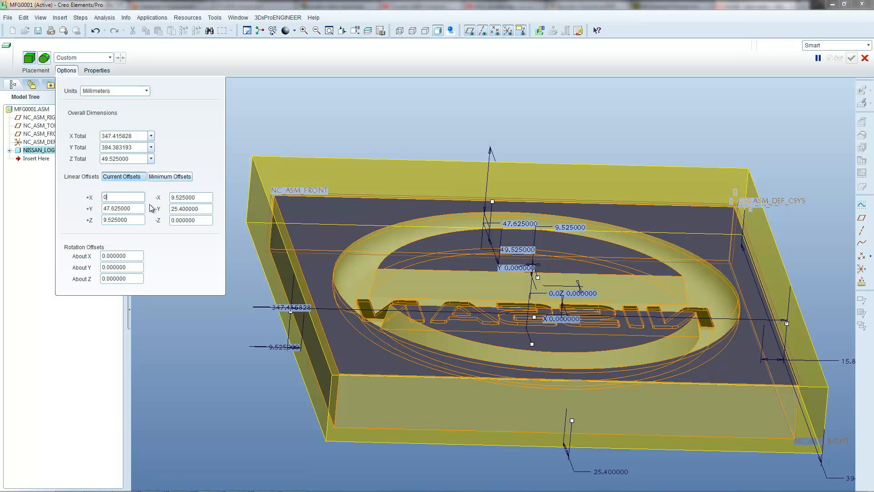
left_click(139, 208)
type("0")
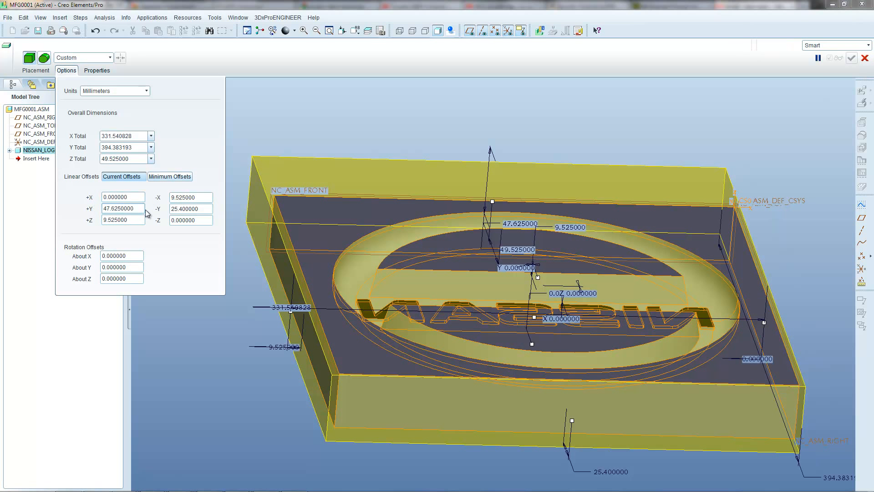
left_click_drag(139, 208, 99, 221)
type("0")
left_click(139, 220)
type("0")
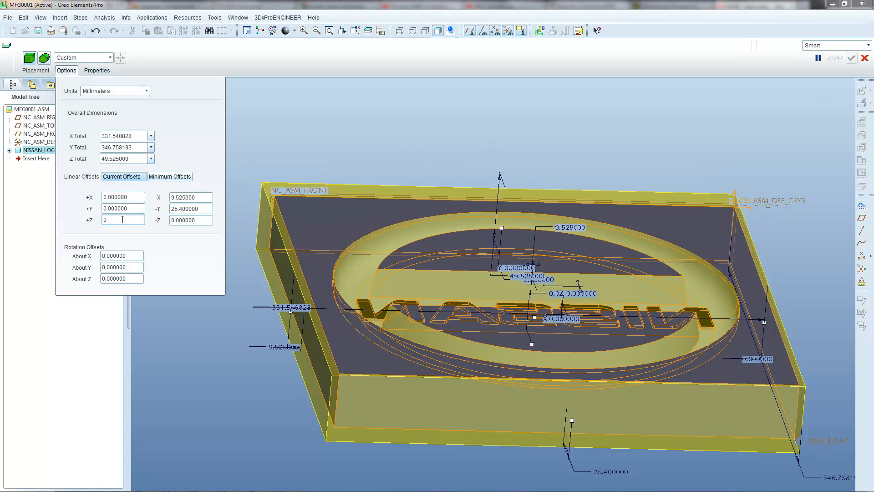
Set the stock's -X and -Y linear offsets to 0 mm.
left_click(198, 197)
left_click_drag(198, 197, 158, 212)
type("0")
left_click(203, 209)
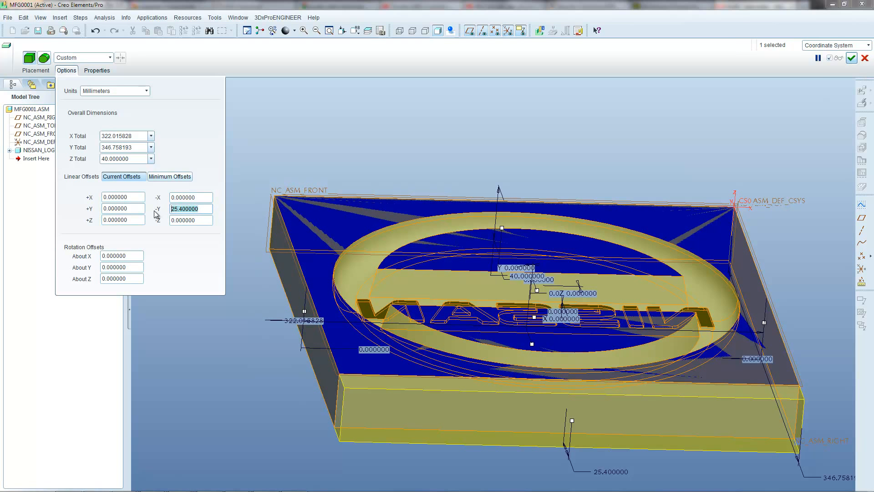
type("0")
left_click(201, 220)
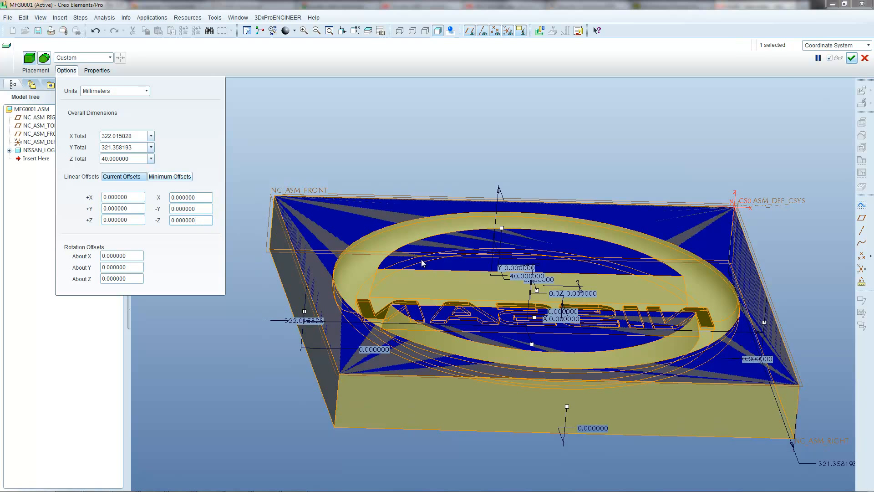
Accept the stock settings to create the workpiece around the mold, and clear the selection.
middle_click_drag(289, 211, 266, 193)
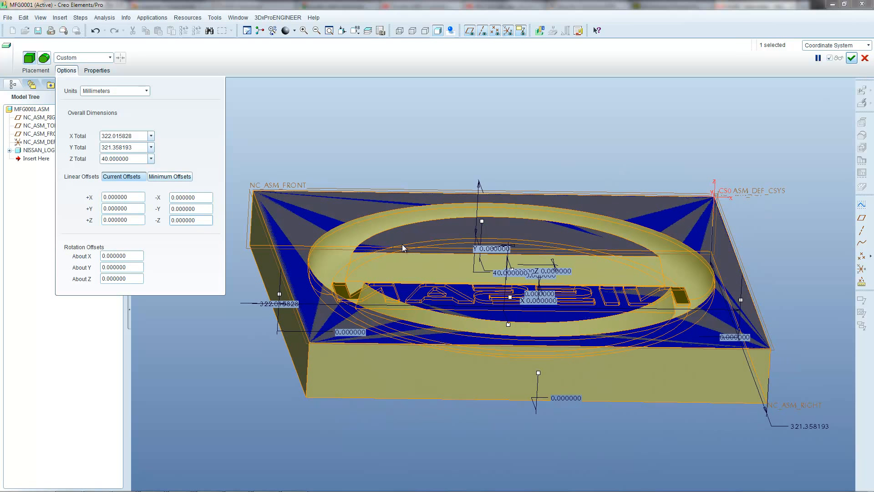
left_click(851, 58)
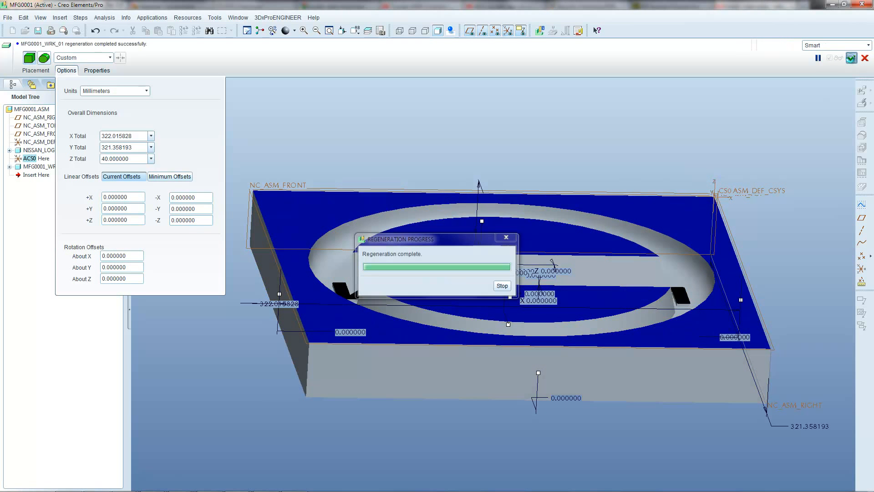
middle_click_drag(535, 148, 322, 188)
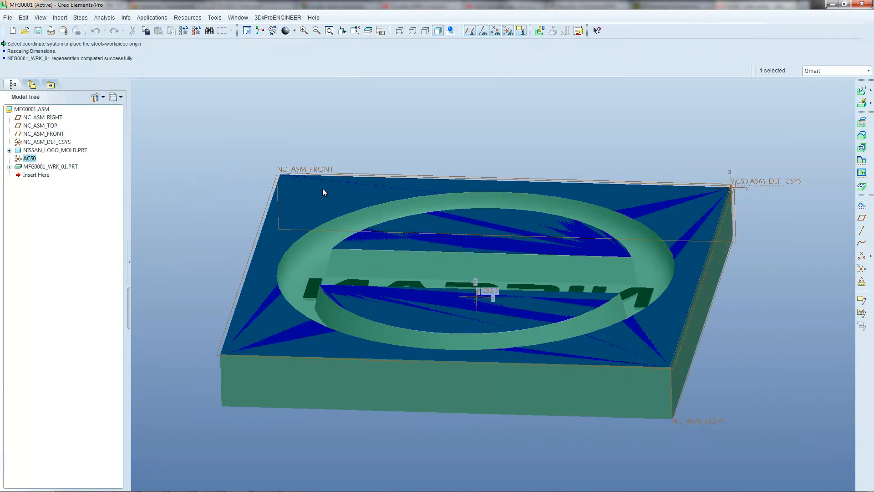
left_click(264, 147)
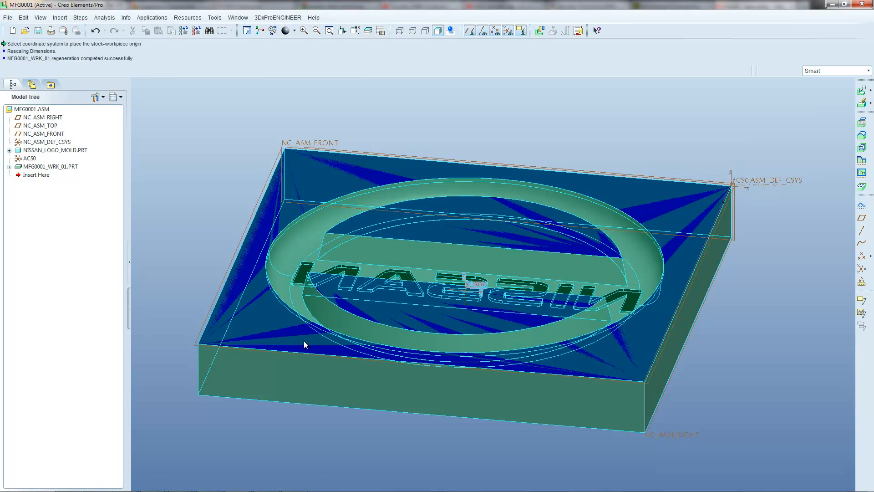
Hide the Nissan logo mold part to inspect the stock workpiece alone, and unhide it again.
left_click(34, 151)
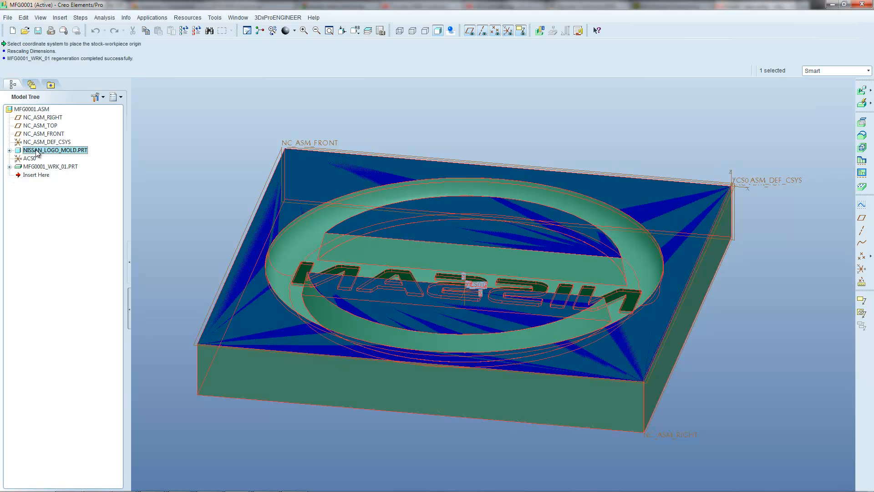
right_click(36, 152)
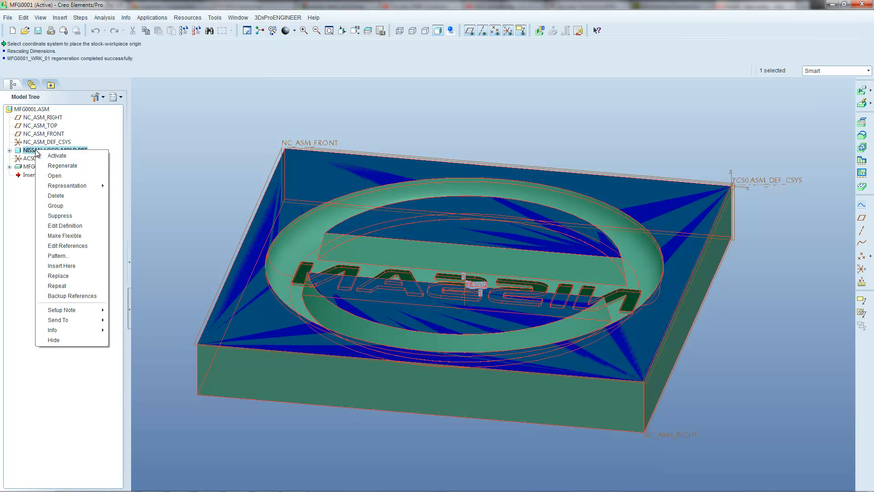
left_click(69, 339)
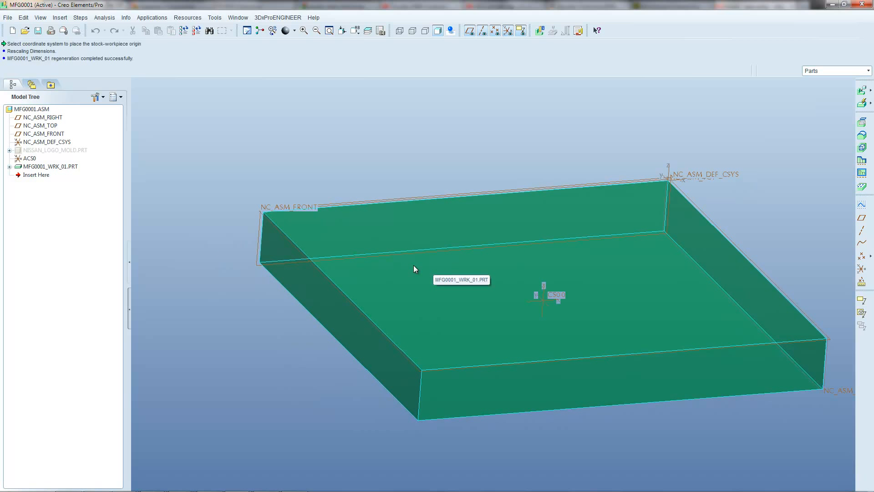
left_click(33, 167)
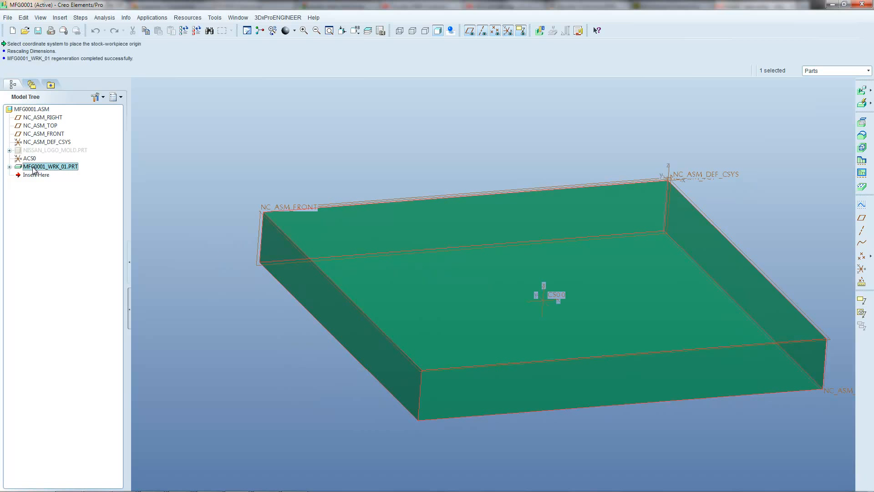
left_click(44, 151)
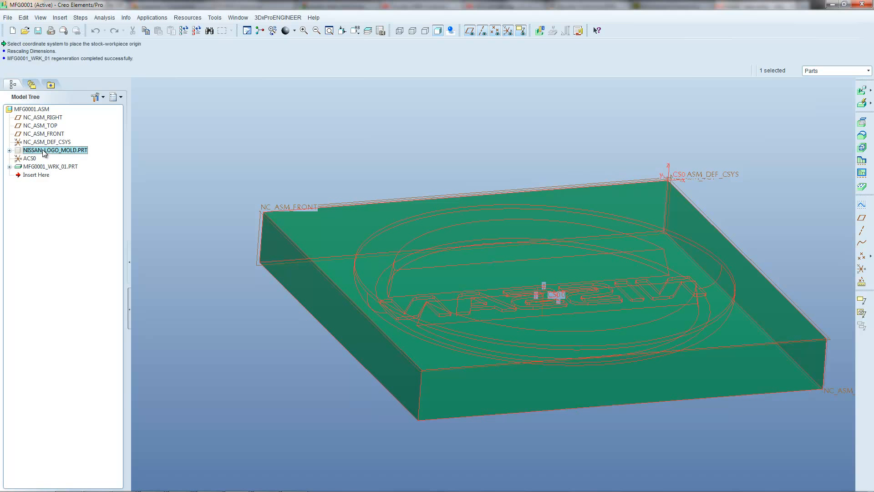
right_click(44, 152)
left_click(81, 341)
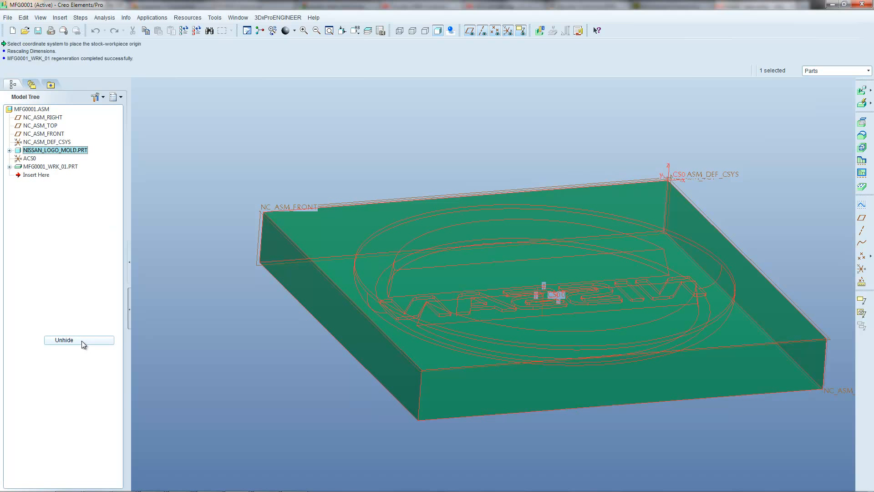
Hide the stock workpiece to inspect the mold alone, unhide the workpiece and clear the selection.
right_click(35, 167)
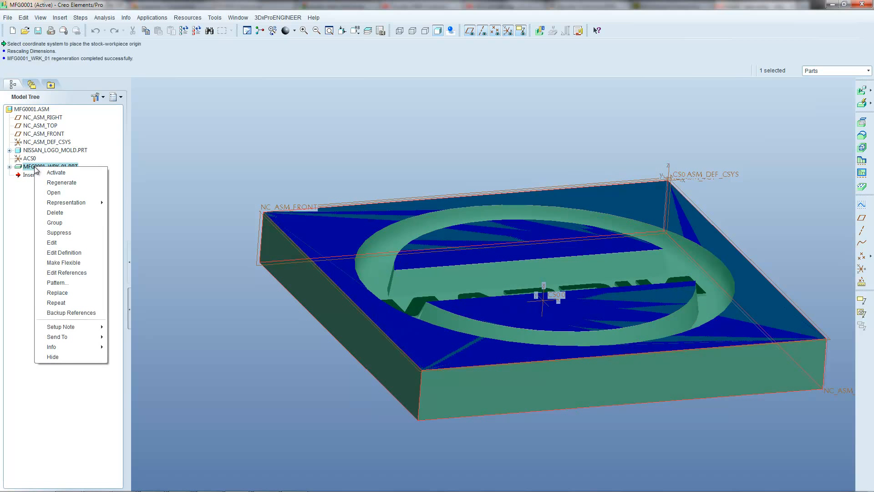
left_click(73, 356)
middle_click_drag(258, 351, 319, 251)
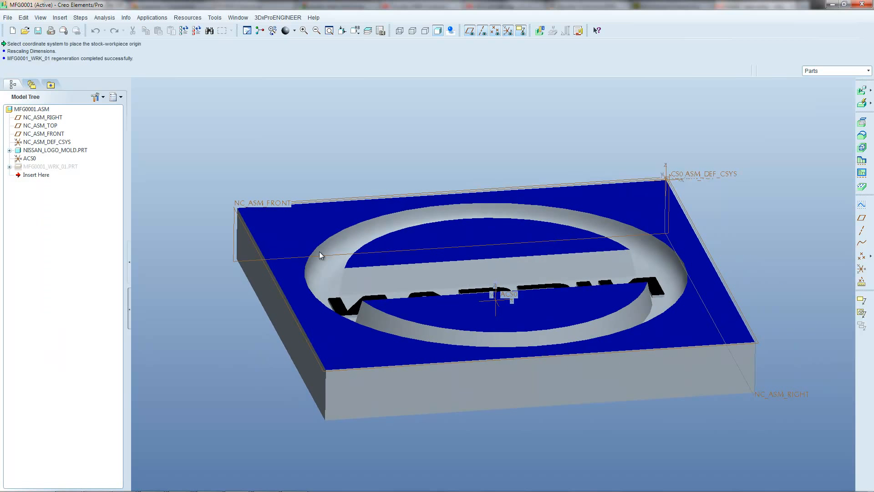
right_click(47, 168)
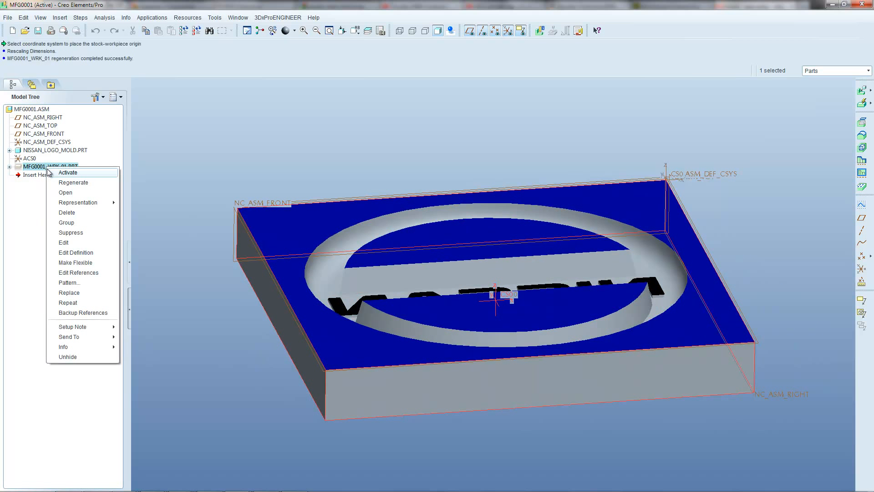
left_click(81, 358)
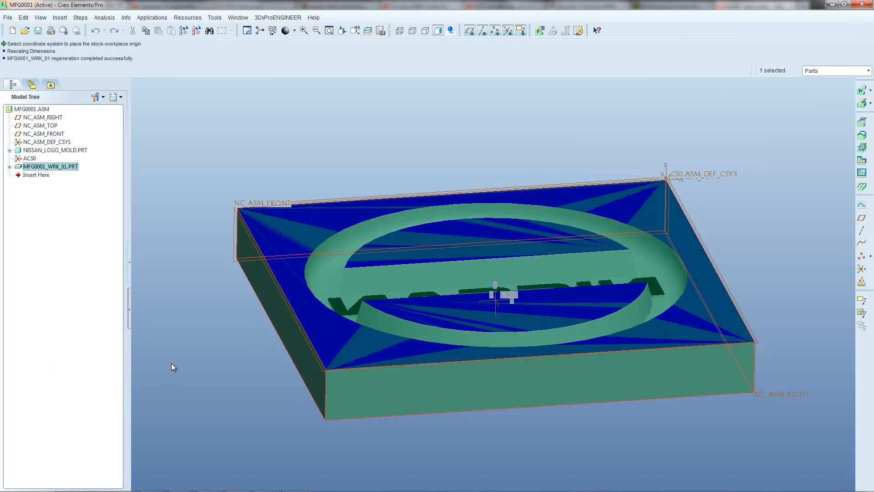
left_click(226, 357)
middle_click_drag(228, 357, 260, 315)
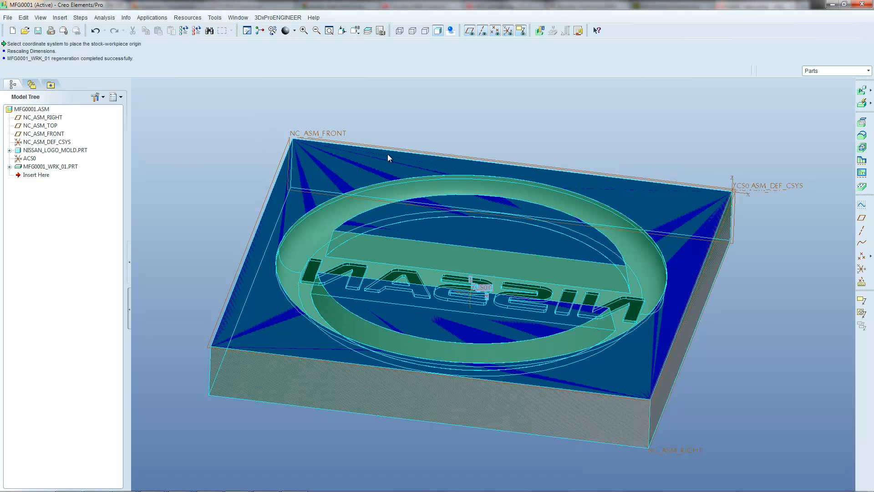
Start a new machining operation and set its machine zero to the NC_ASM_DEF_CSYS coordinate system.
left_click(80, 18)
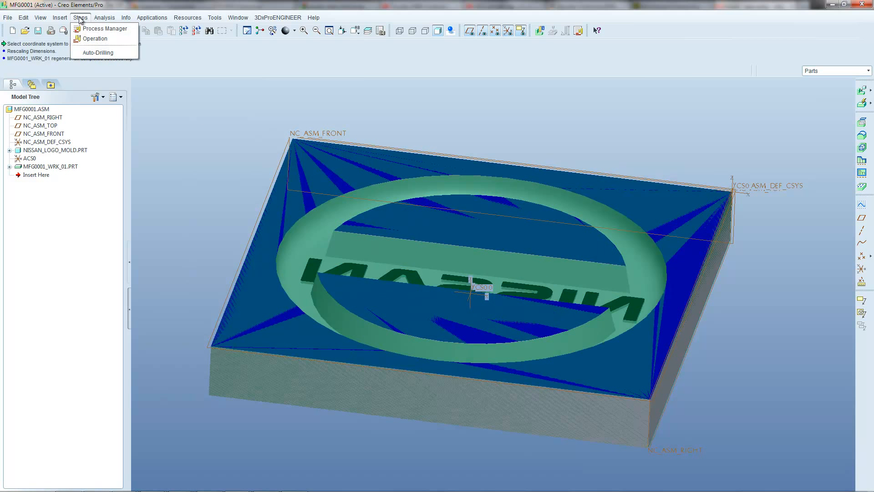
left_click(90, 39)
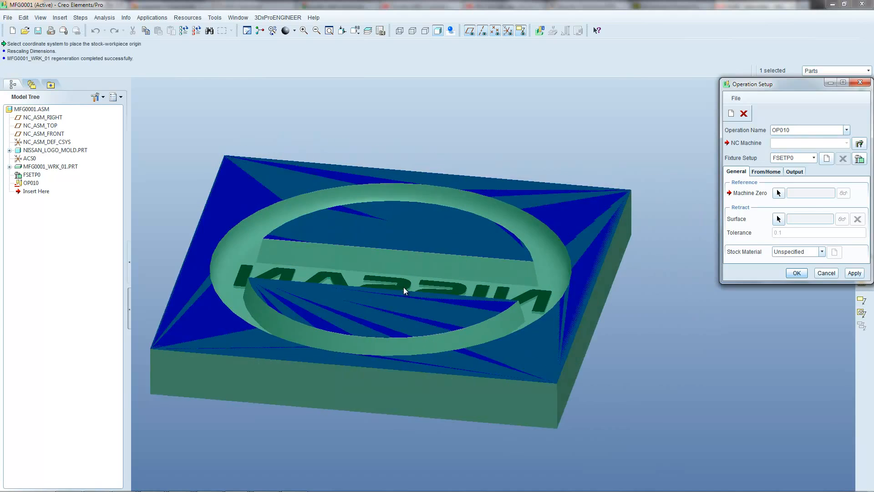
left_click(777, 193)
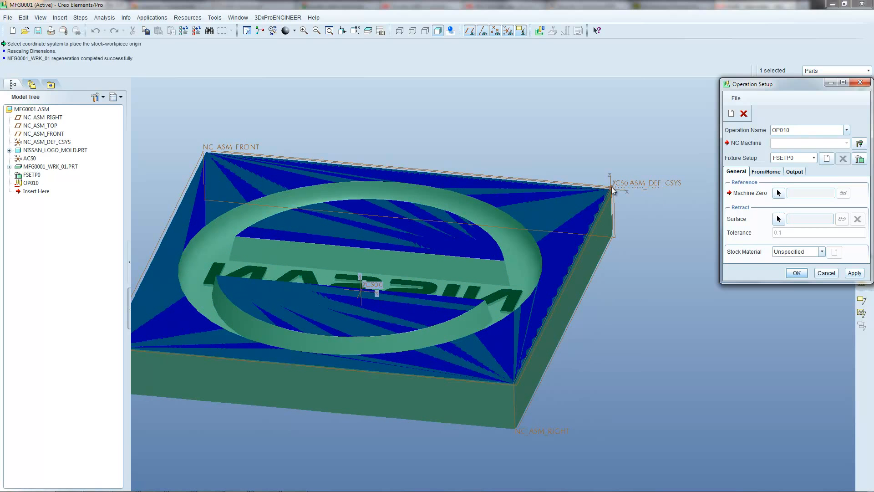
left_click(778, 193)
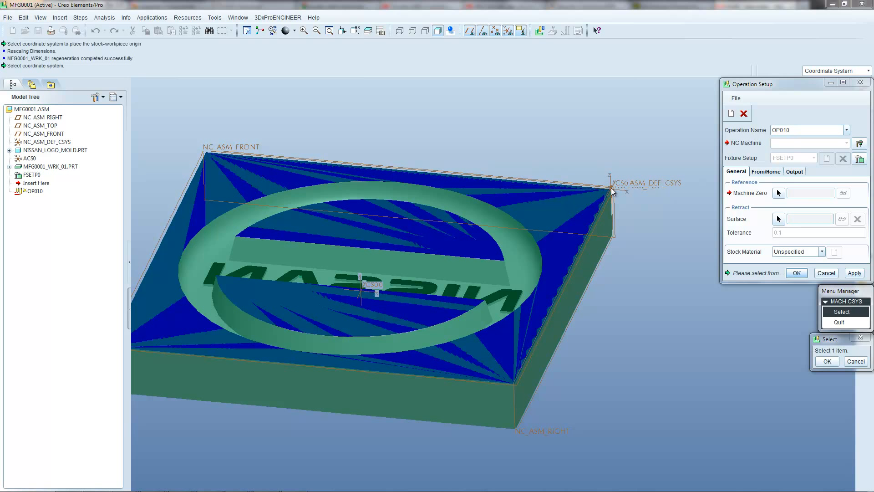
left_click(635, 182)
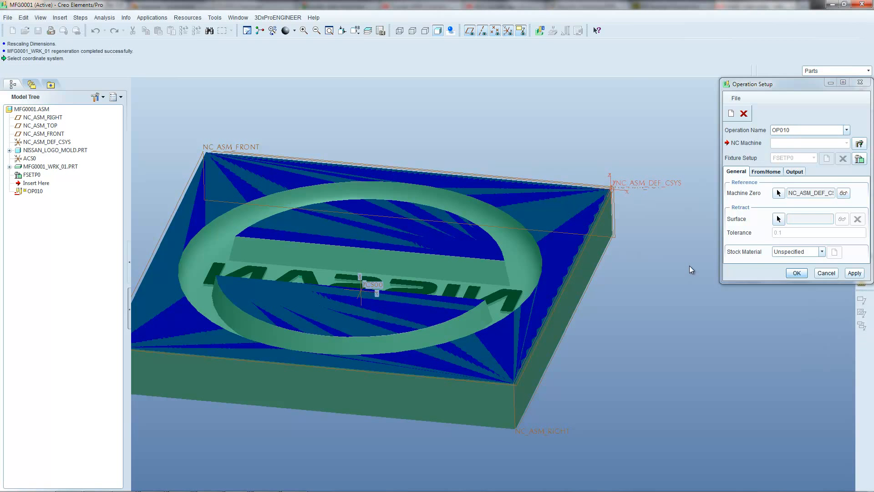
Define the operation's retract surface as a plane referenced to NC_ASM_DEF_CSYS, offset about 1.8 above the stock's top face.
left_click(779, 219)
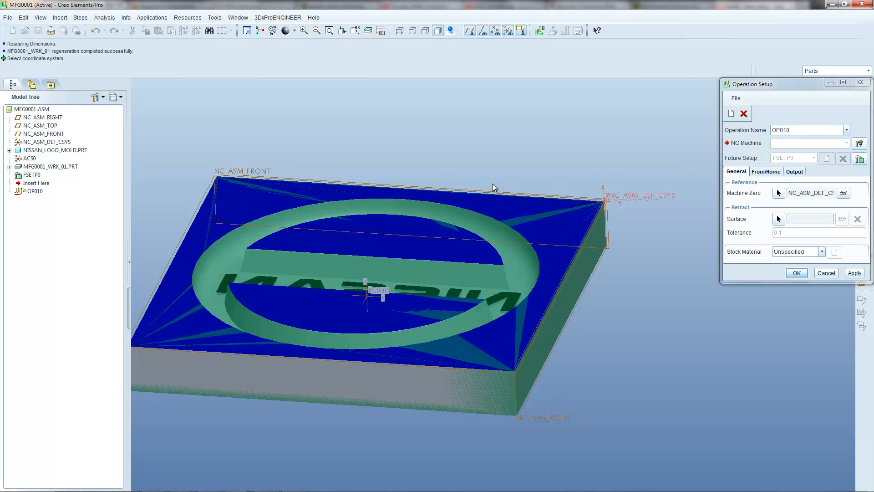
middle_click_drag(561, 218, 593, 234)
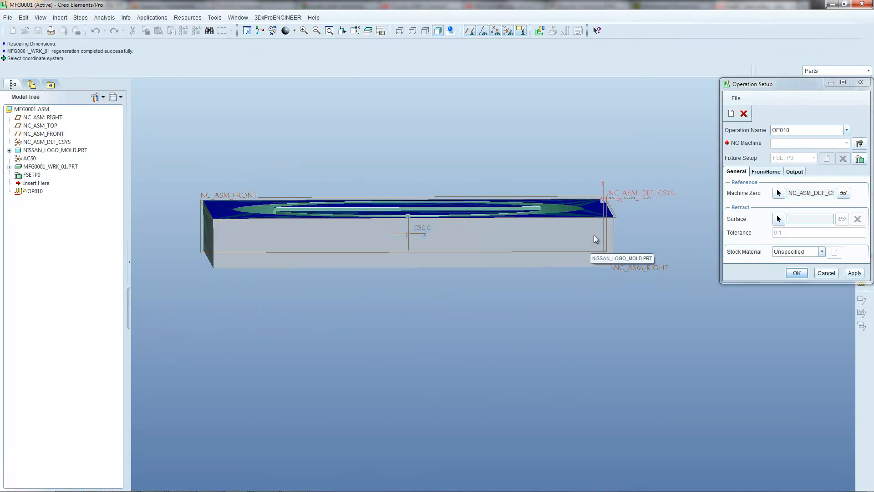
middle_click_drag(626, 209, 719, 255)
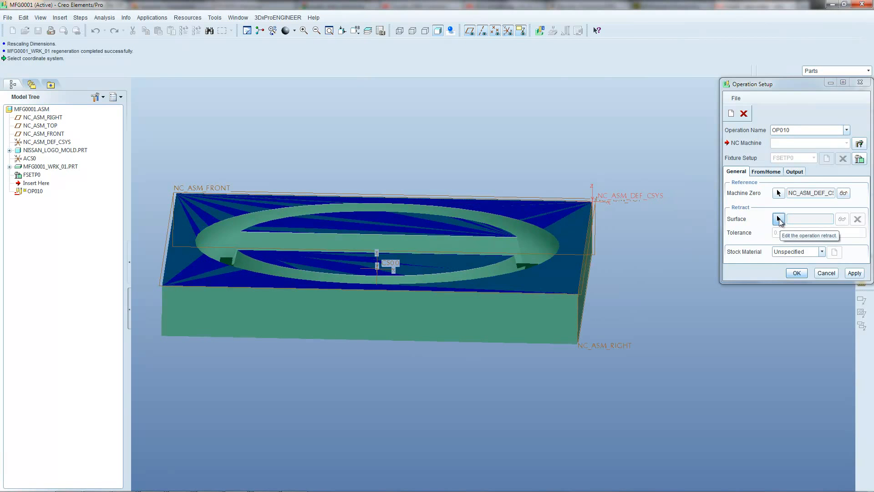
left_click(779, 219)
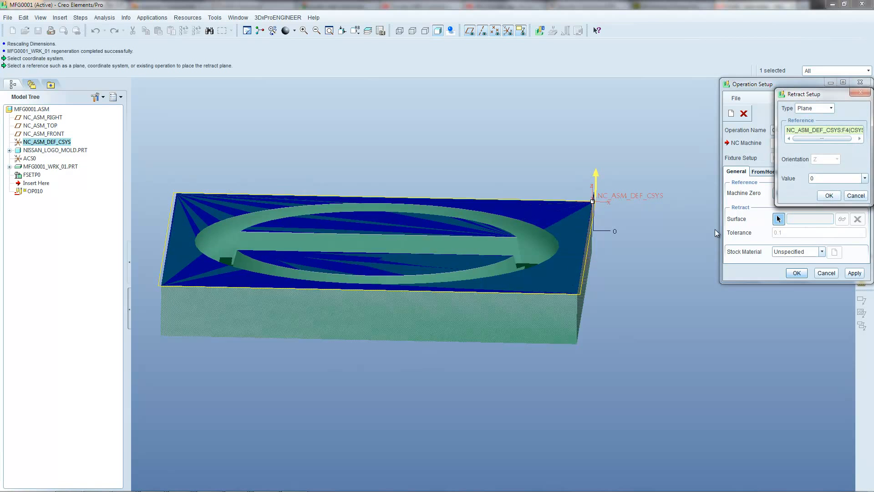
middle_click_drag(715, 228, 731, 213)
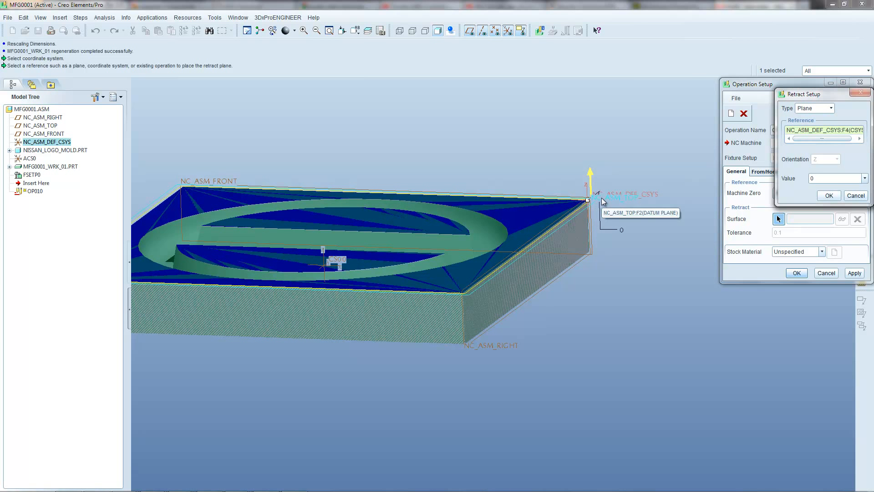
middle_click_drag(601, 197, 590, 219)
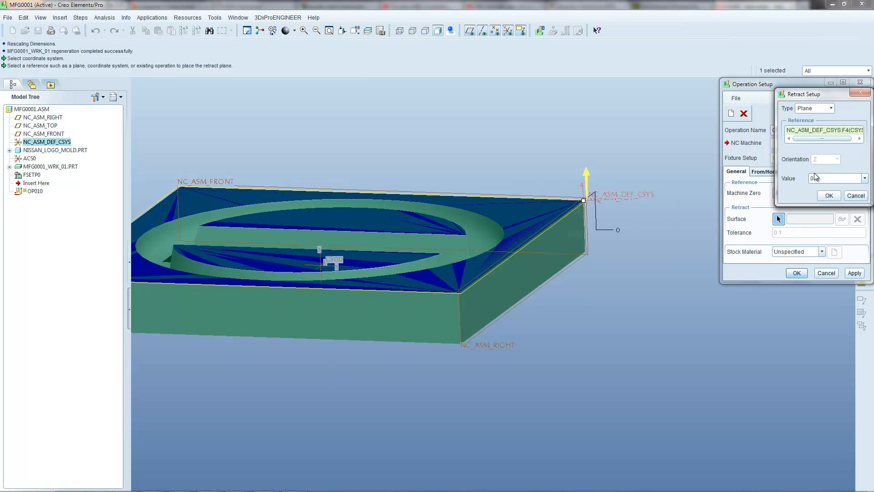
left_click_drag(584, 205, 587, 143)
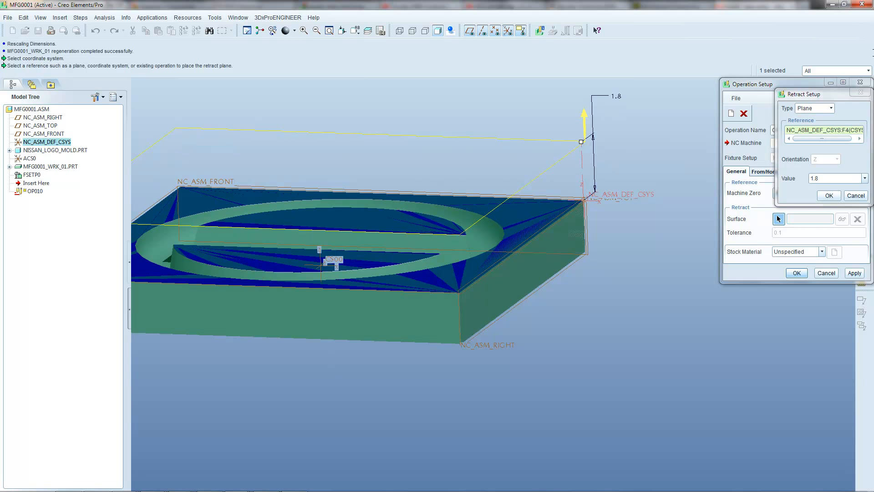
left_click_drag(810, 97, 735, 150)
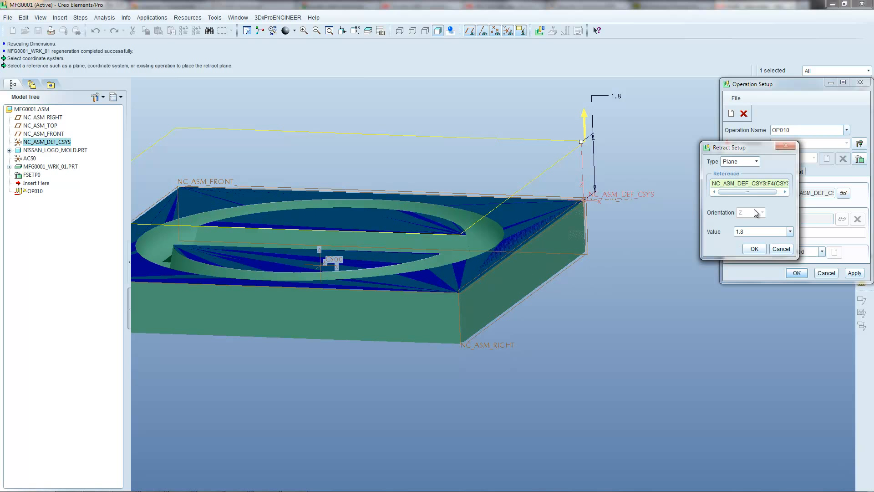
left_click(754, 249)
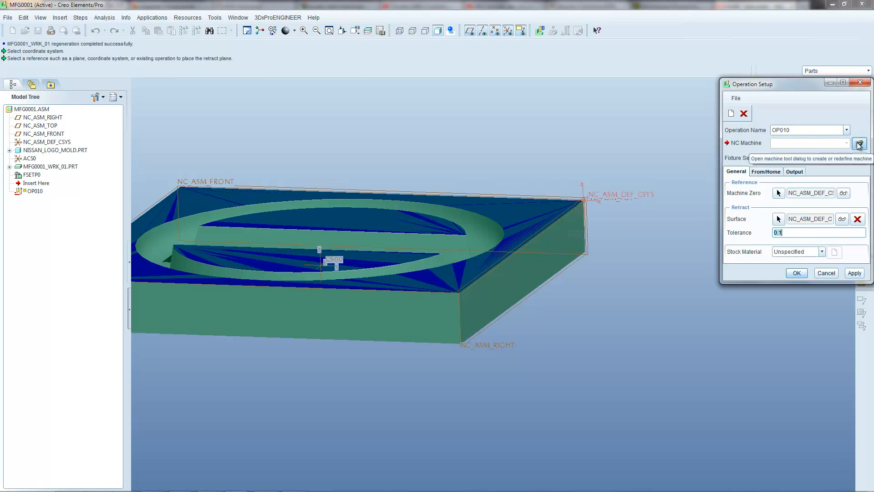
Start defining a 3-axis mill for the operation under its default name, with a maximum spindle speed of 10000 RPM.
left_click(858, 143)
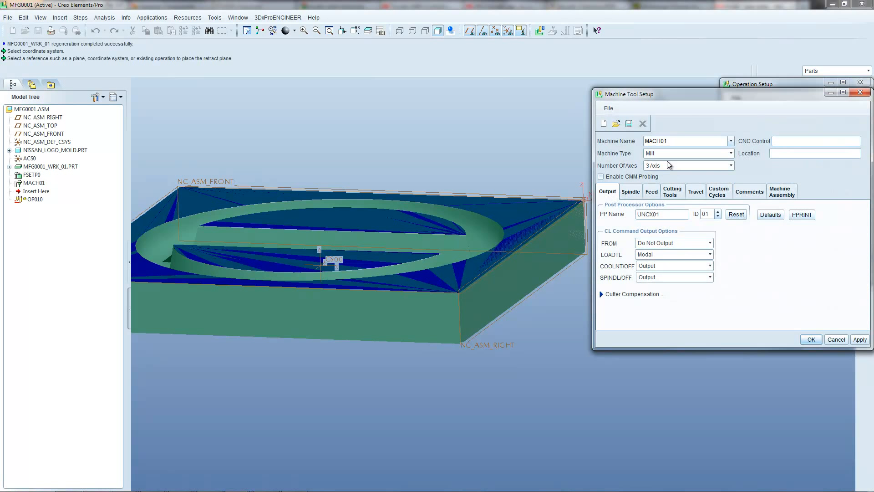
double_click(667, 142)
left_click(674, 141)
left_click_drag(673, 139, 634, 139)
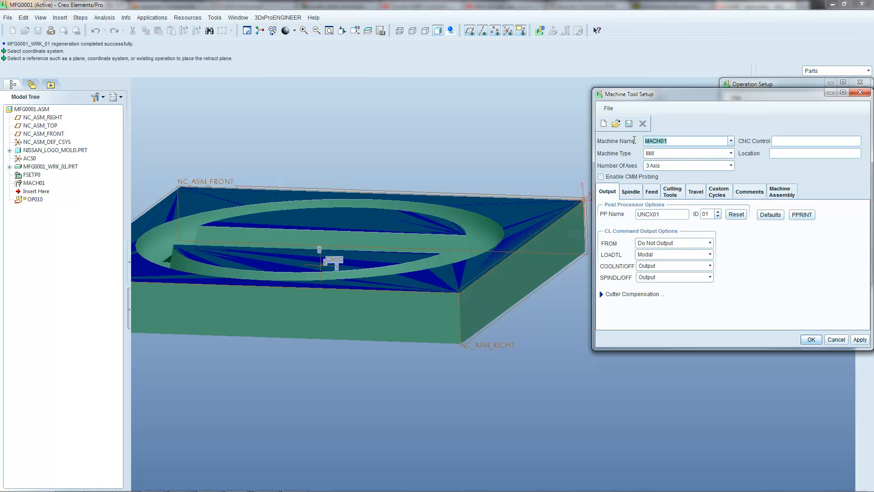
left_click(671, 141)
left_click_drag(673, 140, 646, 139)
left_click(670, 142)
left_click(674, 140)
left_click(672, 140)
left_click(628, 192)
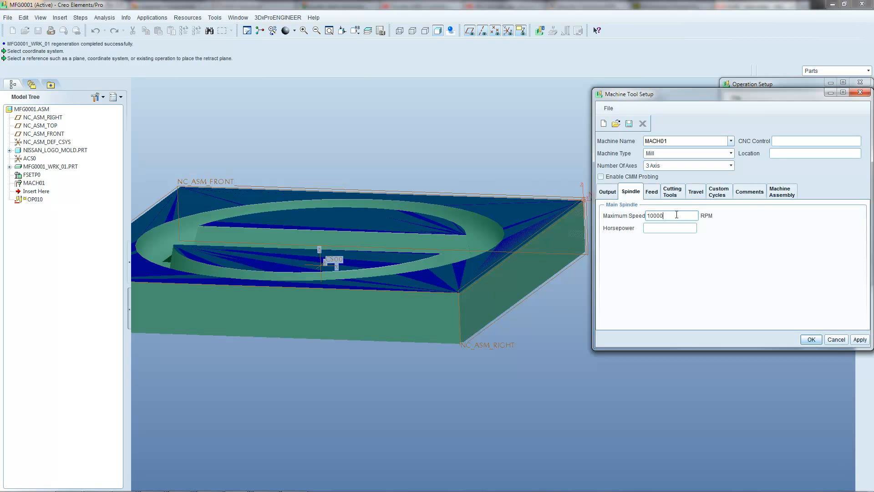
left_click(664, 230)
Review the machine's feed units, cutting tools, travel limits, custom cycles, comments and machine assembly settings.
left_click(652, 193)
left_click(681, 214)
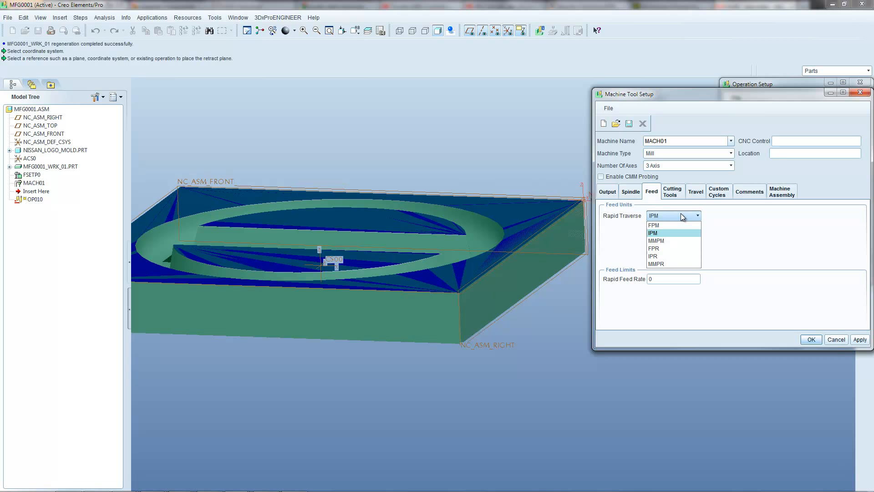
left_click(681, 213)
left_click(673, 193)
left_click(692, 192)
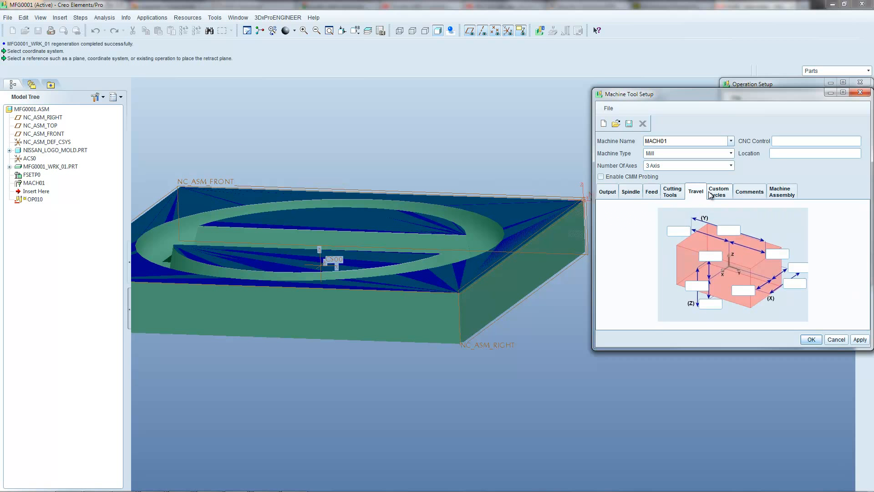
left_click(711, 195)
left_click(690, 193)
left_click(717, 195)
left_click(742, 193)
left_click(781, 191)
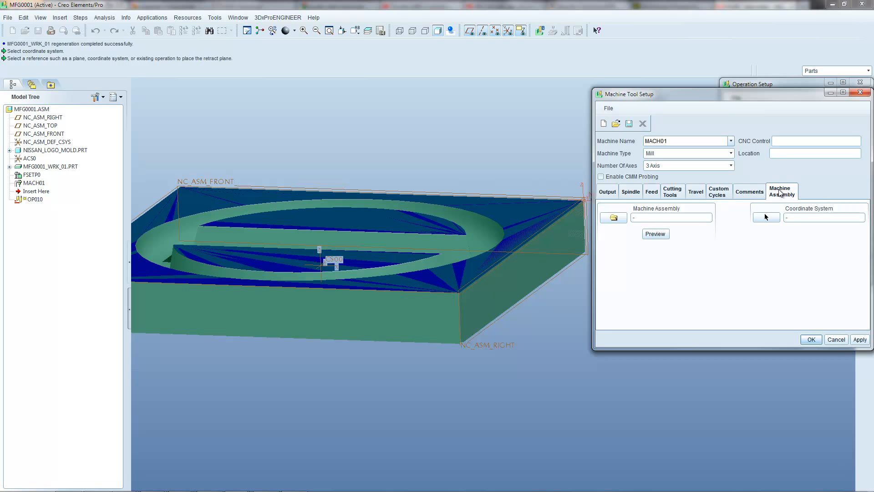
Accept the machine tool and the operation setup to create the operation, and clear the selection.
left_click(811, 339)
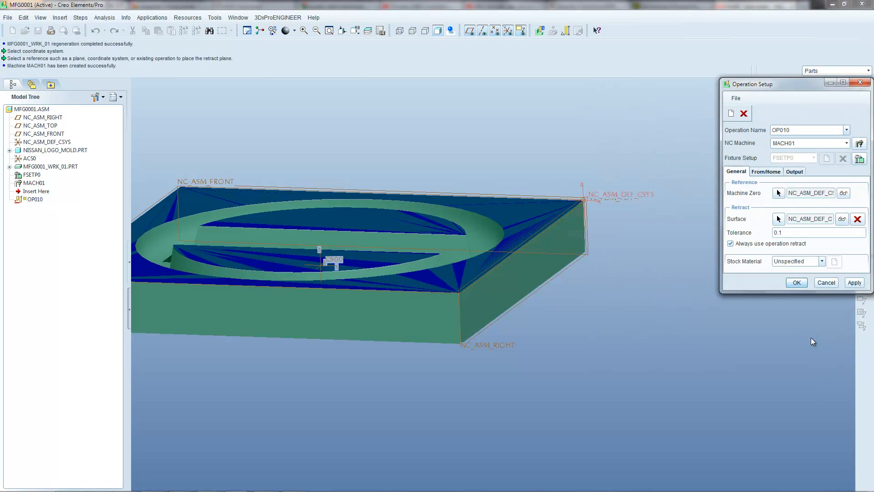
left_click(795, 282)
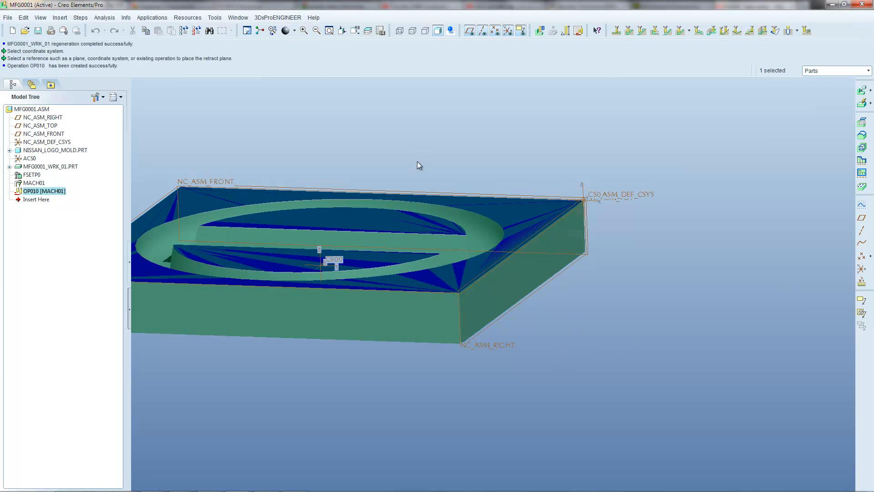
left_click(434, 161)
Create a silhouette mill window on the mold's flat top surface, keeping the inside loops.
key("ctrl+d")
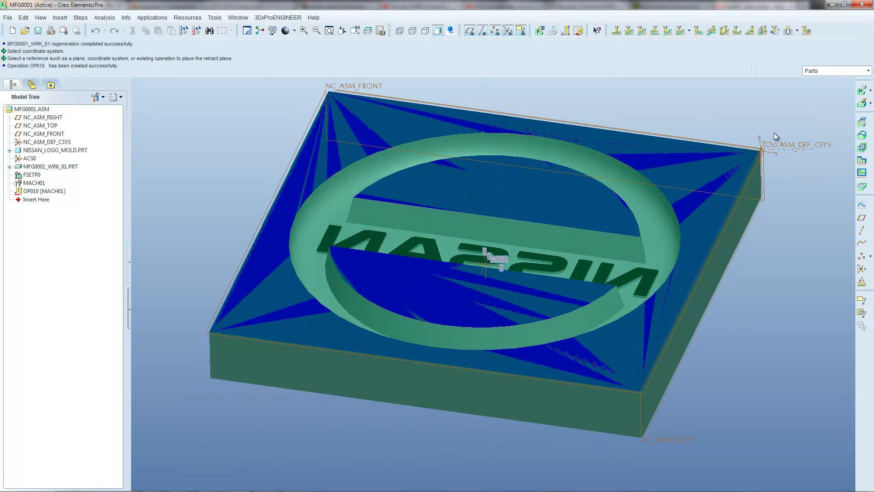
left_click(862, 123)
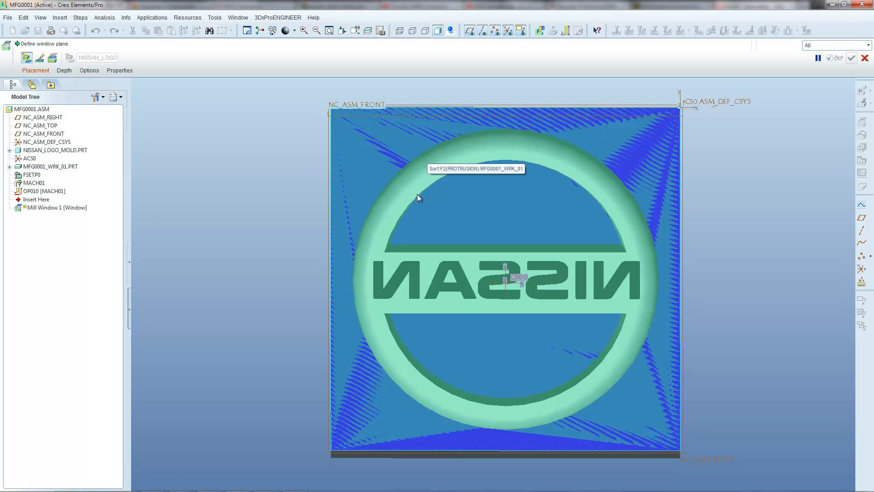
left_click(31, 71)
left_click(55, 99)
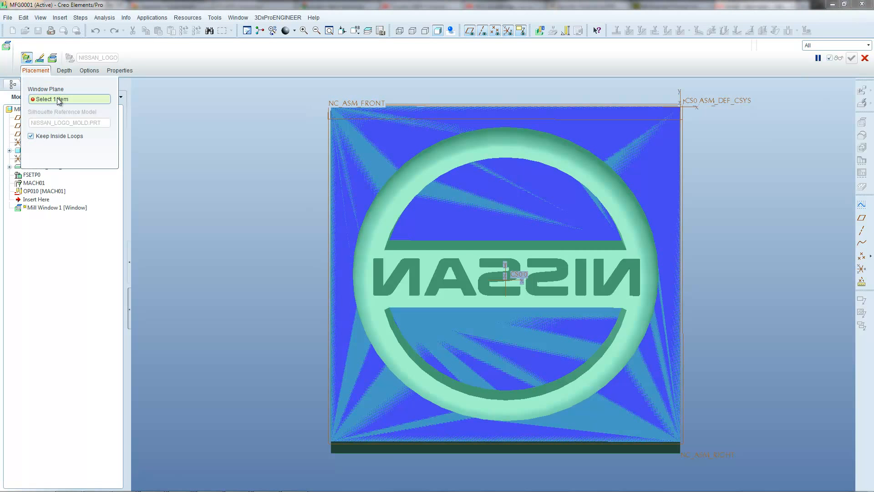
middle_click_drag(174, 131, 344, 196)
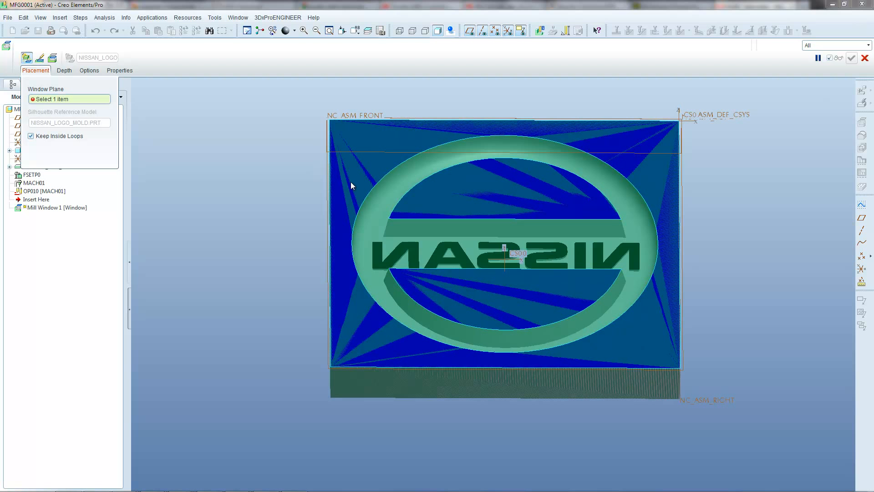
left_click(351, 182)
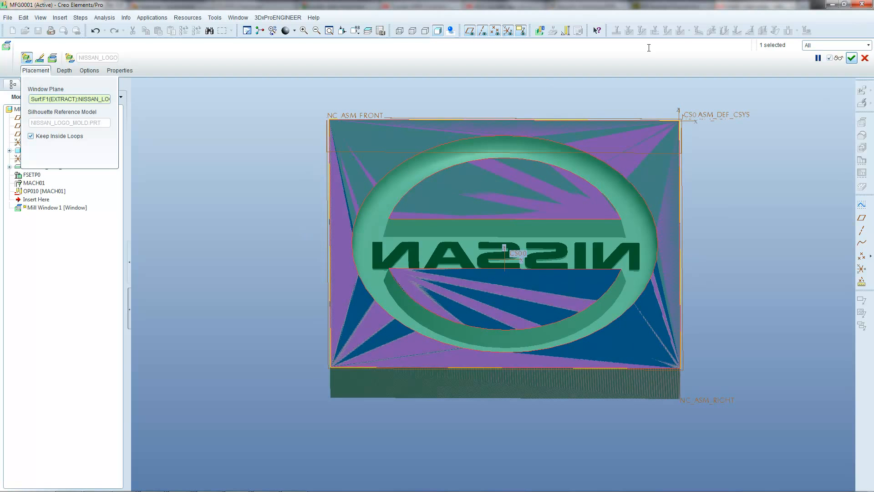
middle_click_drag(260, 155, 267, 175)
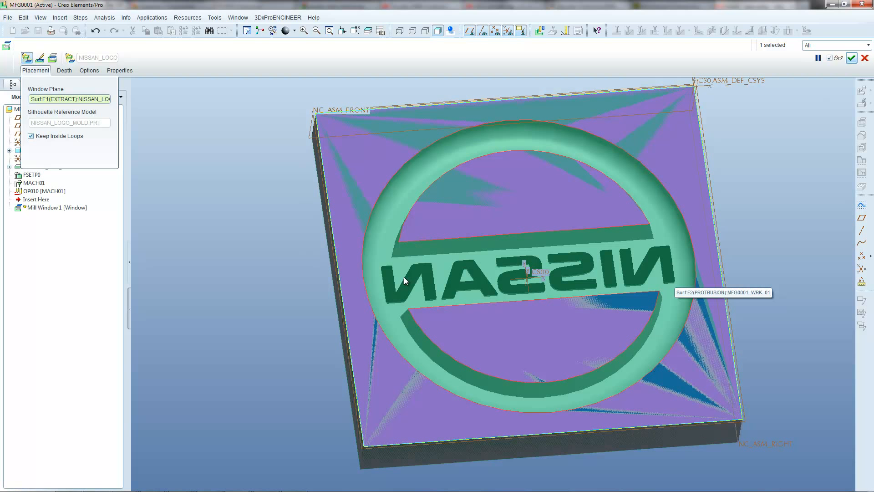
left_click(851, 58)
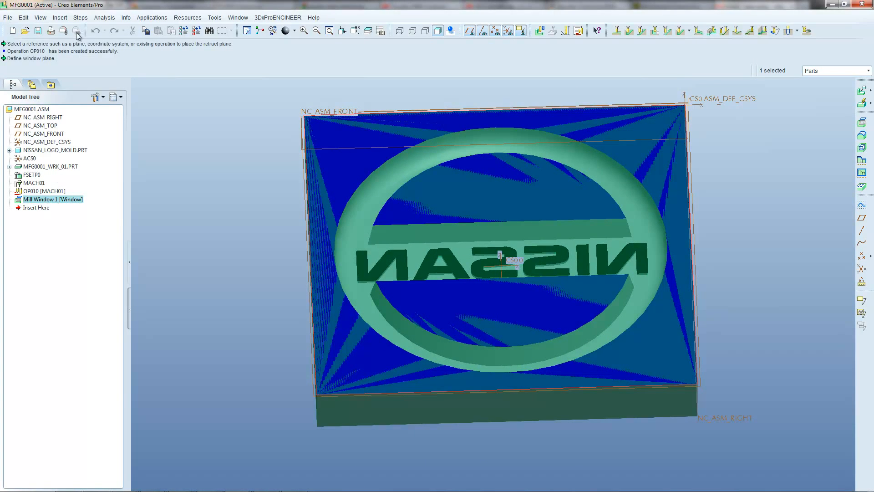
Start a Volume Rough milling sequence and confirm its setup with Tool, Parameters and Window to be specified.
left_click(81, 18)
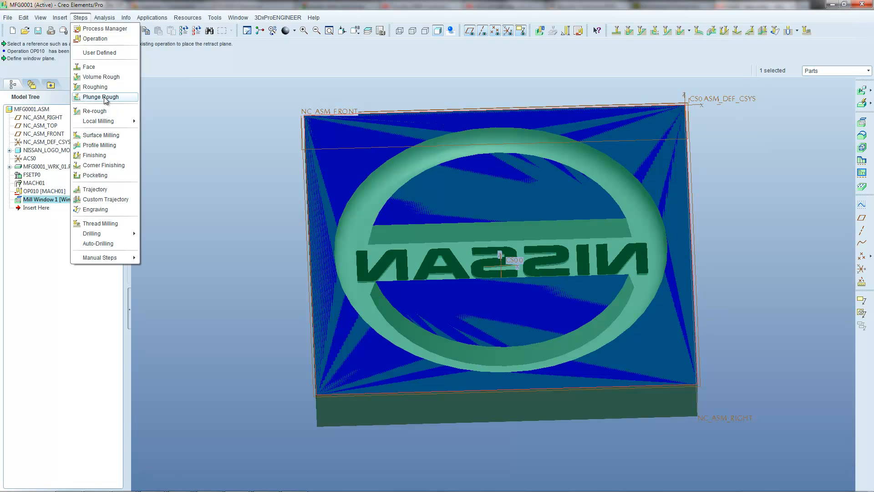
left_click(115, 77)
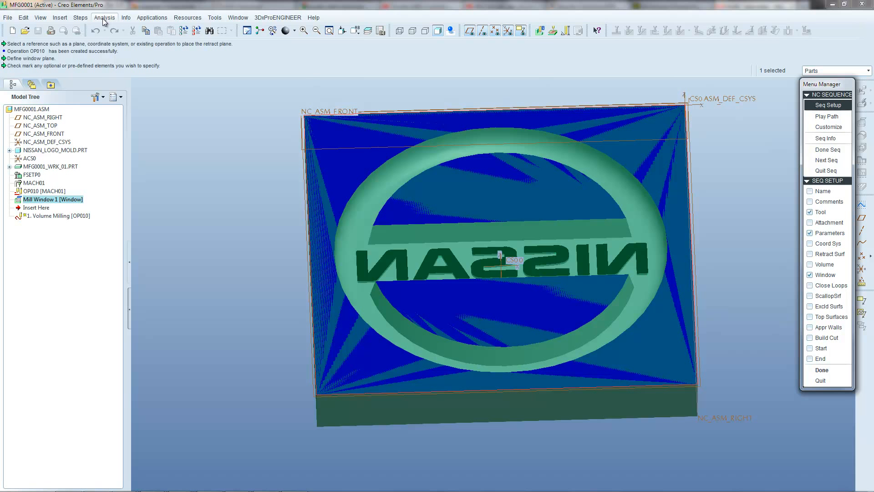
left_click(84, 19)
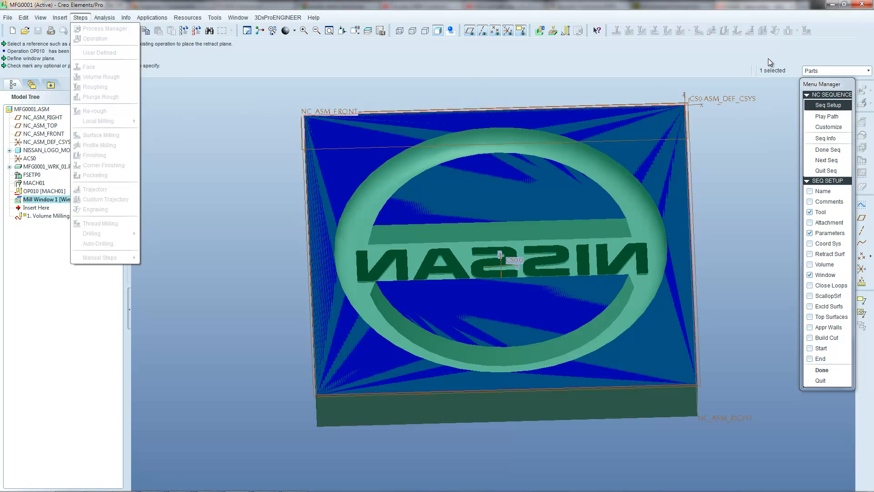
left_click(823, 87)
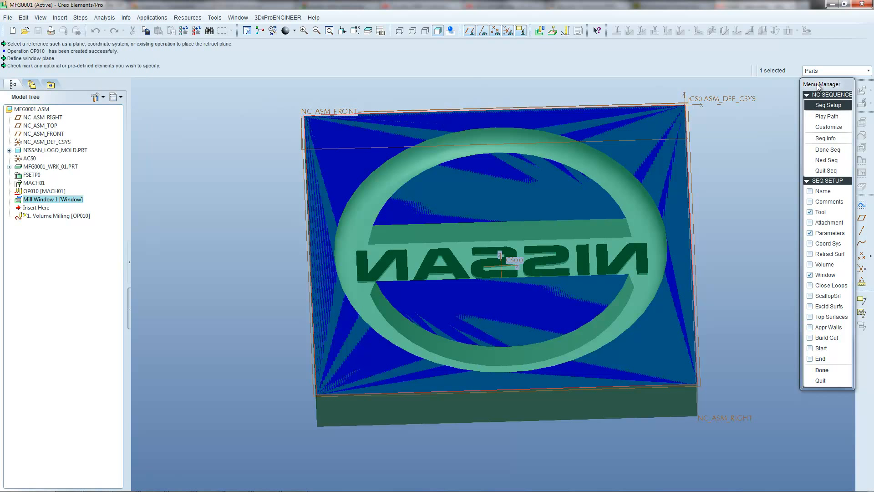
left_click_drag(819, 86, 787, 88)
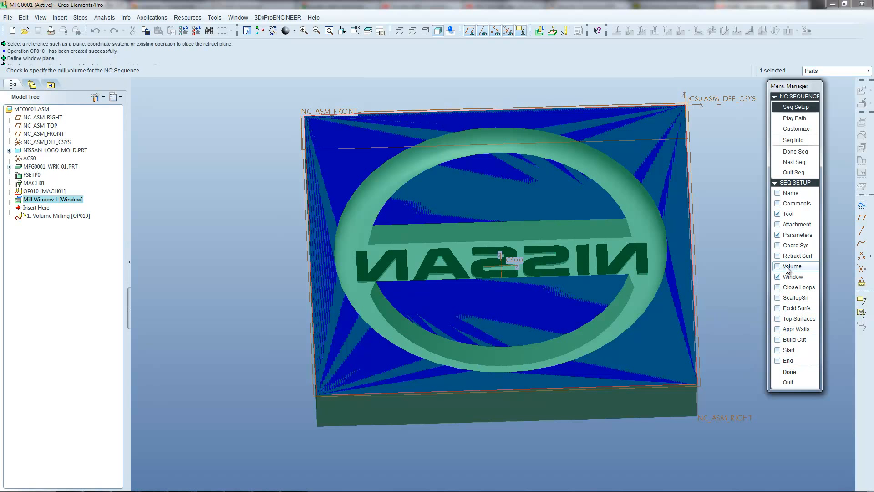
left_click(777, 276)
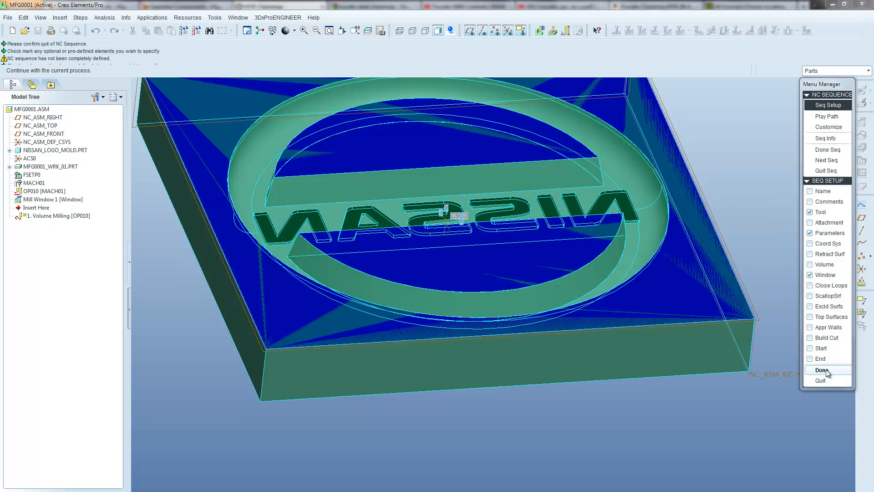
left_click(826, 369)
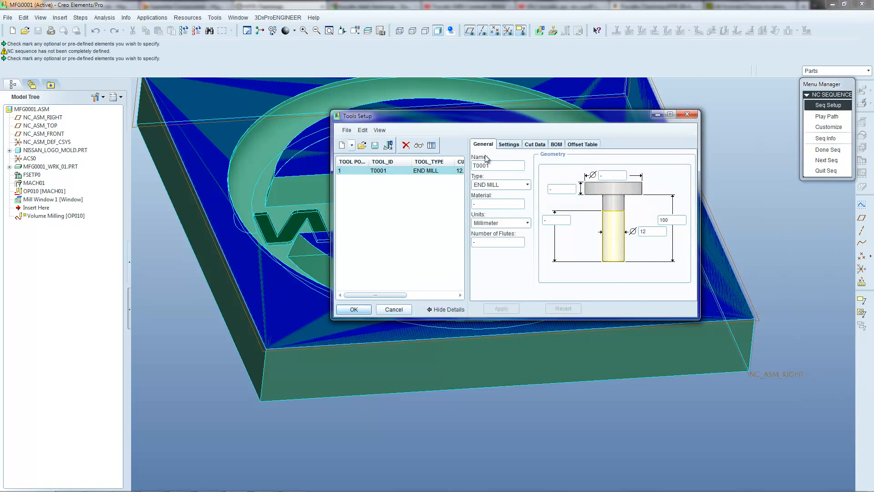
Set the end mill's cutter diameter to 20 mm.
mouse_move(499, 122)
left_mouse_down()
mouse_move(504, 146)
mouse_move(501, 125)
left_mouse_up()
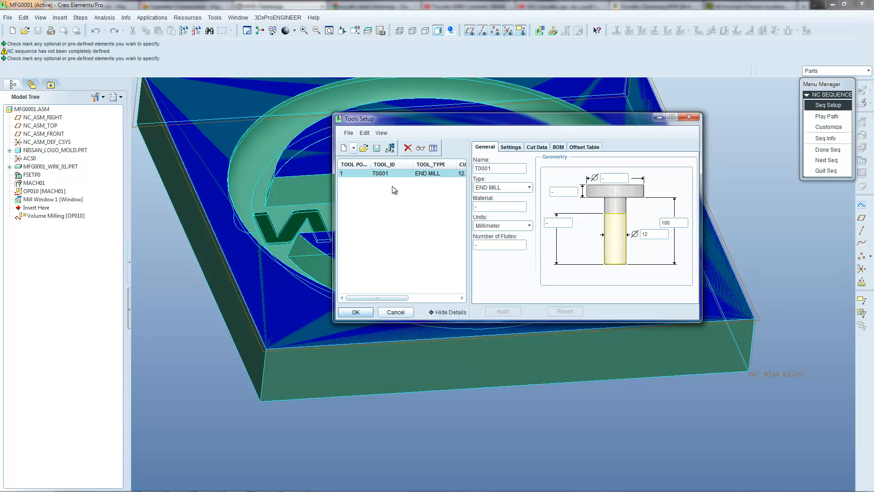
left_click_drag(382, 123, 371, 148)
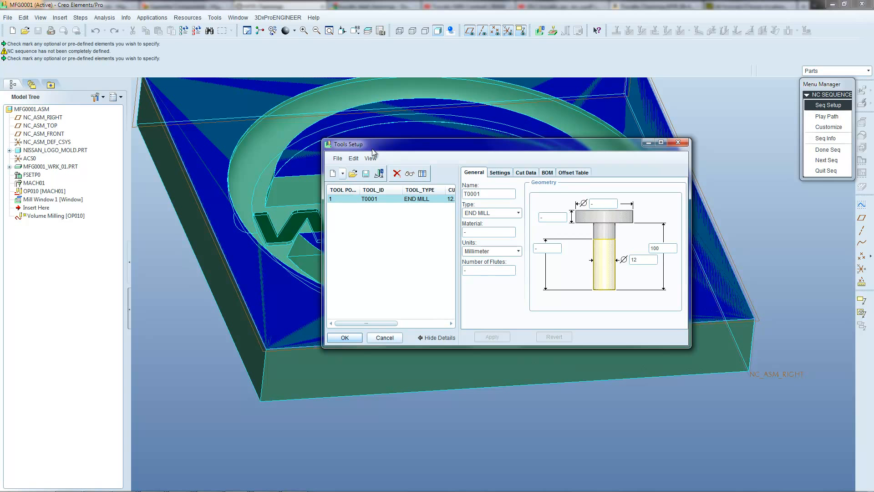
left_click_drag(373, 148, 390, 156)
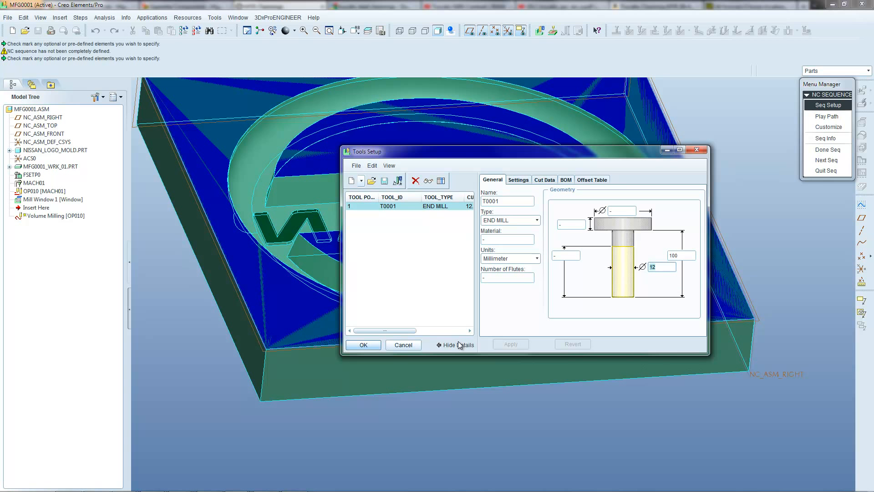
type("20")
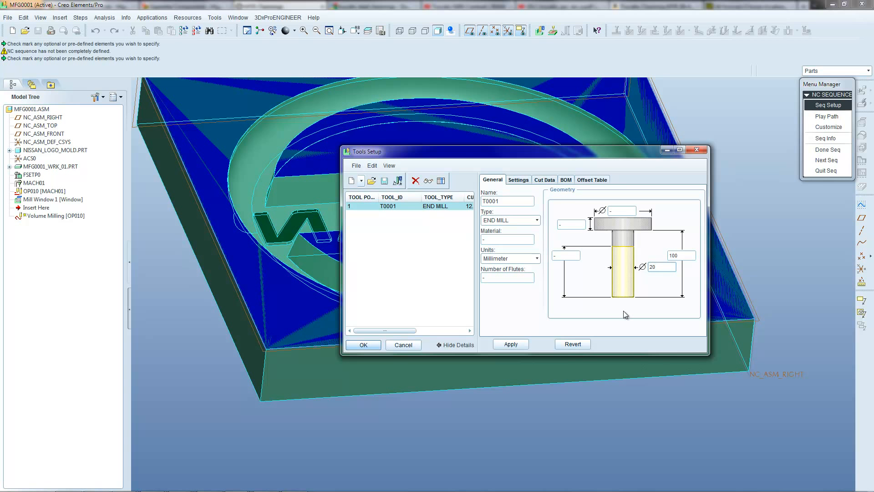
key("Tab")
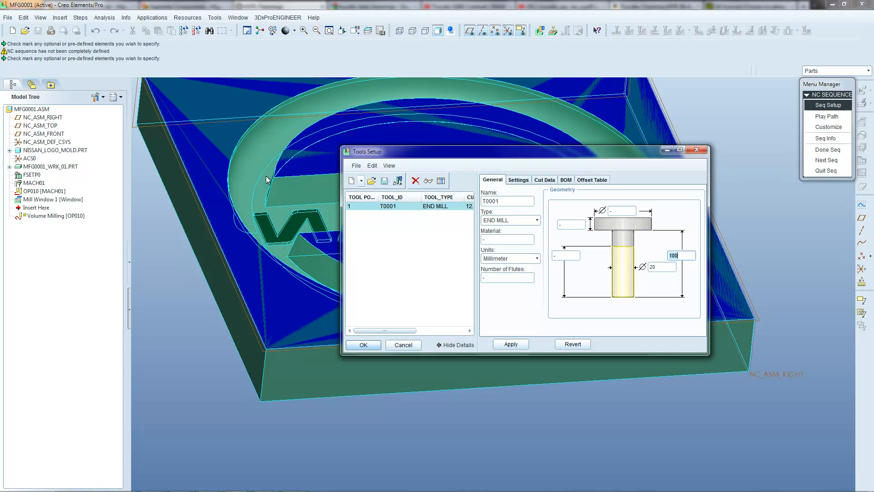
middle_click_drag(283, 213, 266, 193)
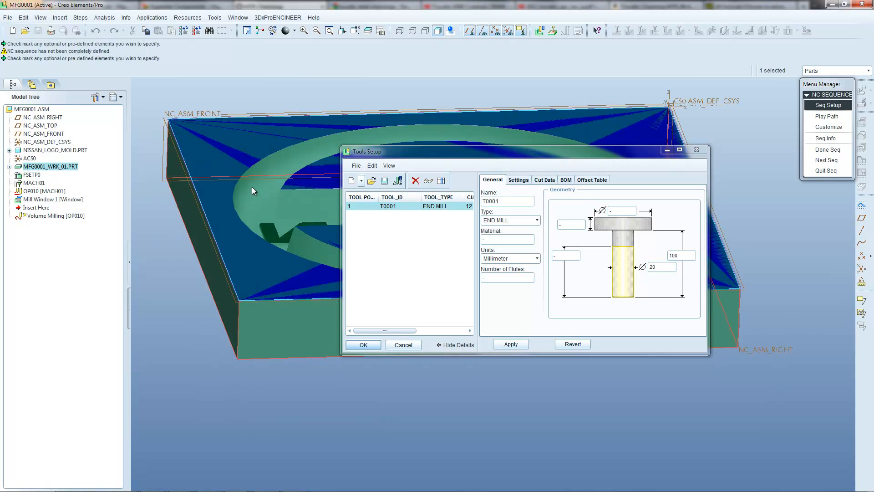
left_click(252, 188)
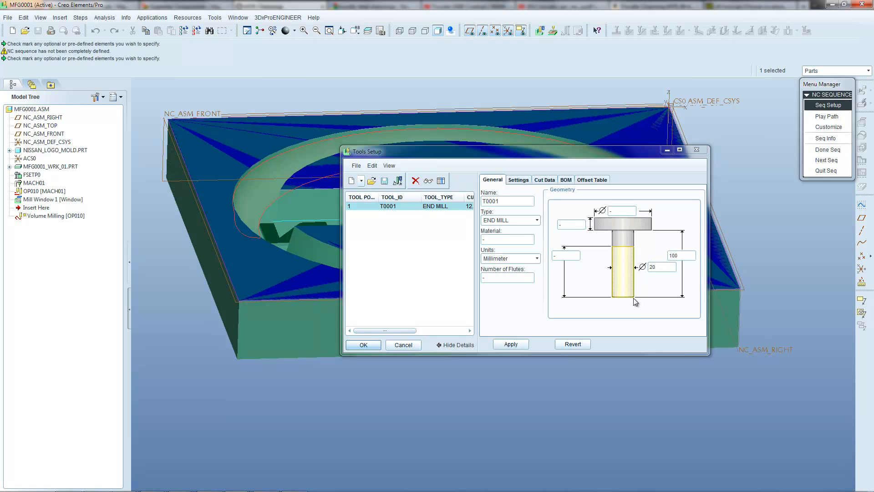
Change the tool type to ball mill and set its cutter diameter to 20 mm.
left_click(533, 220)
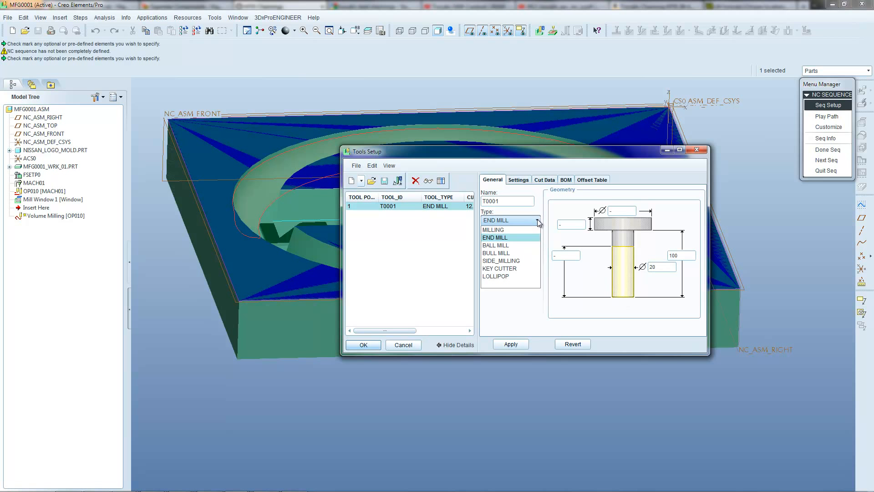
left_click(498, 245)
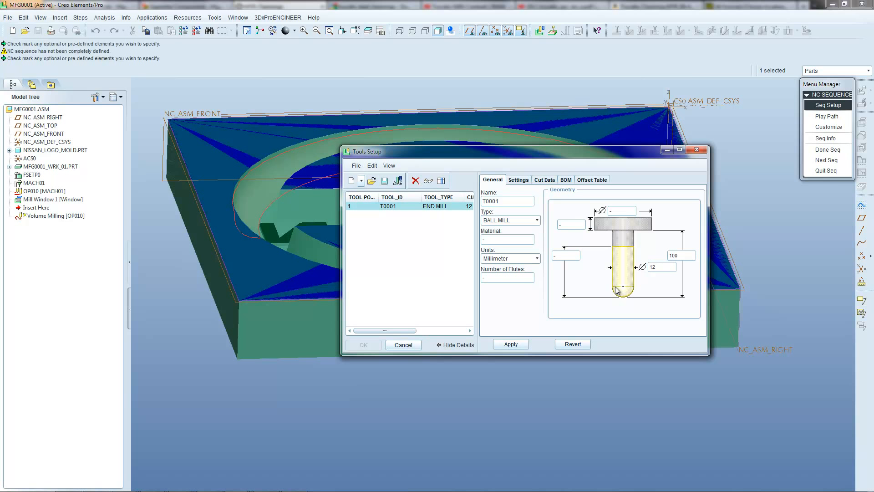
double_click(662, 266)
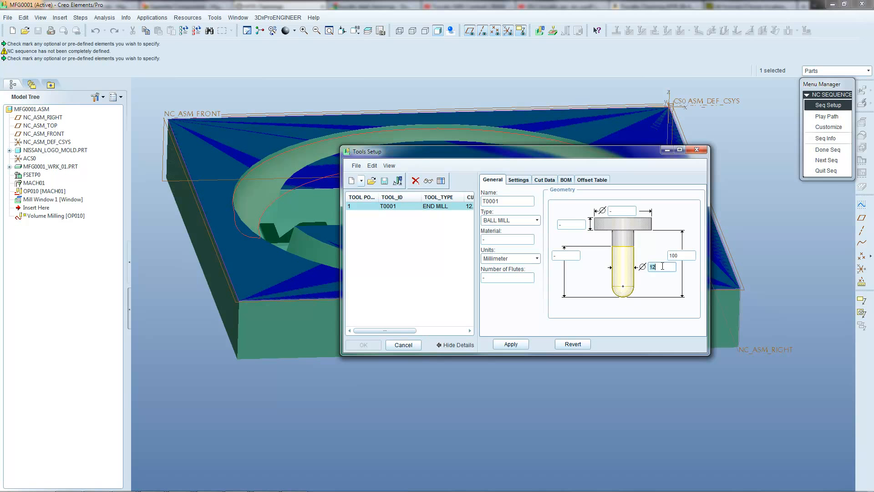
type("20")
double_click(687, 255)
Preview the ball mill's geometry in an enlarged view and close the preview.
left_click(428, 181)
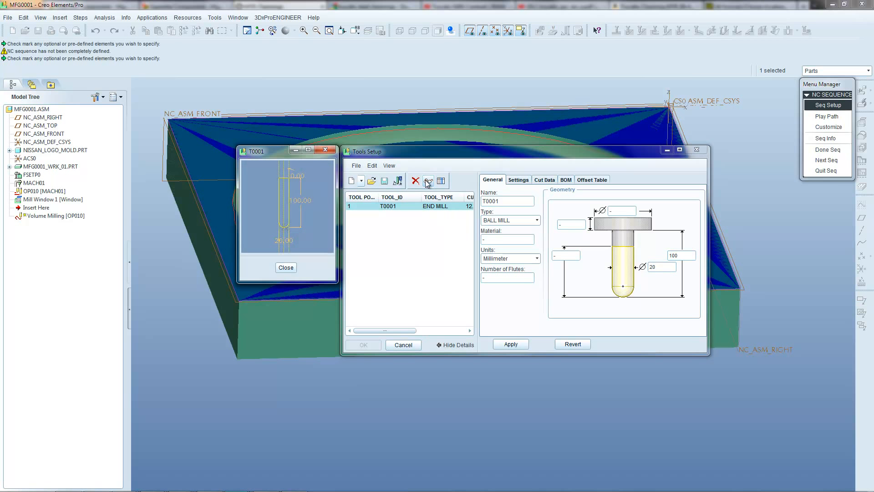
left_click_drag(277, 151, 307, 162)
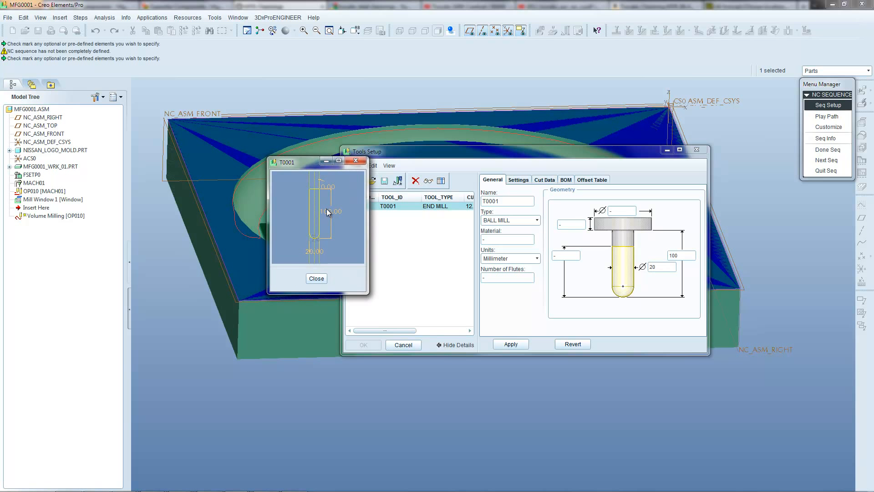
left_click_drag(367, 293, 473, 420)
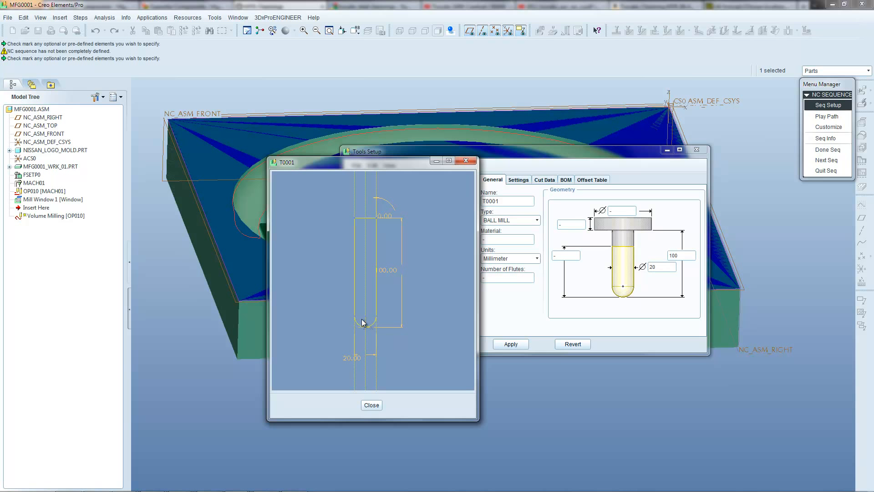
left_click(371, 404)
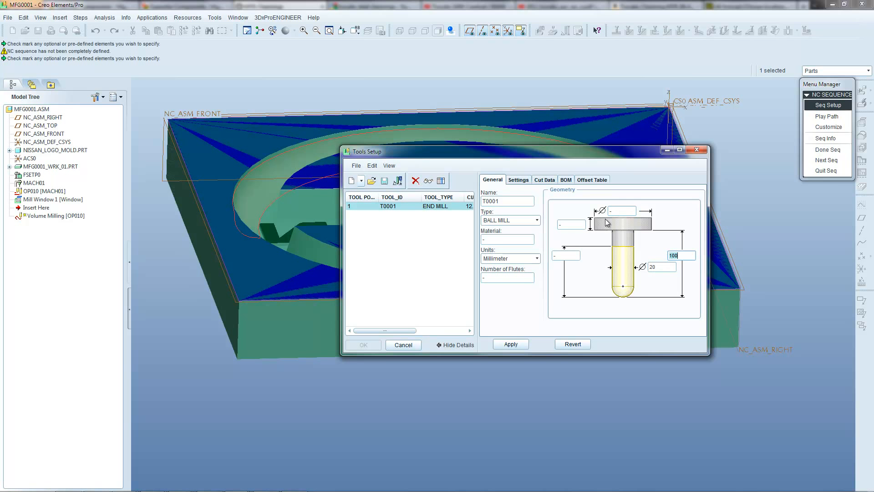
left_click(617, 211)
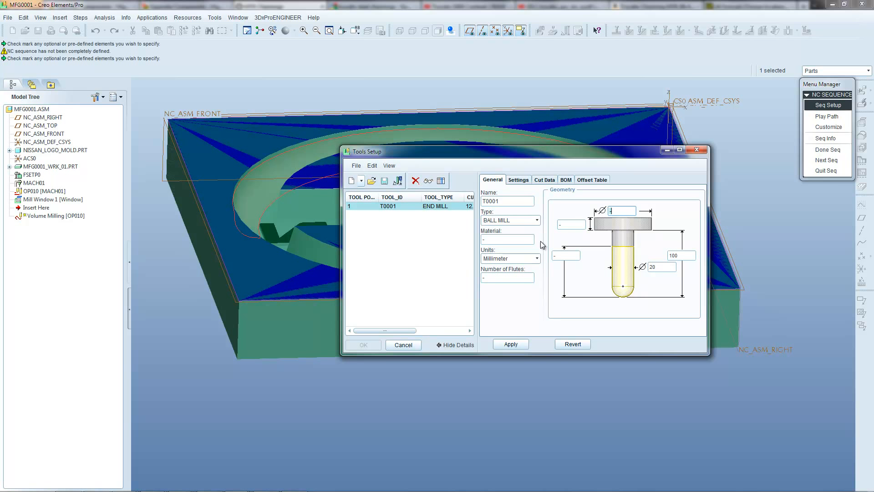
Name the tool 20mm_ball_mill, add it to the tool list and accept it for the volume milling sequence.
double_click(510, 199)
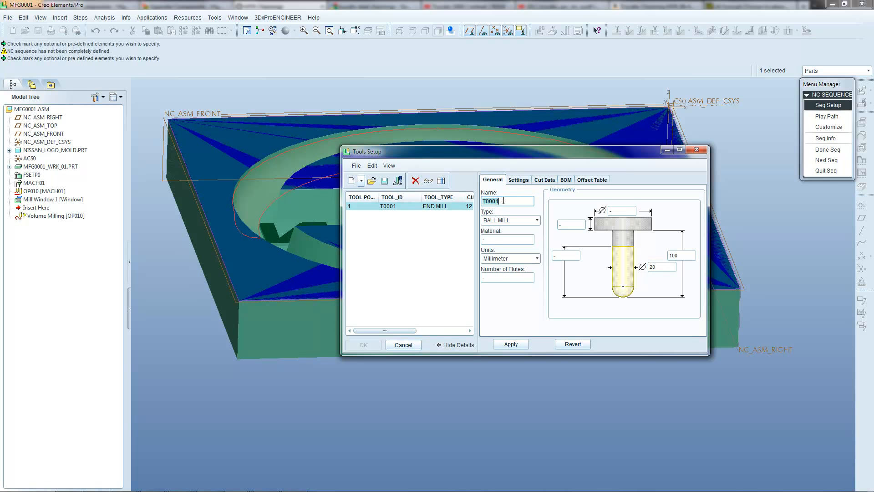
left_click(502, 201)
left_click_drag(502, 201, 486, 201)
left_click(517, 180)
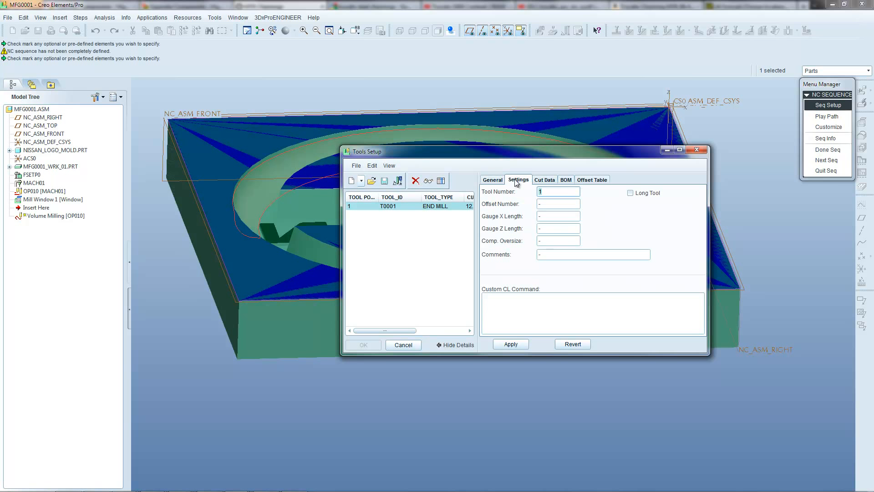
left_click(552, 191)
left_click(496, 181)
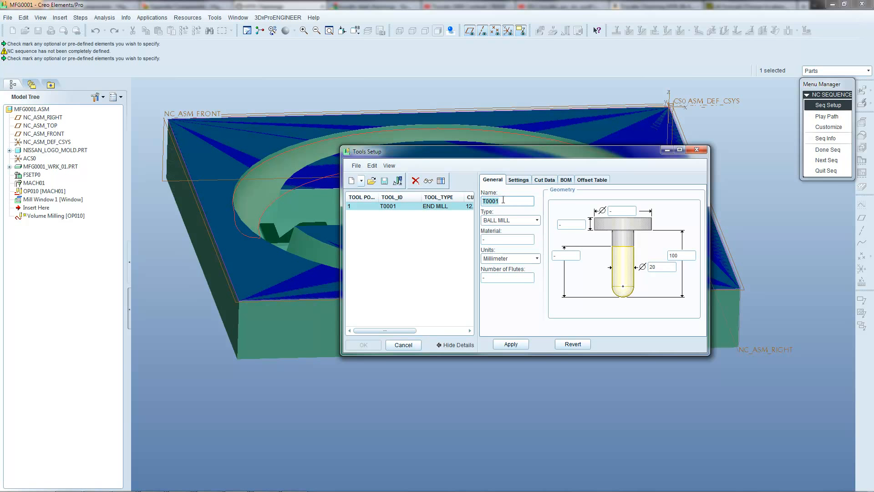
double_click(501, 200)
type("20mm_ball_mill")
left_click(511, 344)
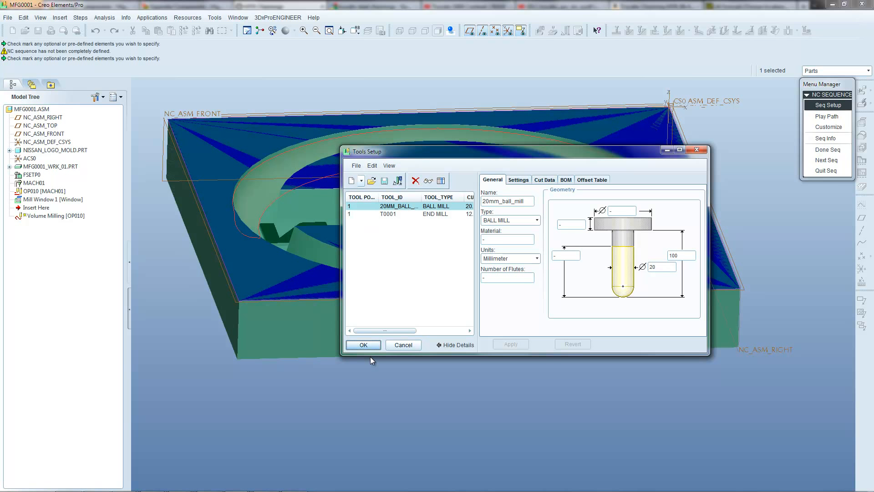
left_click(364, 345)
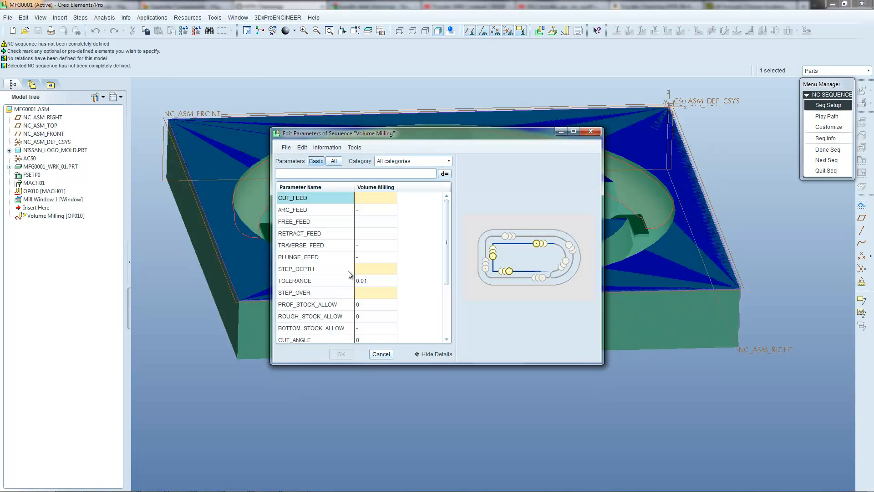
left_click_drag(326, 133, 418, 97)
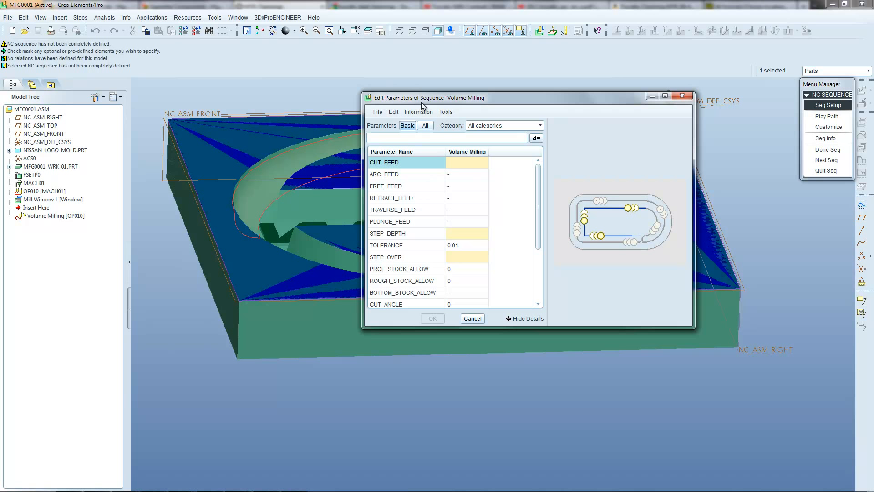
Set the volume milling sequence's CUT_FEED parameter to 1000.
left_click_drag(422, 99, 439, 96)
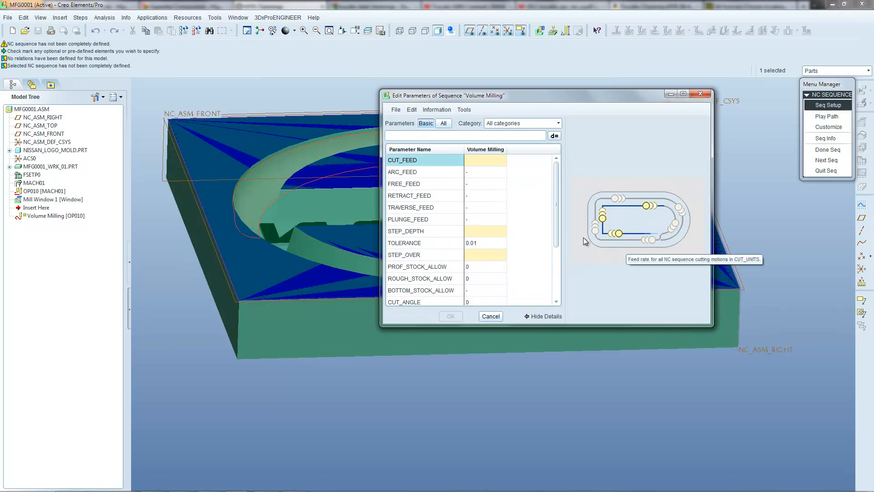
left_click(475, 162)
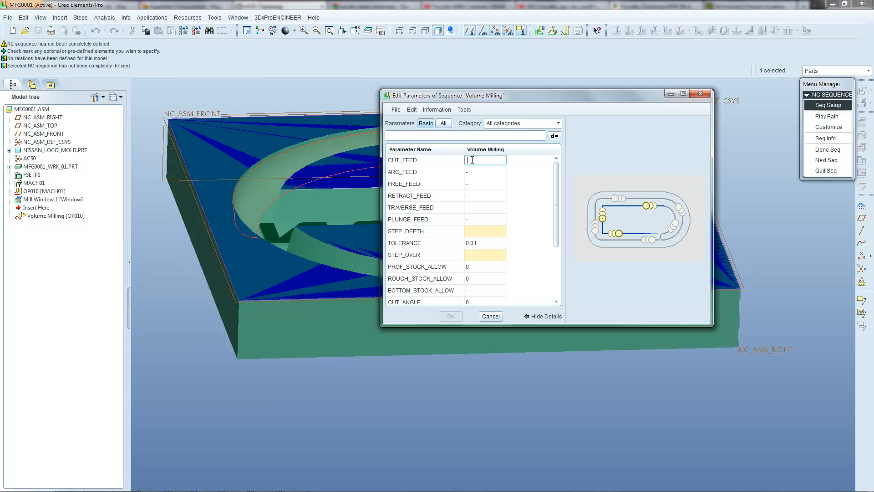
type("8")
key("BackSpace")
type("1000")
left_click(479, 170)
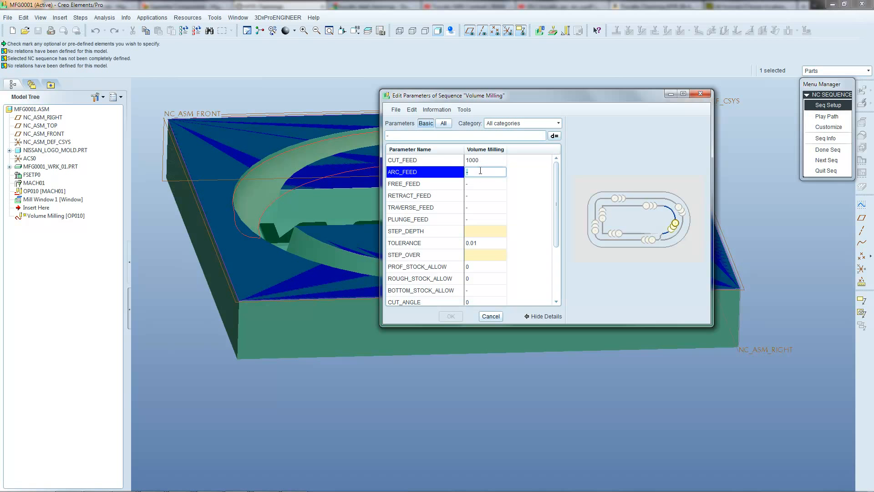
left_click(487, 159)
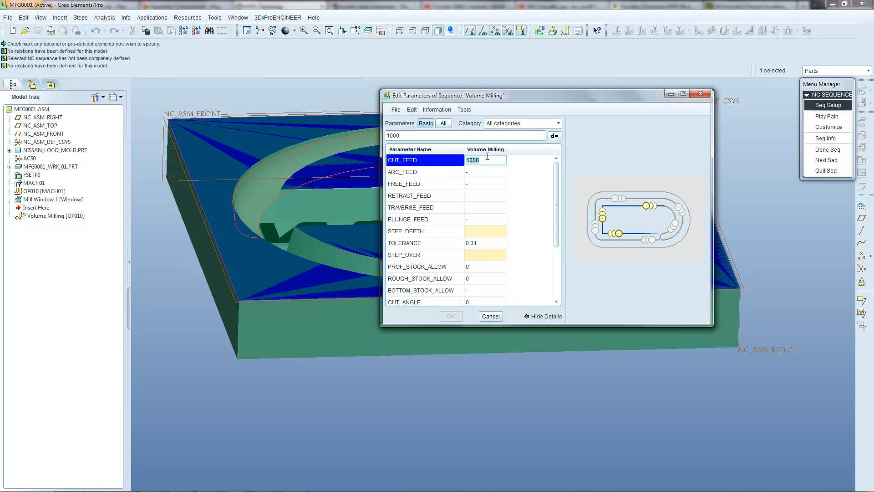
Set the volume milling STEP_DEPTH to 6 and STEP_OVER to 10.
left_click(495, 232)
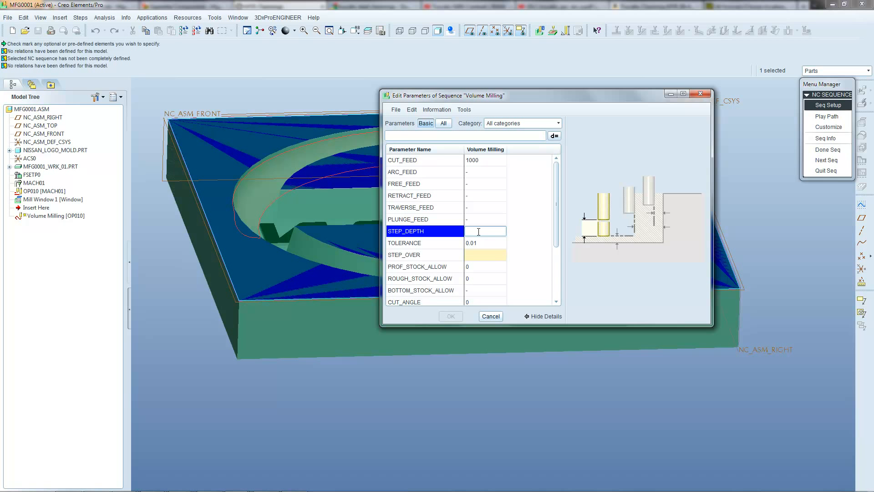
type("6")
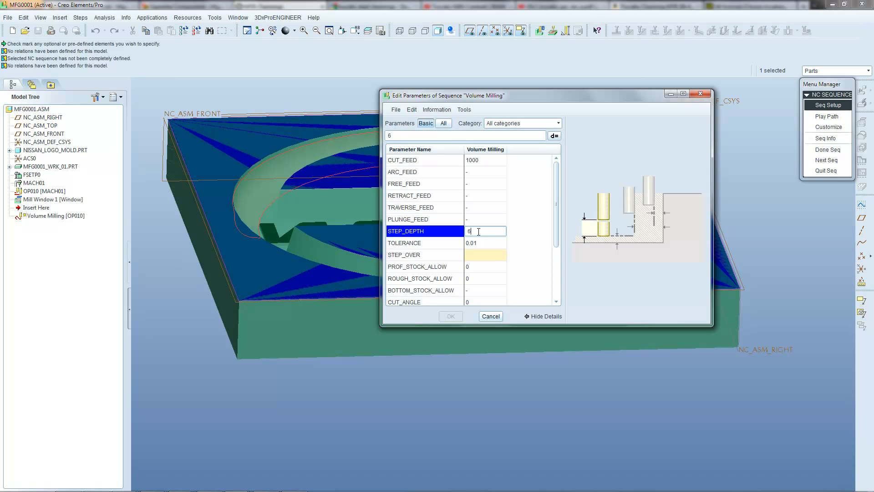
left_click(482, 254)
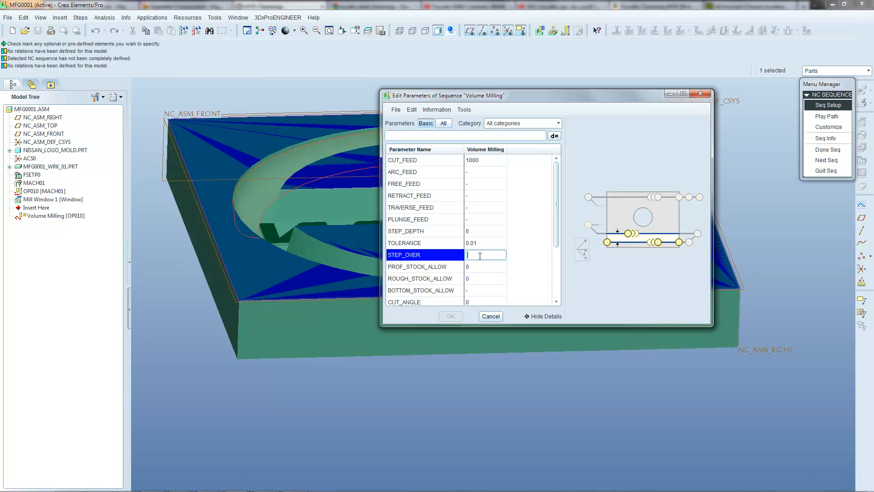
type("10")
Set CLEAR_DIST to 10 and SPINDLE_SPEED to 10000, and accept the sequence parameters.
left_click_drag(555, 192, 554, 253)
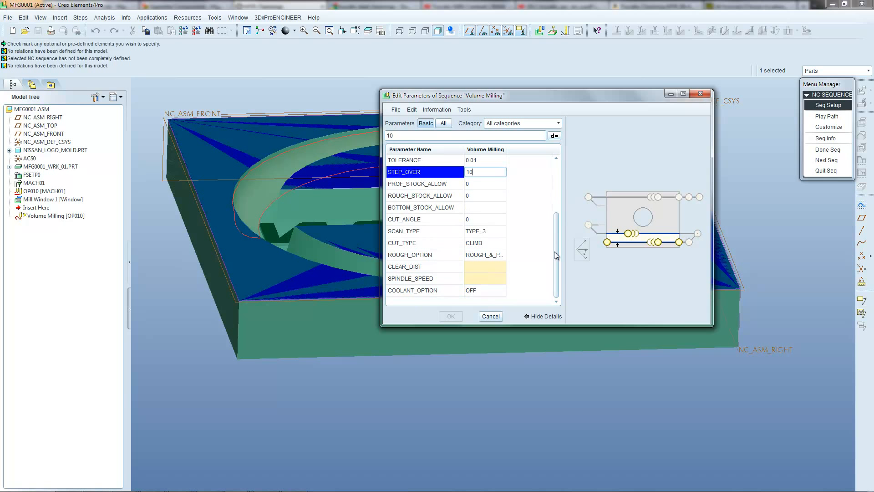
left_click(484, 266)
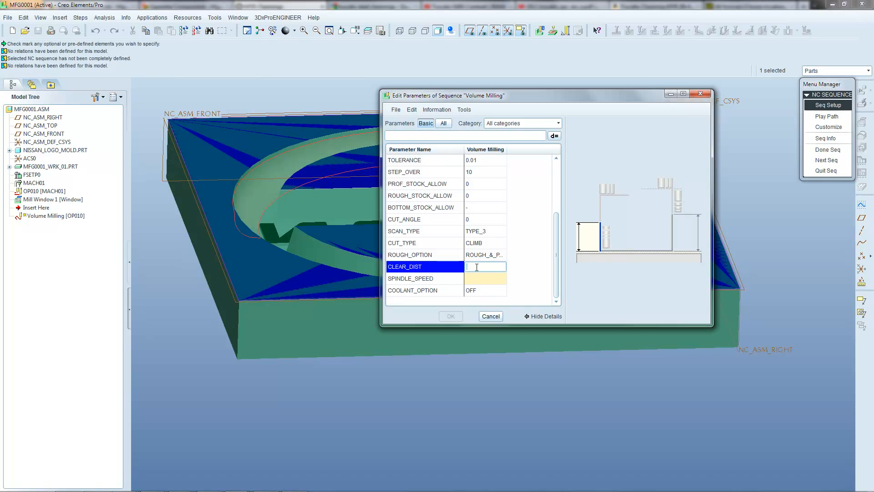
type("10")
left_click(476, 278)
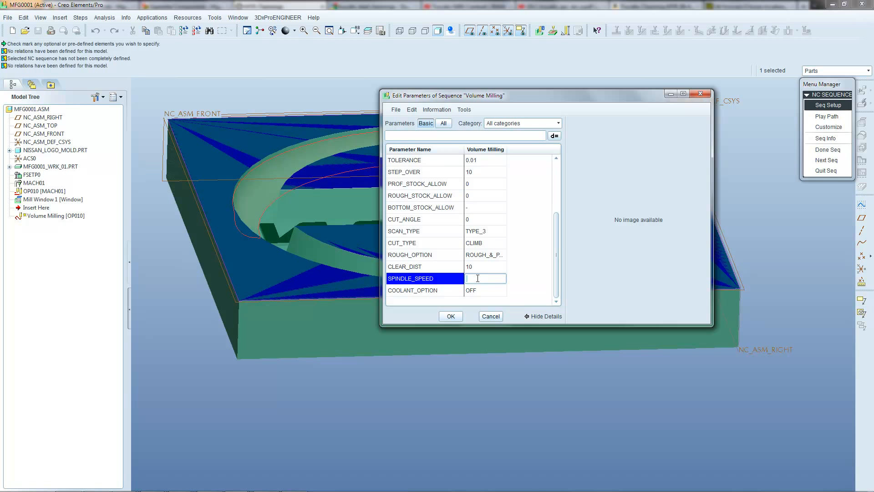
type("10")
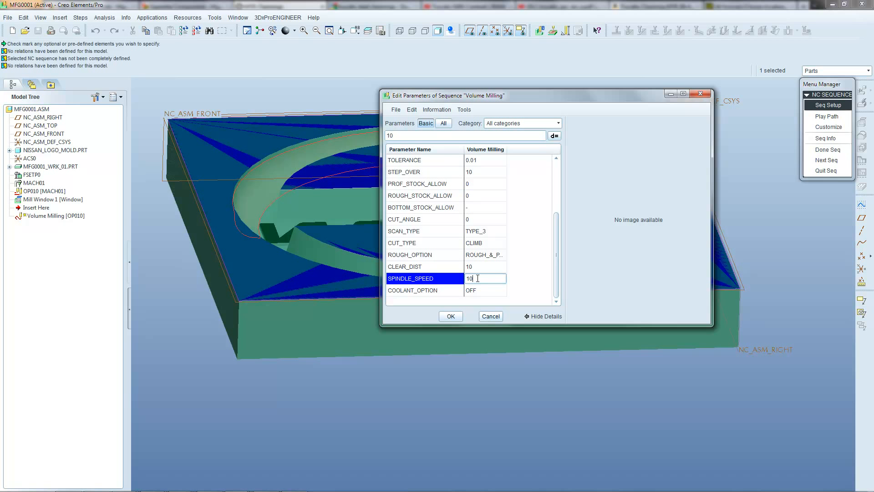
type("000")
mouse_move(555, 260)
left_mouse_down()
mouse_move(556, 250)
mouse_move(555, 270)
left_mouse_up()
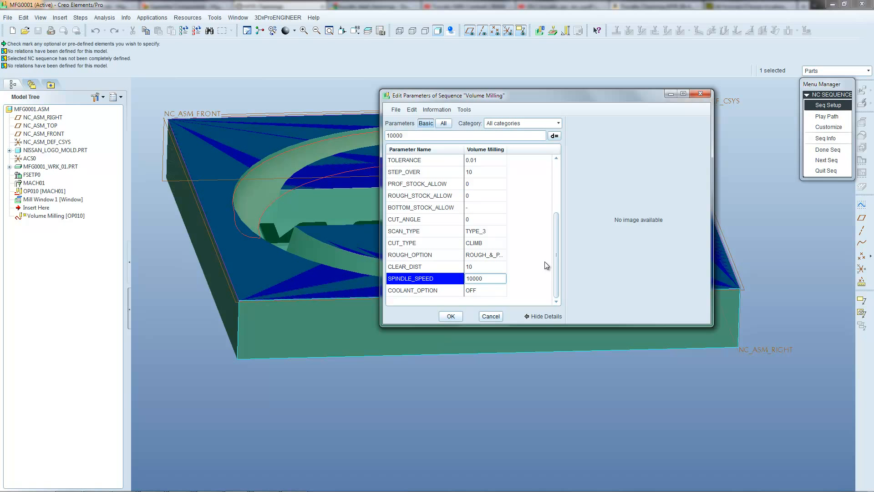
mouse_move(556, 258)
left_mouse_down()
mouse_move(562, 193)
mouse_move(555, 265)
left_mouse_up()
left_click(182, 265)
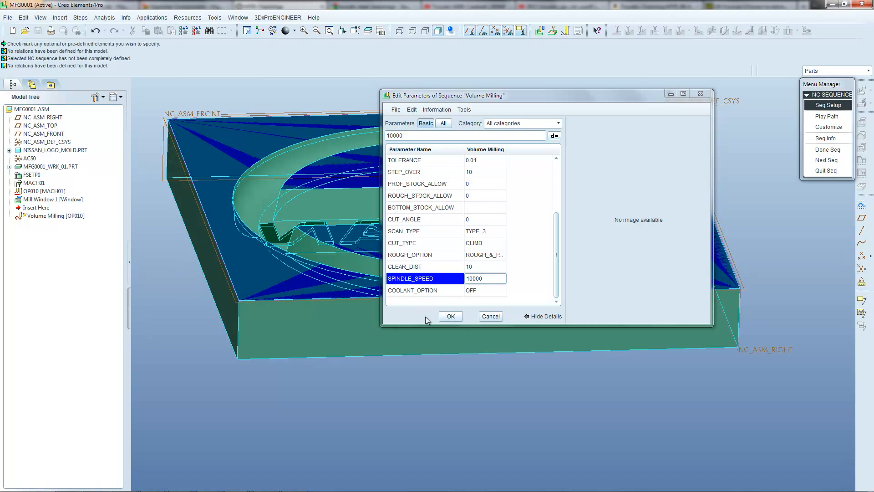
left_click(451, 316)
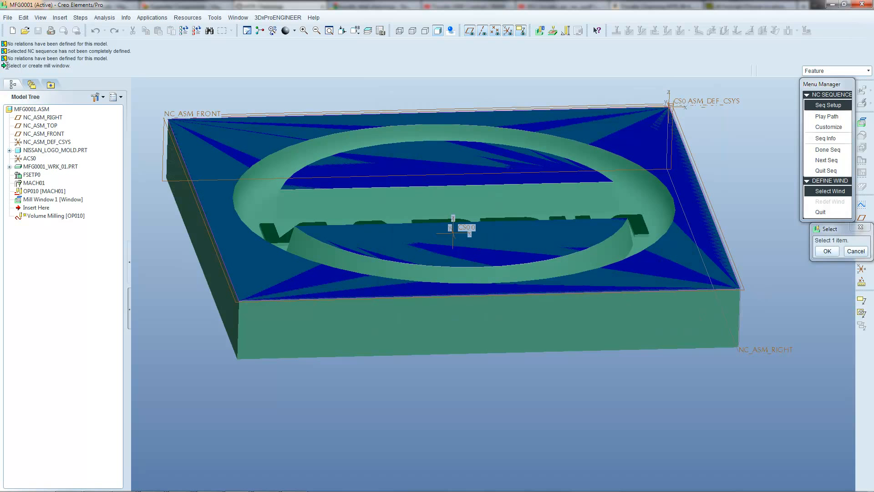
Assign Mill Window 1 as the machining window of the volume milling sequence.
left_click_drag(7, 65, 83, 65)
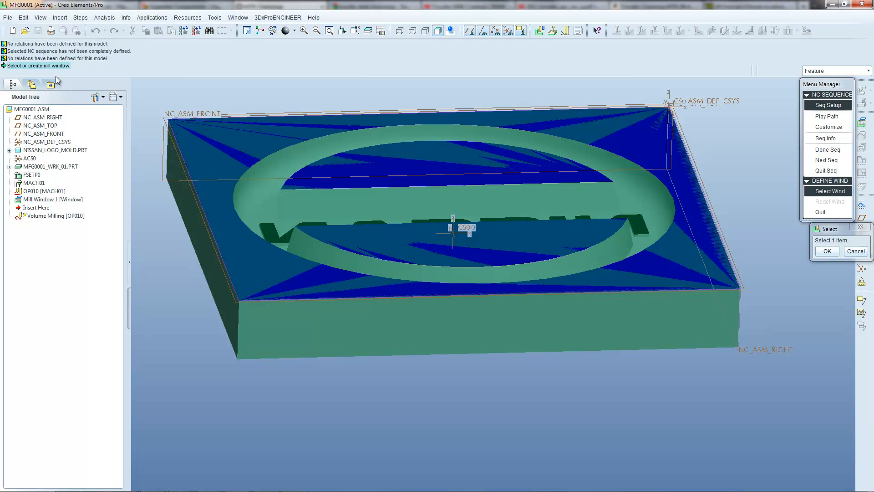
left_click(40, 199)
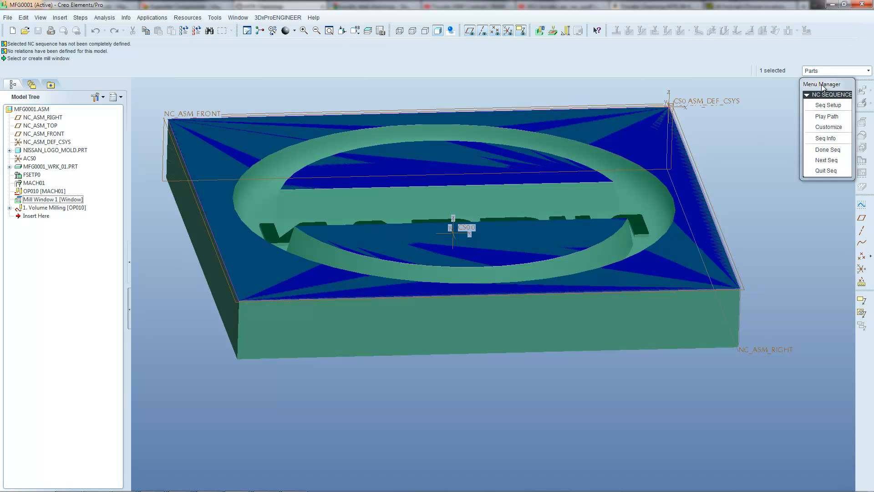
left_click_drag(821, 87, 809, 87)
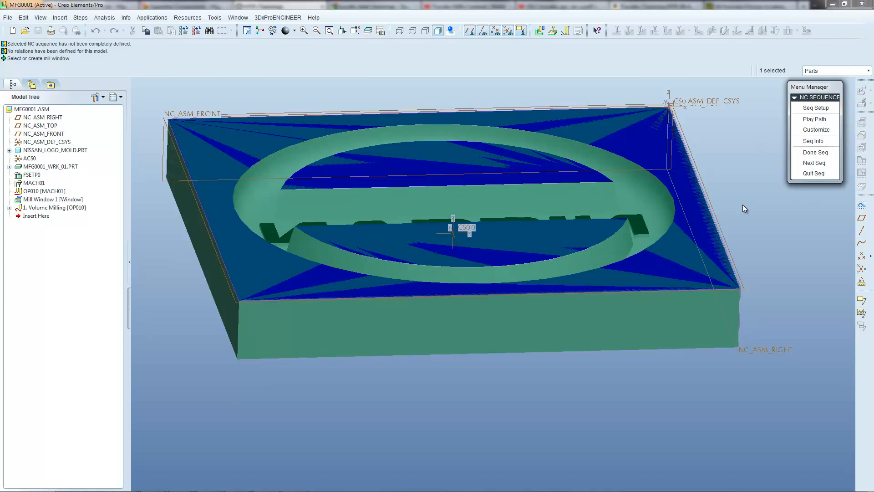
Compute the volume milling toolpath for Screen Play and view the ball mill above the mold from an angle.
middle_click_drag(742, 204, 735, 217)
key("ctrl+d")
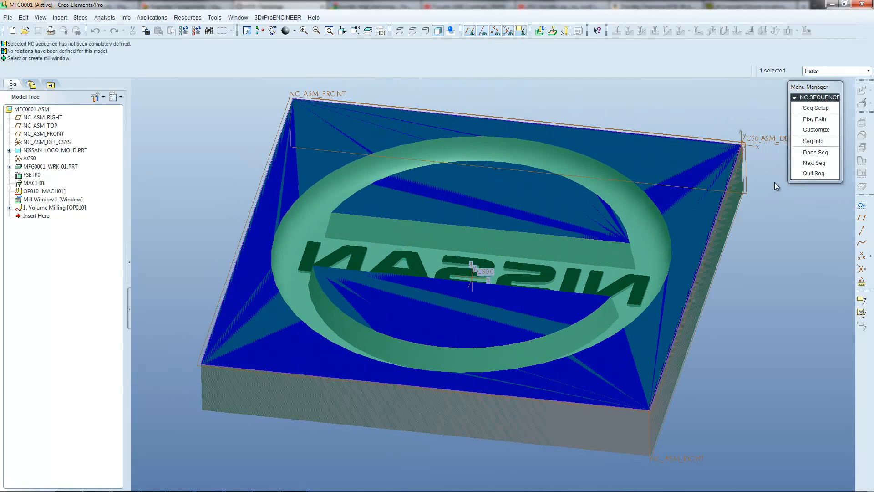
left_click(809, 119)
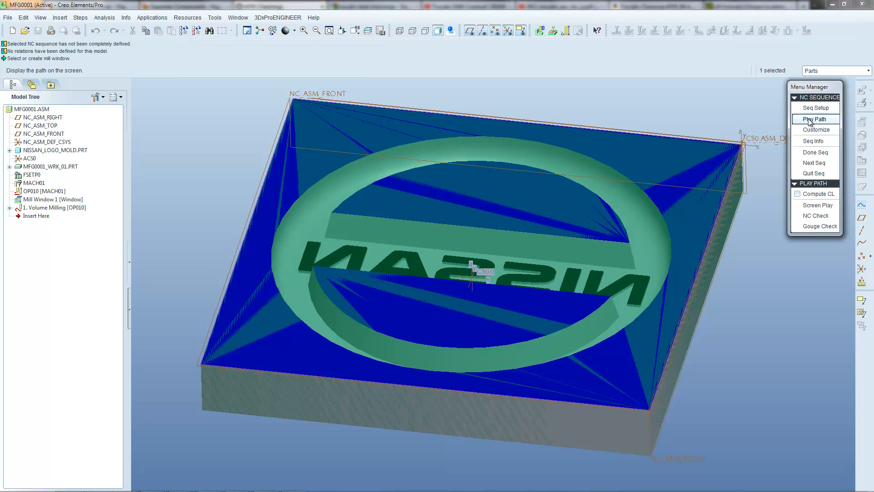
left_click(818, 207)
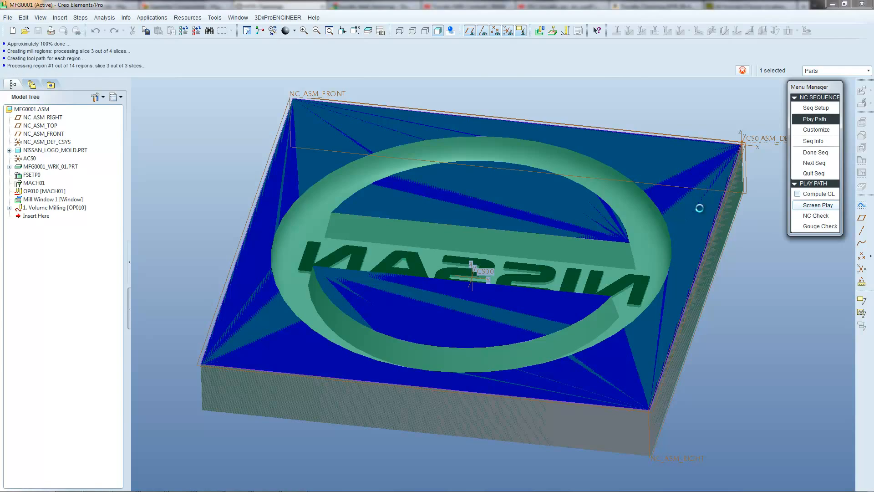
mouse_move(528, 218)
middle_mouse_down()
mouse_move(556, 225)
mouse_move(462, 189)
mouse_move(426, 230)
middle_mouse_up()
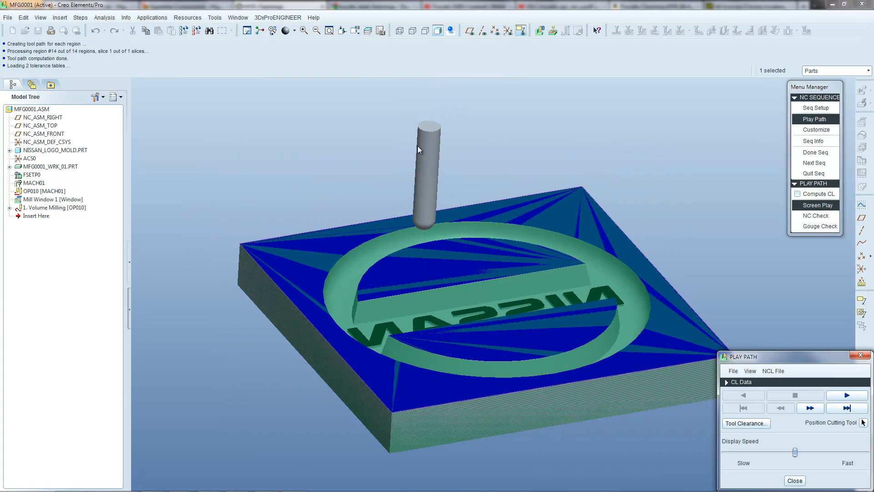
middle_click_drag(444, 222, 679, 444)
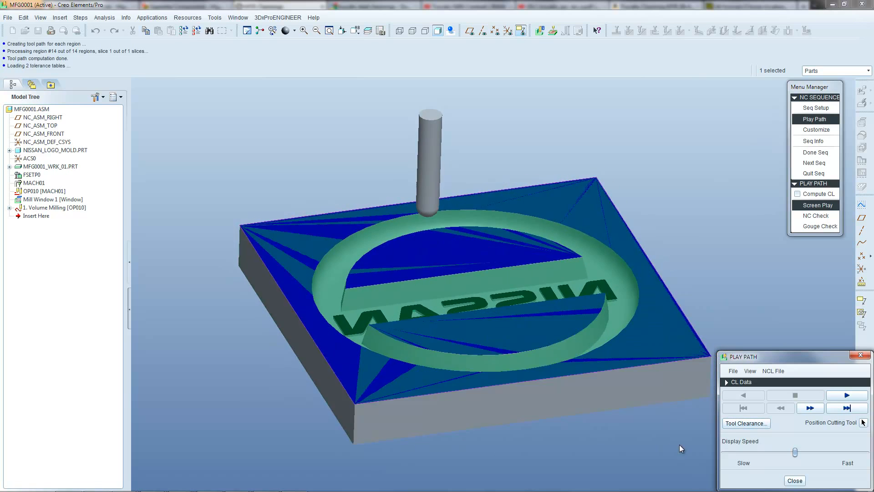
Play the toolpath at the slowest display speed, raise the speed to examine the remaining passes, and close the playback.
left_click_drag(793, 451, 718, 451)
left_click(845, 396)
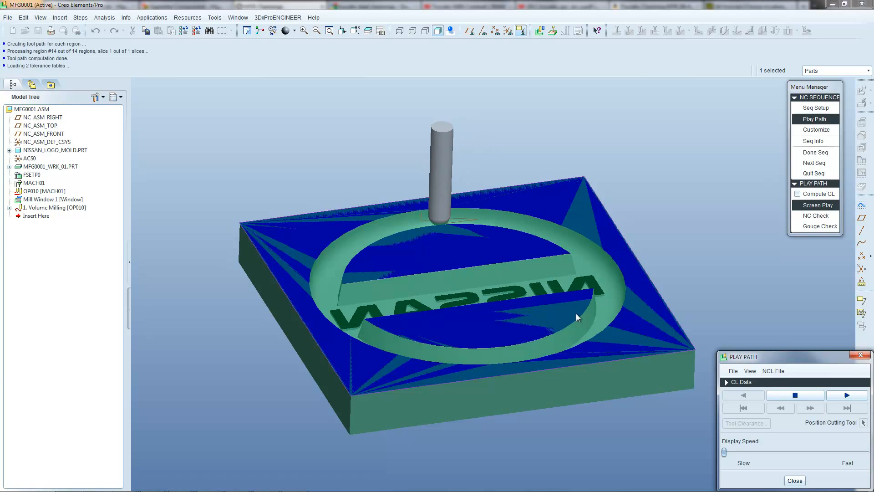
middle_click_drag(590, 308, 449, 265)
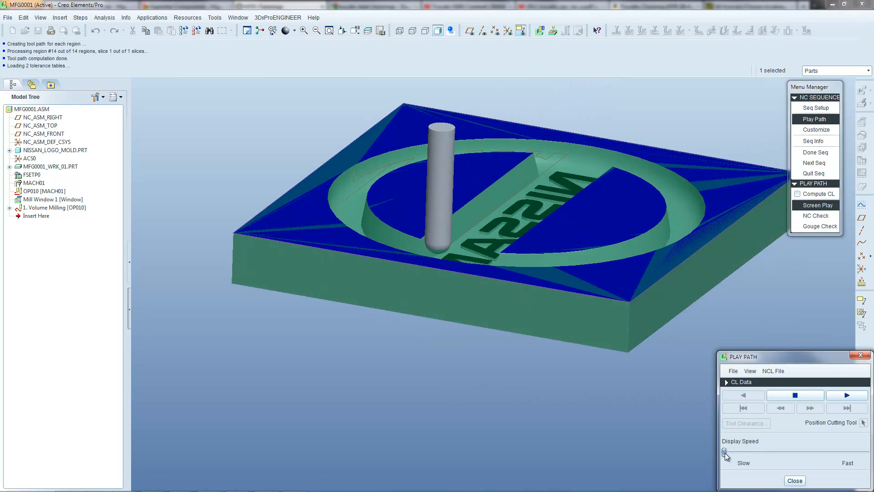
left_click_drag(725, 453, 780, 451)
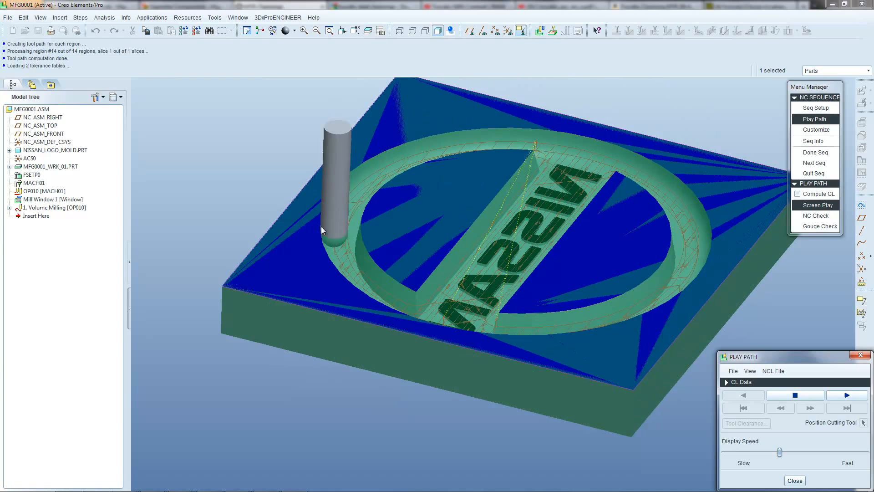
scroll(540, 271, "up", 2)
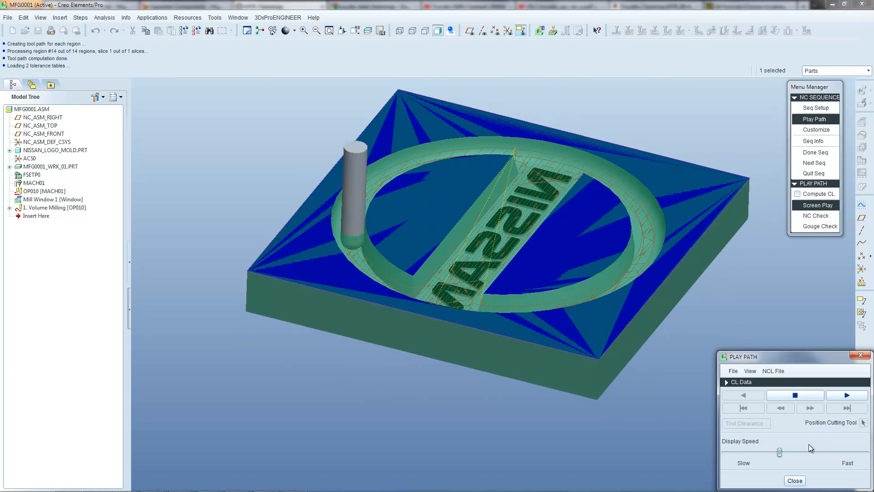
left_click(797, 480)
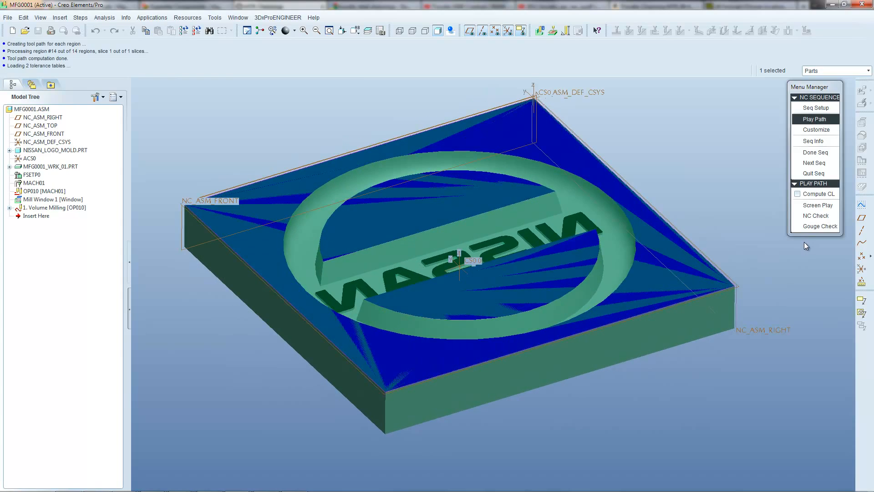
Launch NC Check for the sequence in VERICUT, maximize its window and examine the uncut stock.
left_click(811, 216)
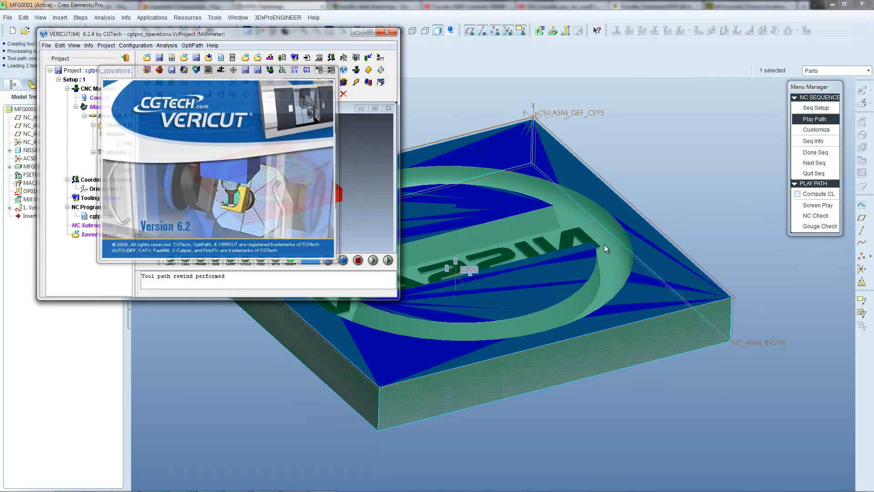
left_click(369, 33)
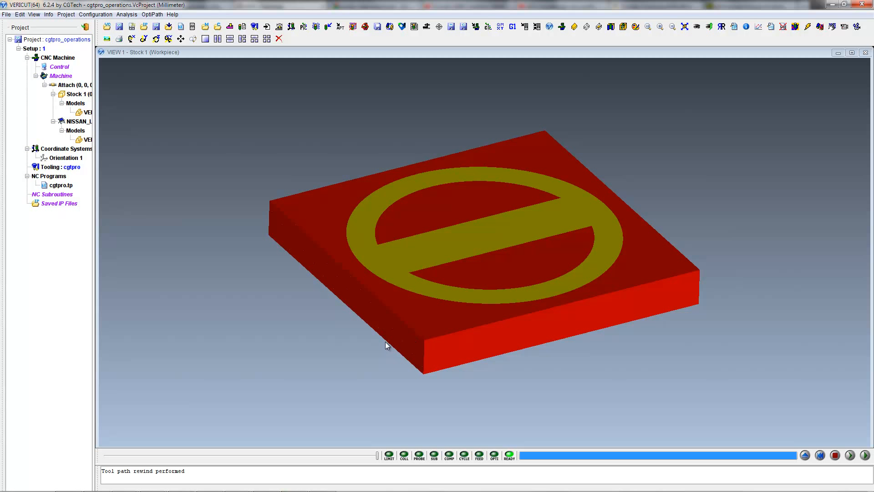
middle_click_drag(341, 346, 353, 197)
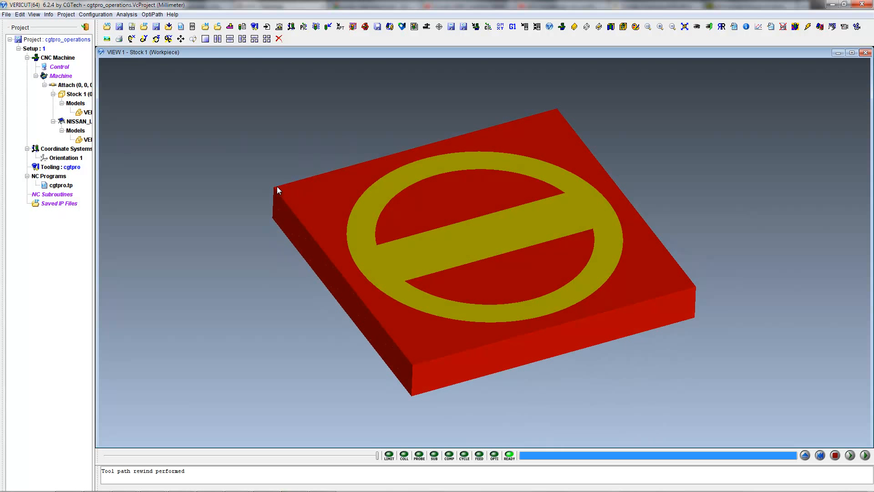
middle_click_drag(426, 133, 742, 345)
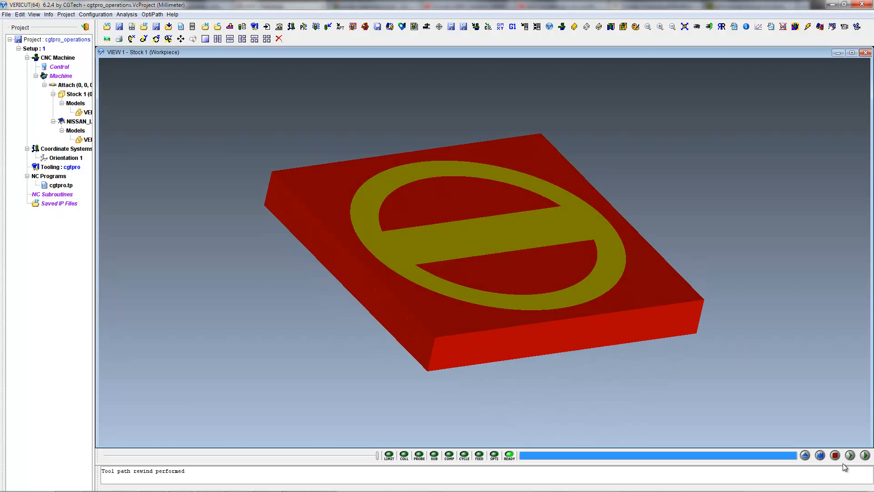
Run the VERICUT cutting simulation to the end and inspect the machined stock from several angles.
left_click(865, 455)
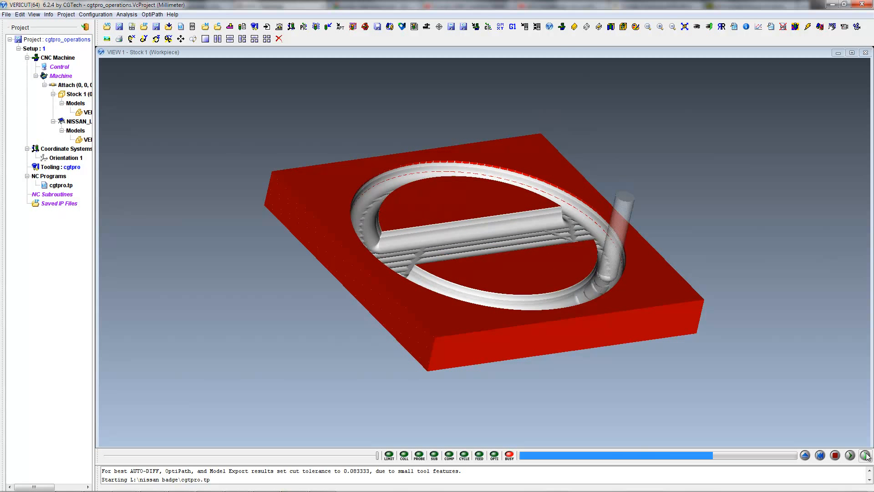
middle_click_drag(515, 283, 490, 285)
middle_click_drag(417, 321, 526, 360)
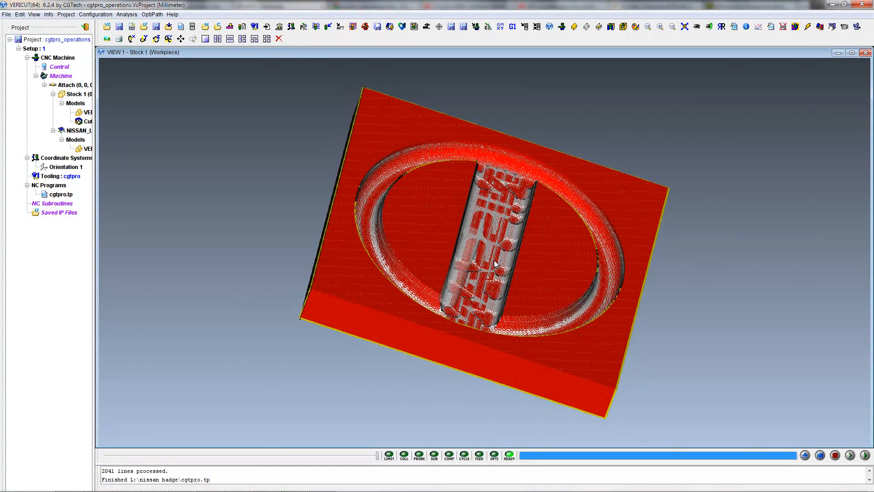
middle_click_drag(557, 301, 566, 309)
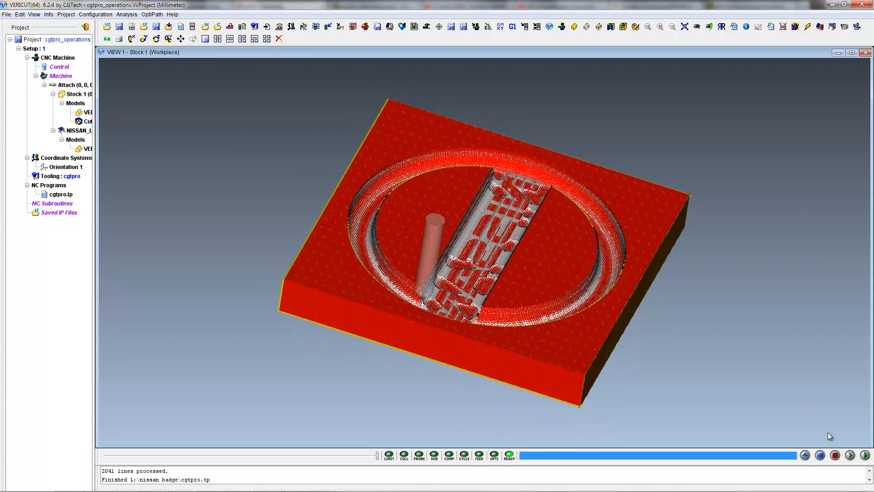
Exit VERICUT ignoring all project changes and complete the volume milling sequence in Creo Elements/Pro.
left_click(863, 5)
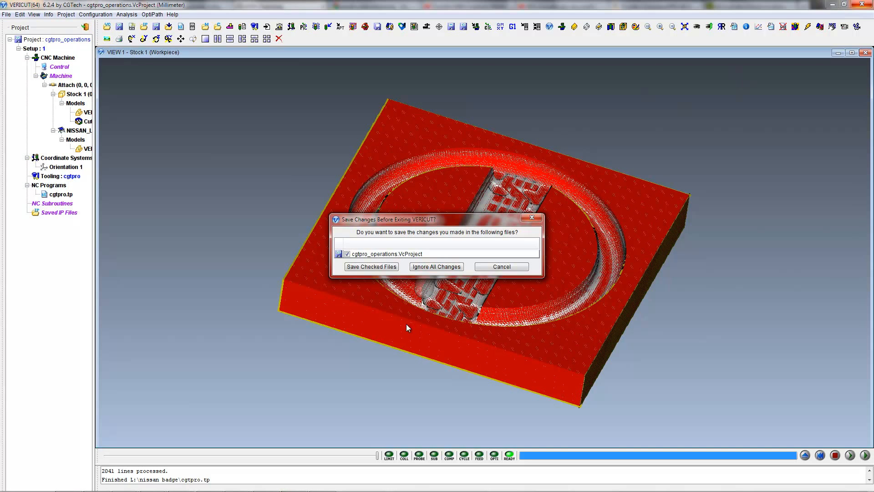
left_click(428, 268)
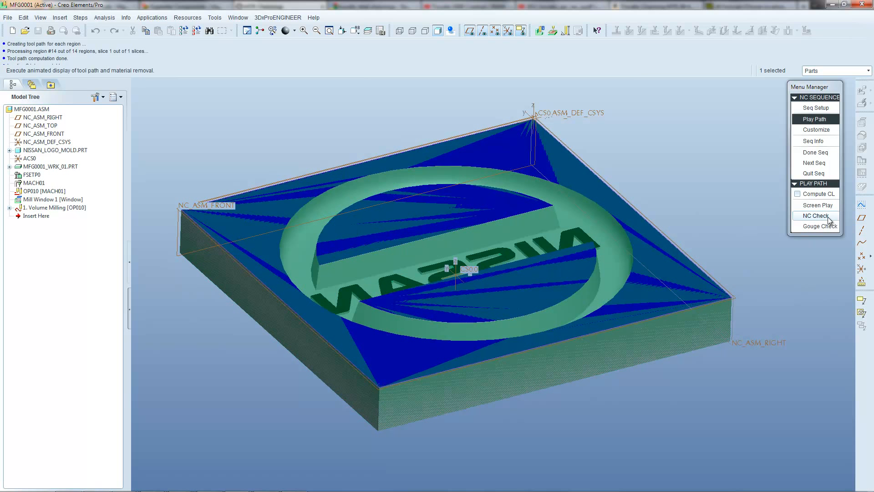
left_click(812, 155)
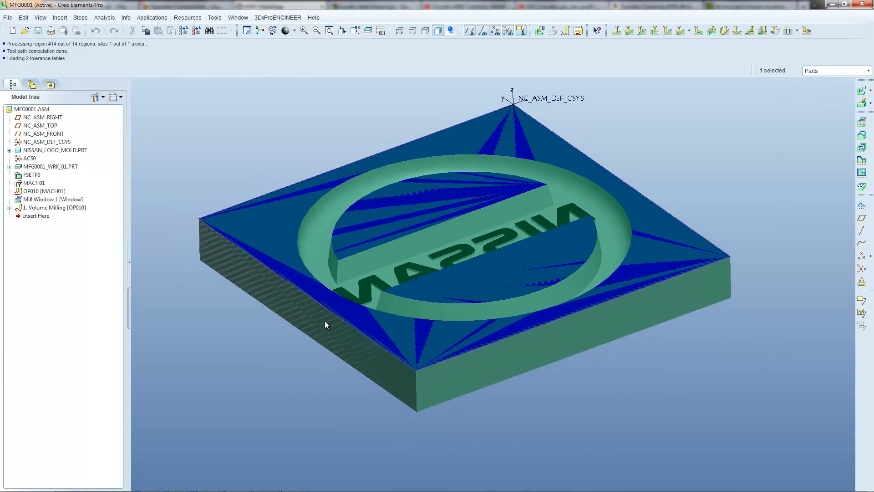
left_click(178, 173)
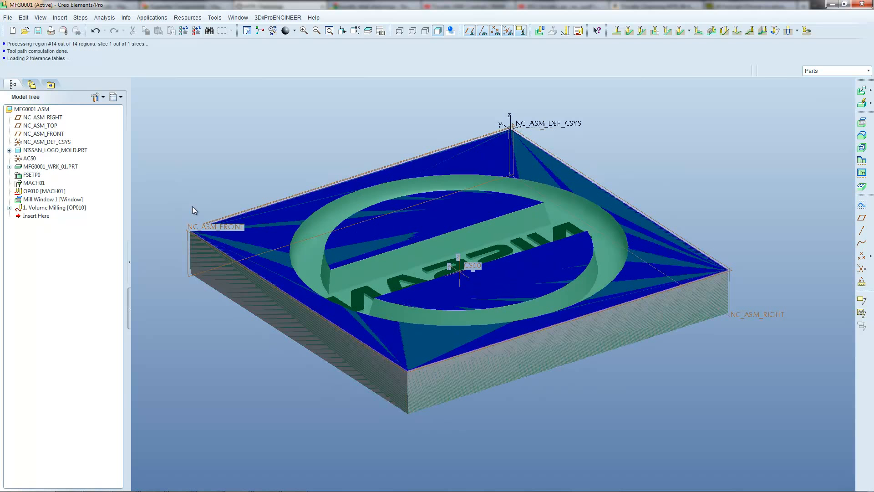
left_click(46, 209)
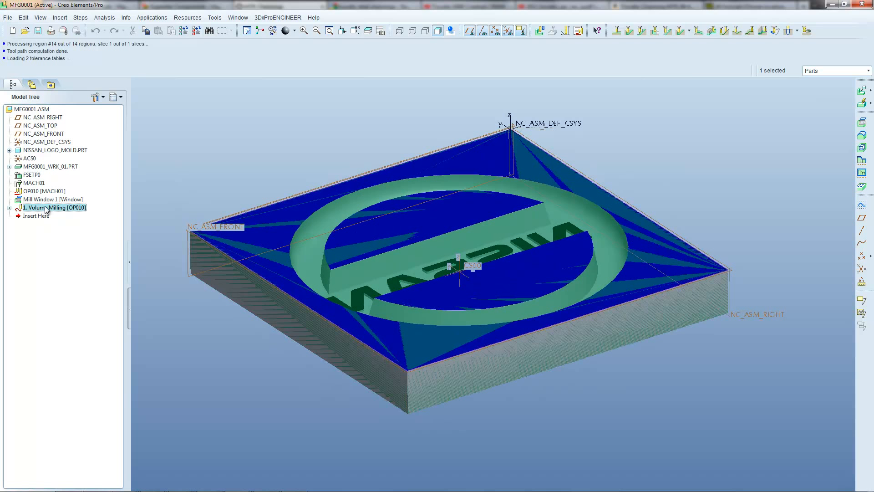
left_click(223, 152)
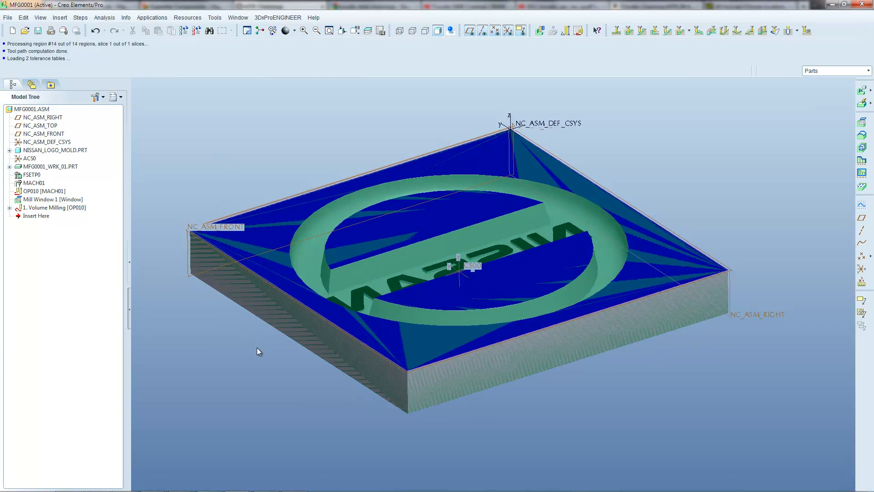
mouse_move(257, 348)
middle_mouse_down()
mouse_move(288, 339)
mouse_move(252, 335)
middle_mouse_up()
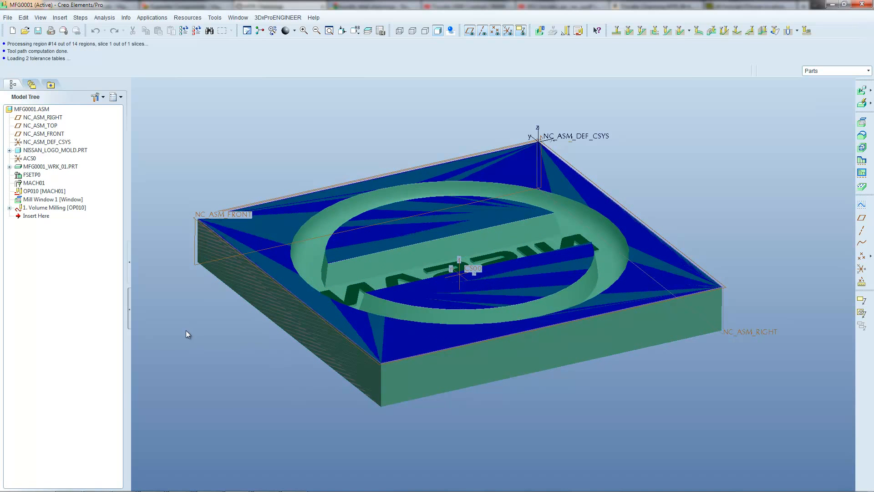
middle_click_drag(258, 347, 267, 326)
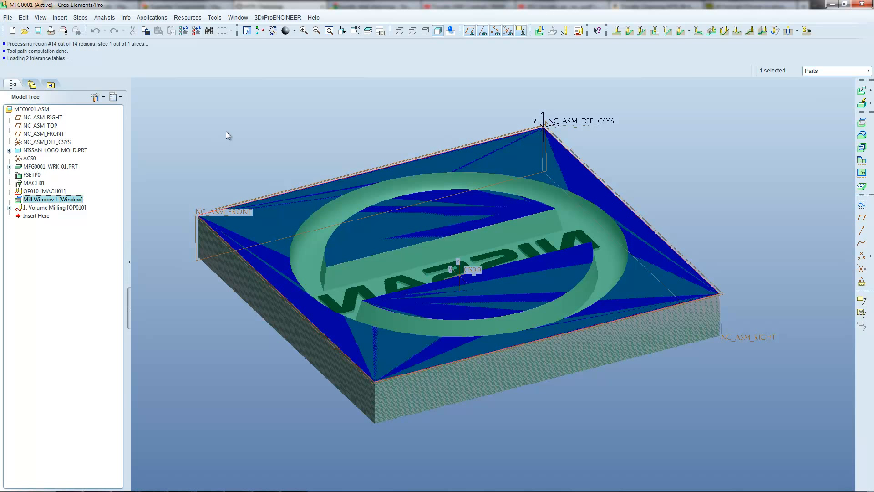
Create a Finishing sequence and include Tool, Parameters, Window and Excld Surfs in its setup.
left_click(60, 18)
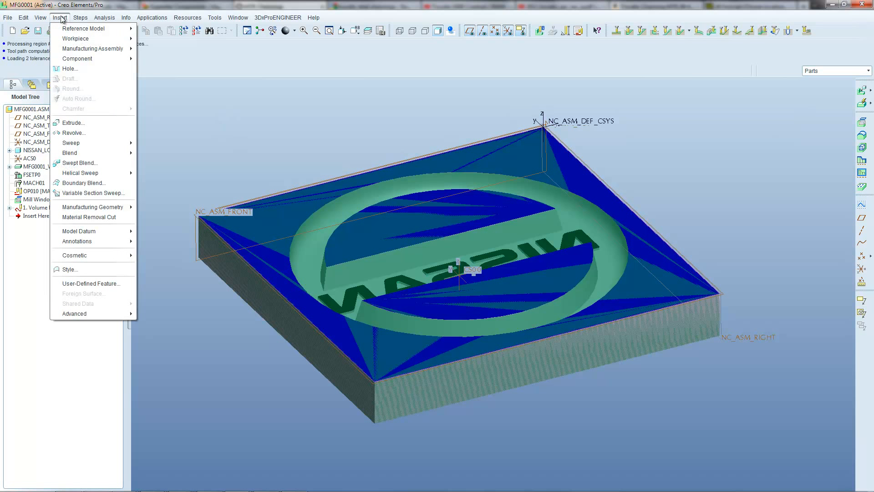
mouse_move(79, 17)
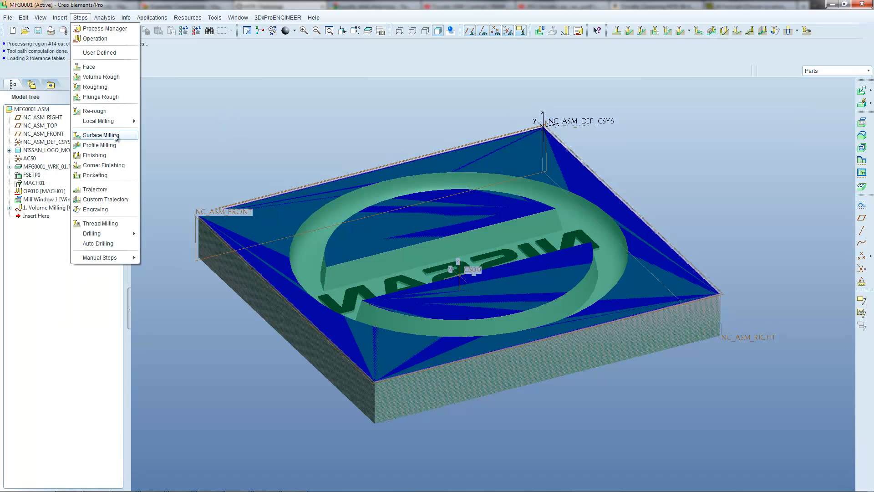
left_click(104, 156)
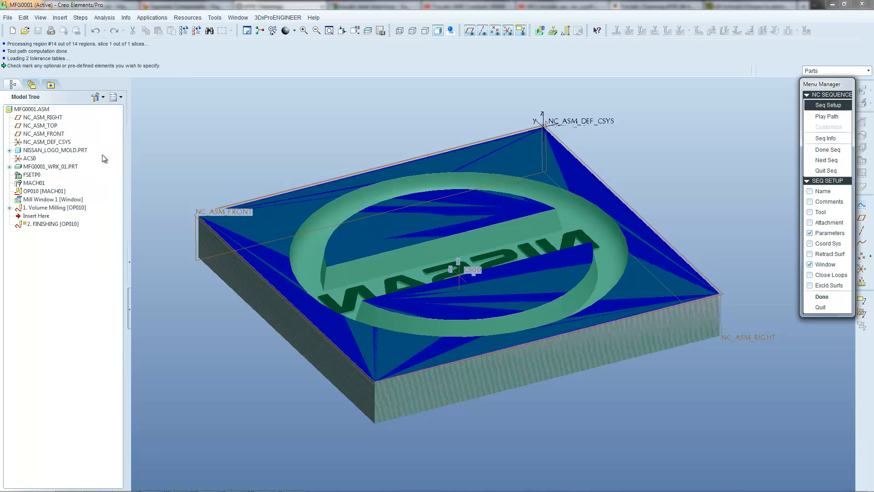
left_click(810, 234)
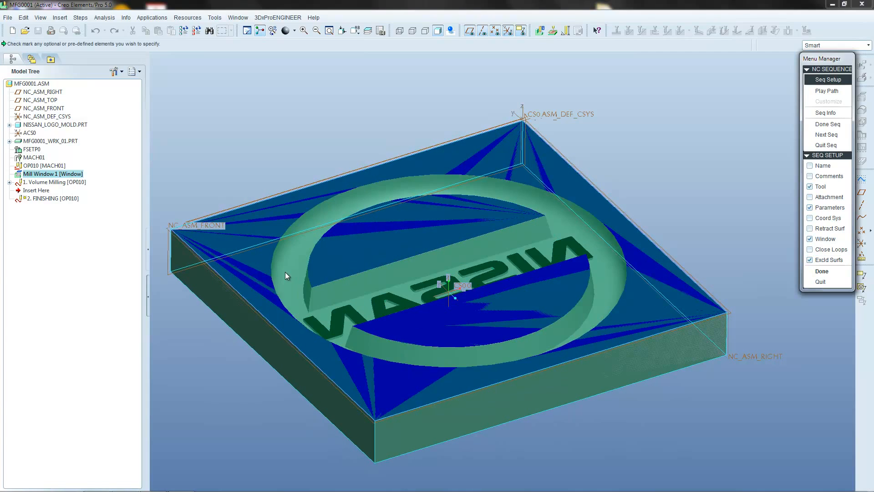
middle_click_drag(493, 371, 426, 264)
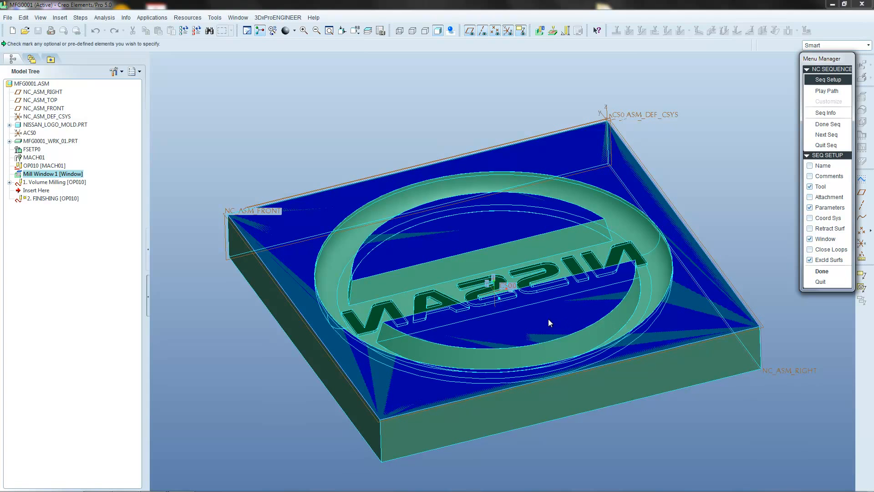
left_click(471, 227)
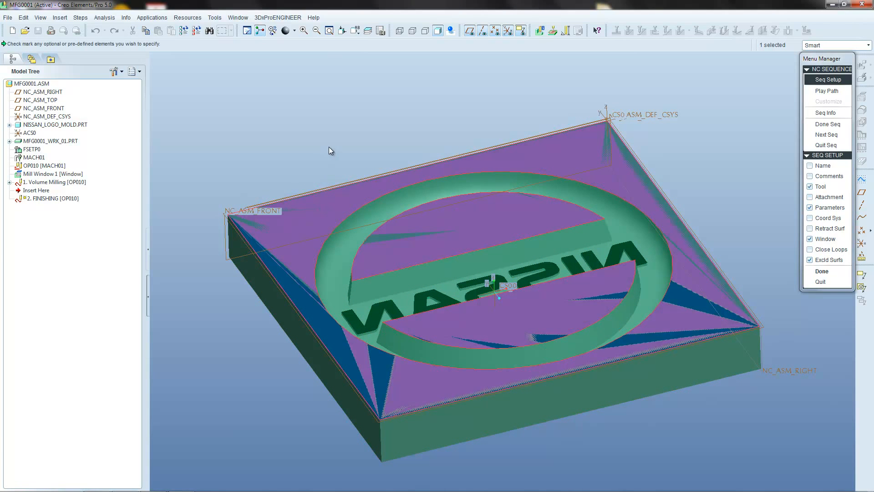
left_click(329, 147)
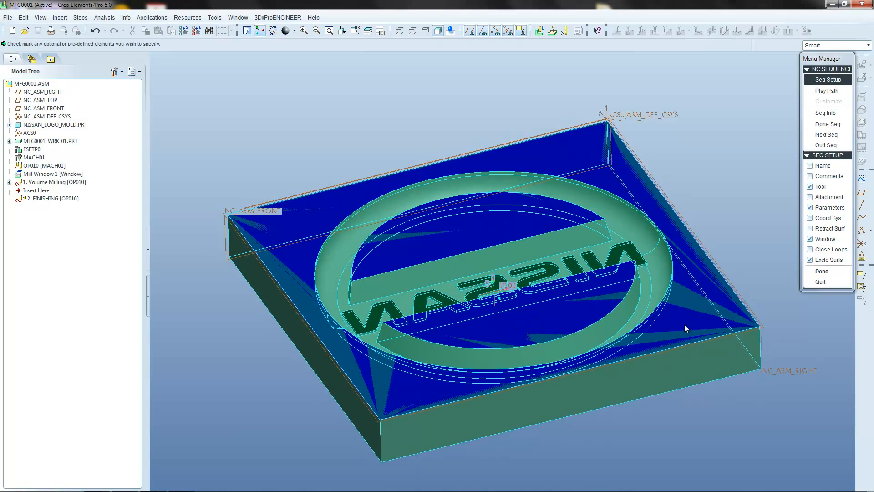
left_click(80, 18)
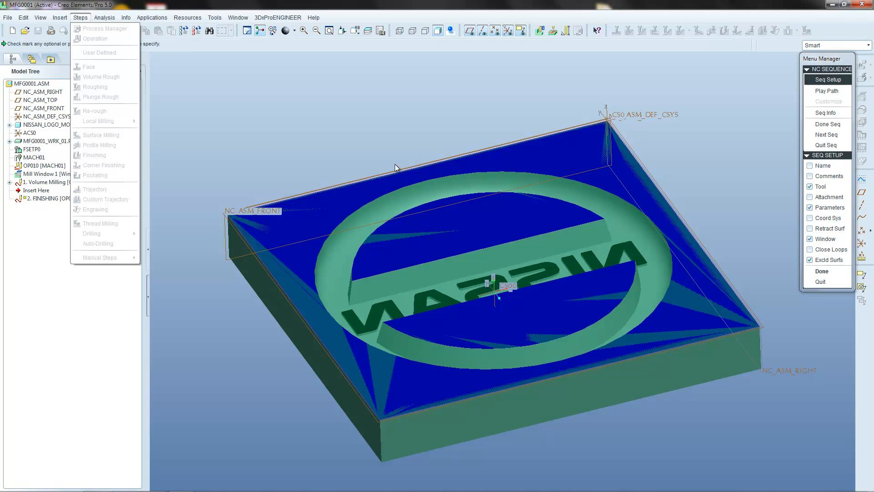
left_click(495, 96)
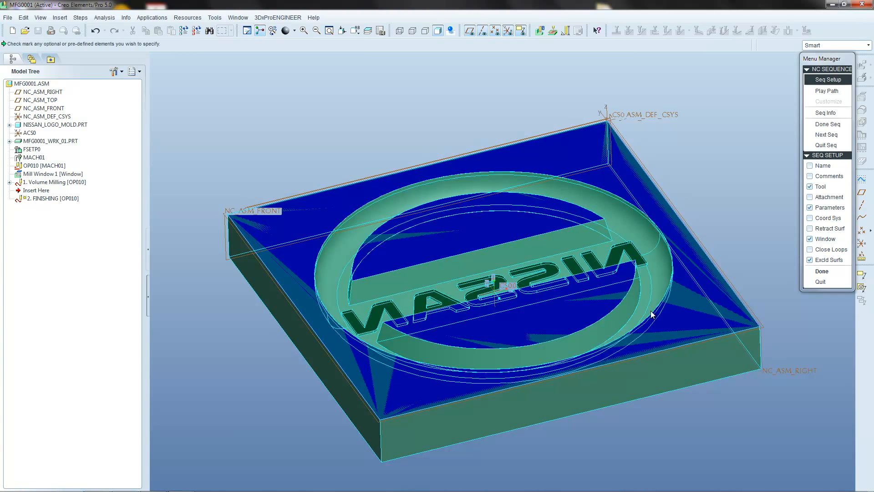
Accept the finishing sequence's setup elements and assign the 6MM_BALL_MILL as its cutting tool.
left_click(822, 272)
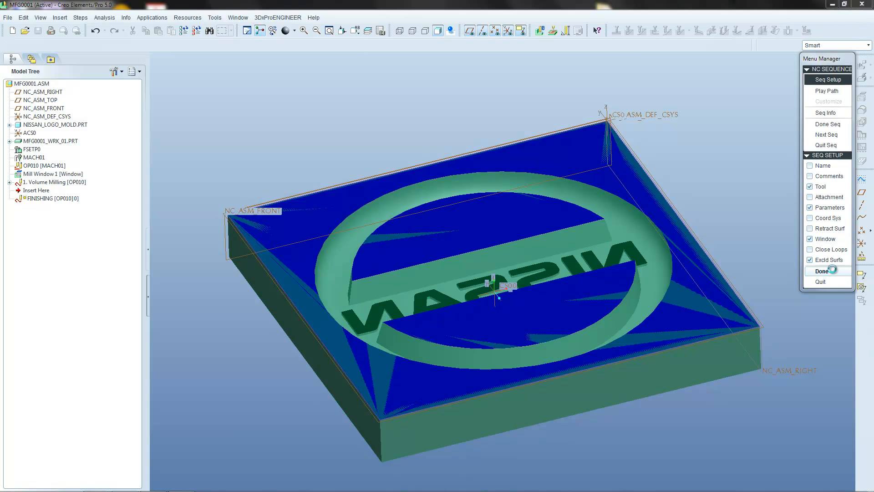
left_click_drag(724, 283, 700, 241)
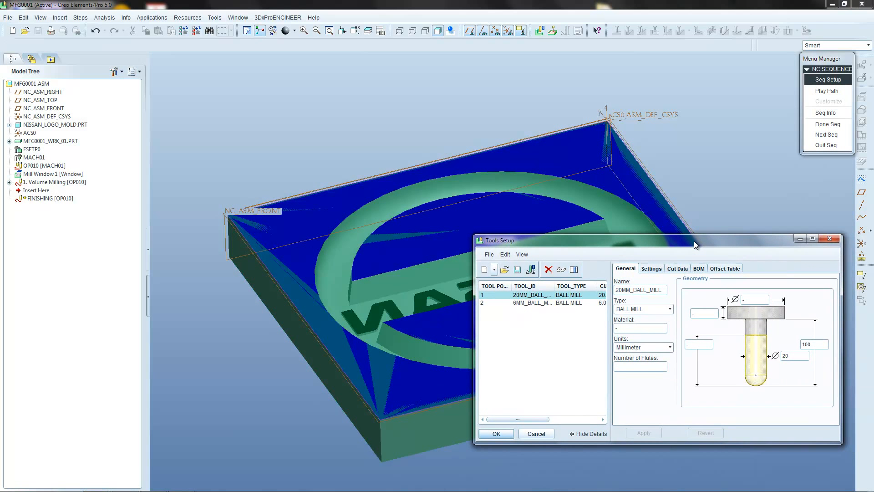
left_click(531, 303)
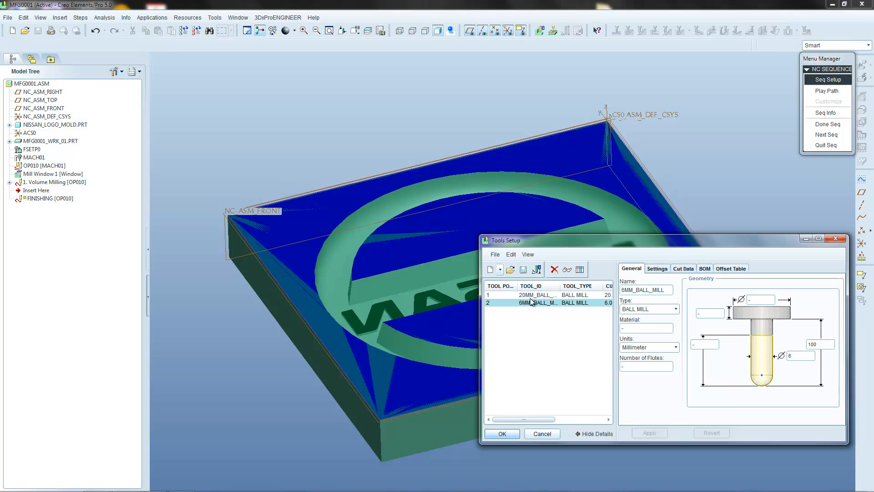
left_click(789, 357)
double_click(801, 355)
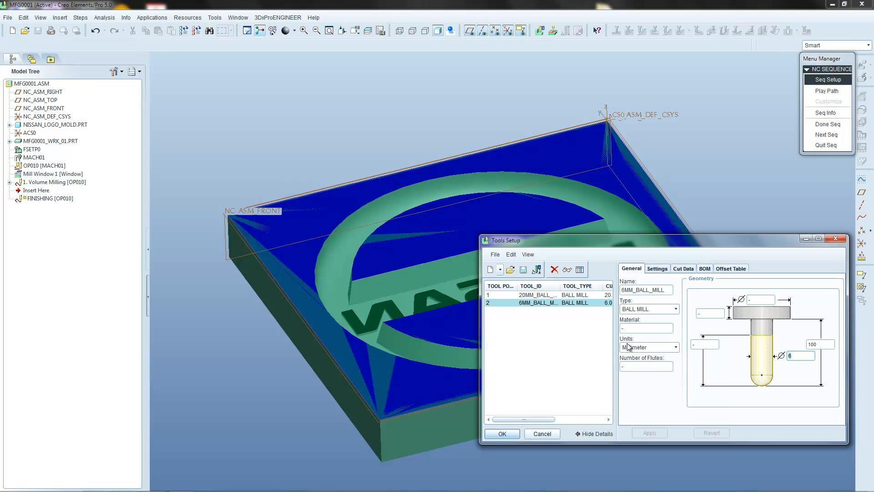
left_click(532, 295)
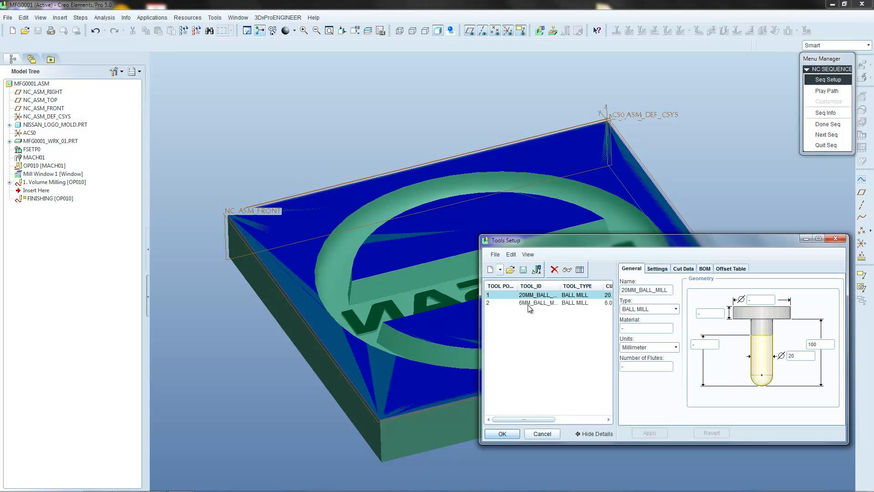
left_click(529, 303)
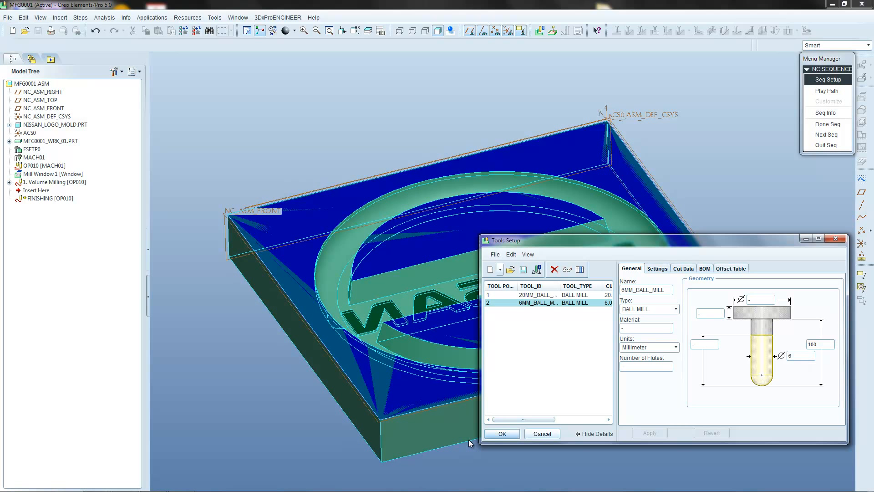
left_click(501, 433)
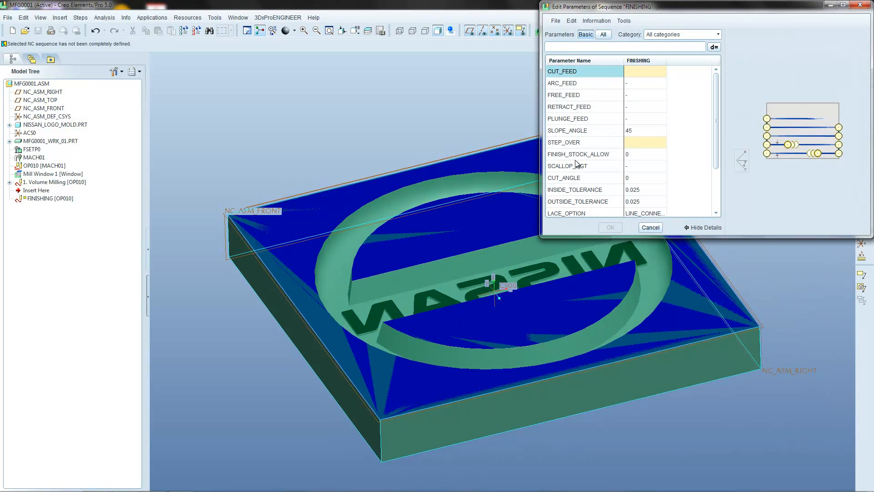
Set the finishing parameters to CUT_FEED 1000, STEP_OVER 2, CLEAR_DIST 10 and SPINDLE_SPEED 7000.
left_click(645, 71)
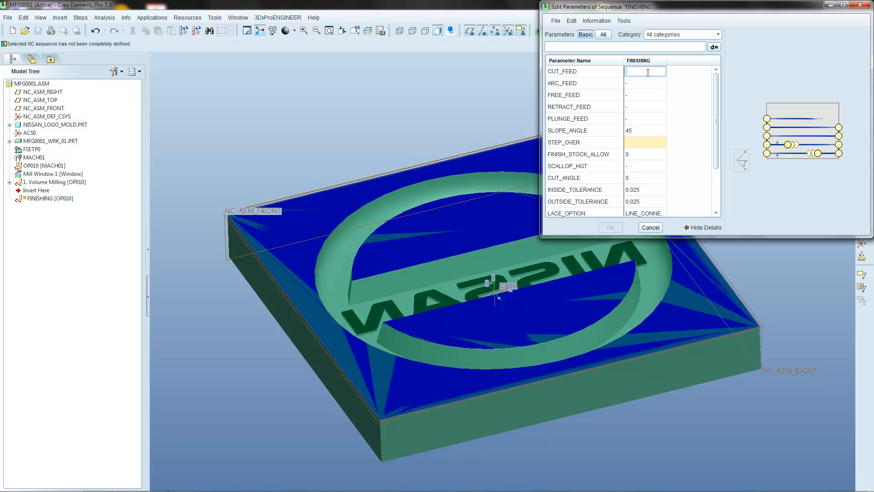
type("1000")
left_click(645, 143)
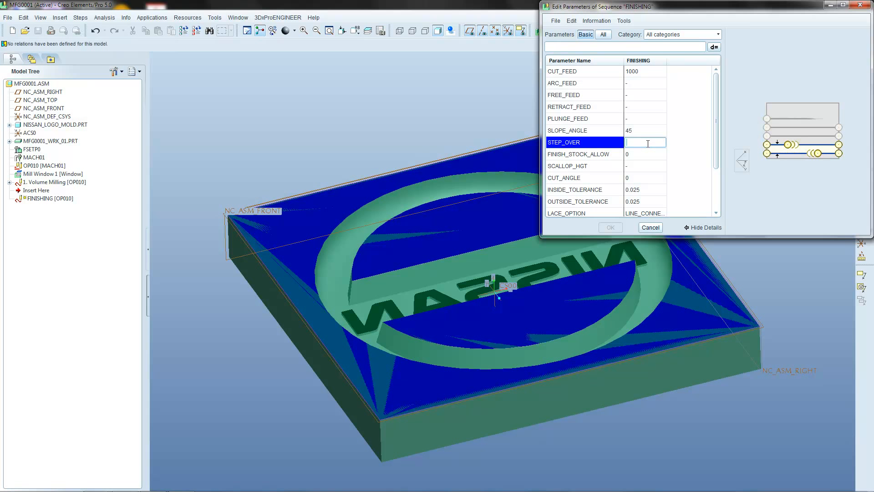
type("1")
scroll(717, 116, "down", 2)
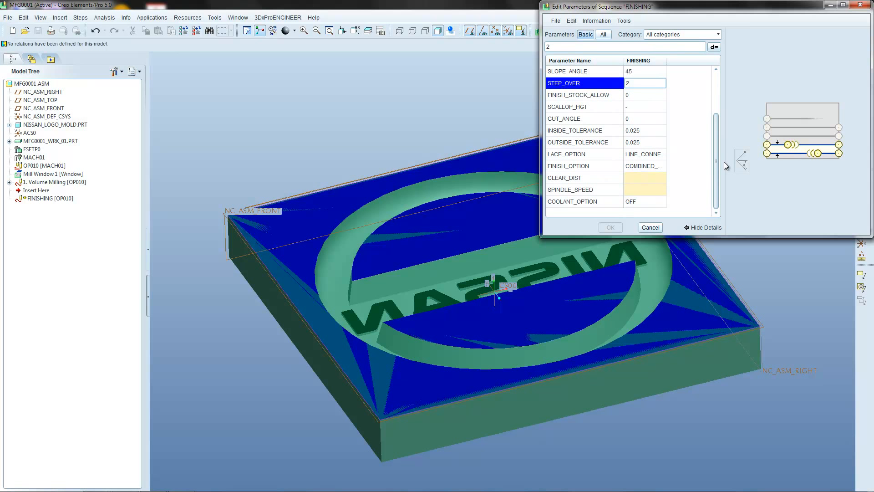
left_click(645, 178)
type("10")
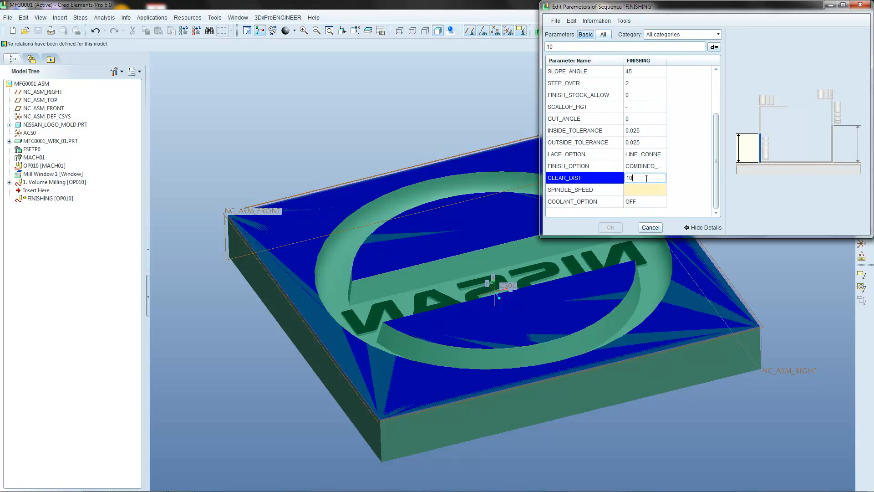
left_click(649, 187)
type("7000")
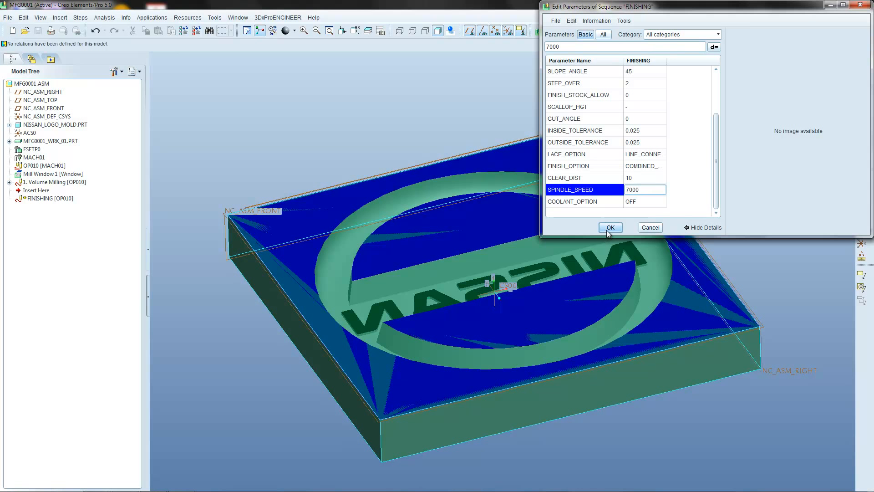
left_click(610, 227)
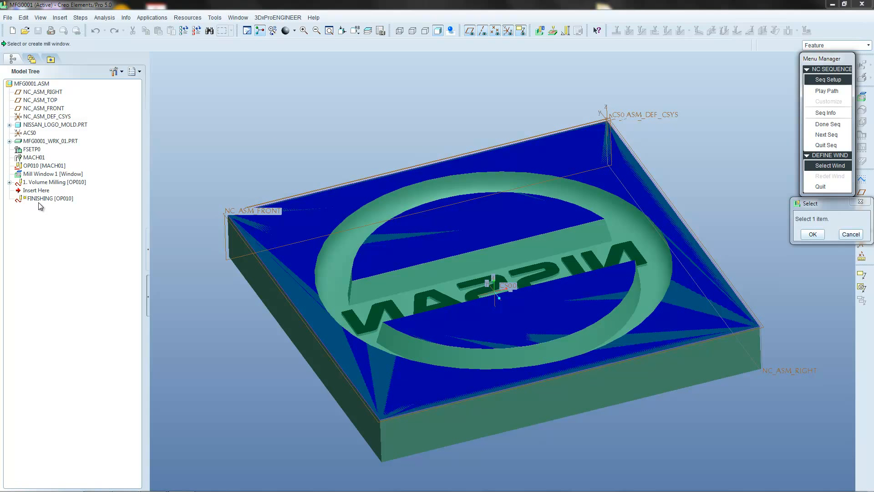
Assign Mill Window 1 as the machining window of the finishing sequence.
left_click(49, 174)
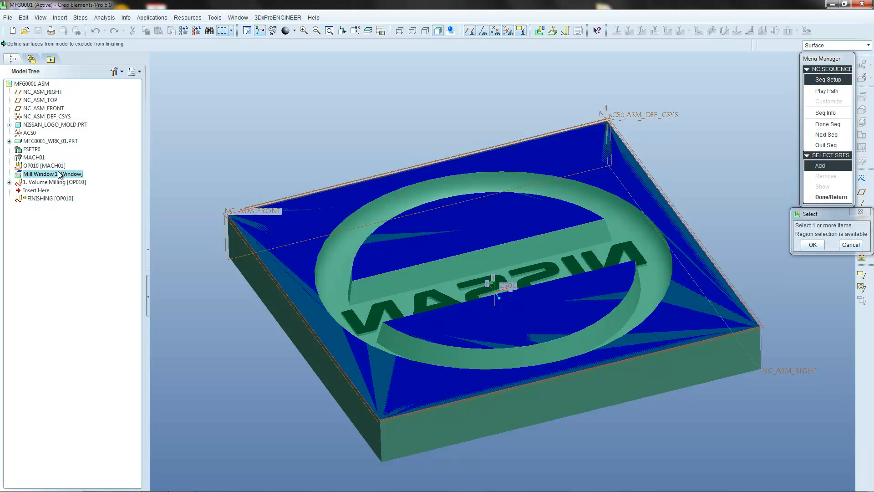
left_click_drag(7, 44, 133, 43)
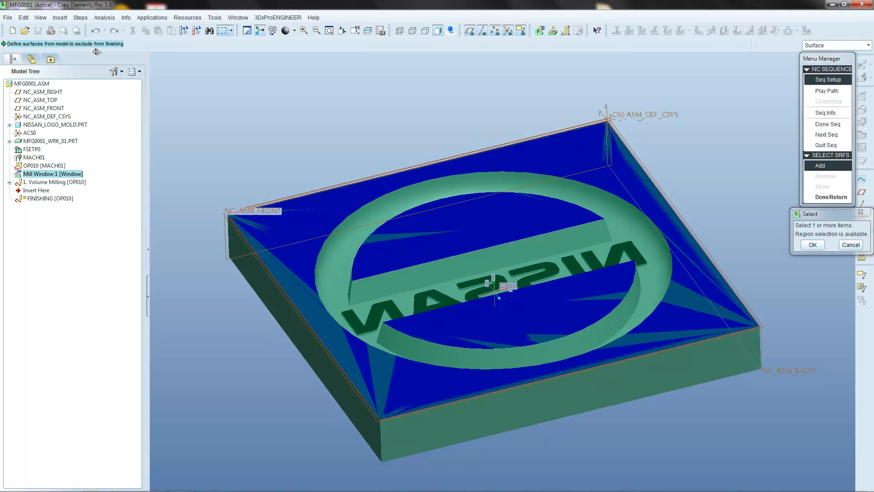
Exclude the mold's flat top surface, including the flats inside the logo ring, from the finishing sequence.
left_click(297, 256)
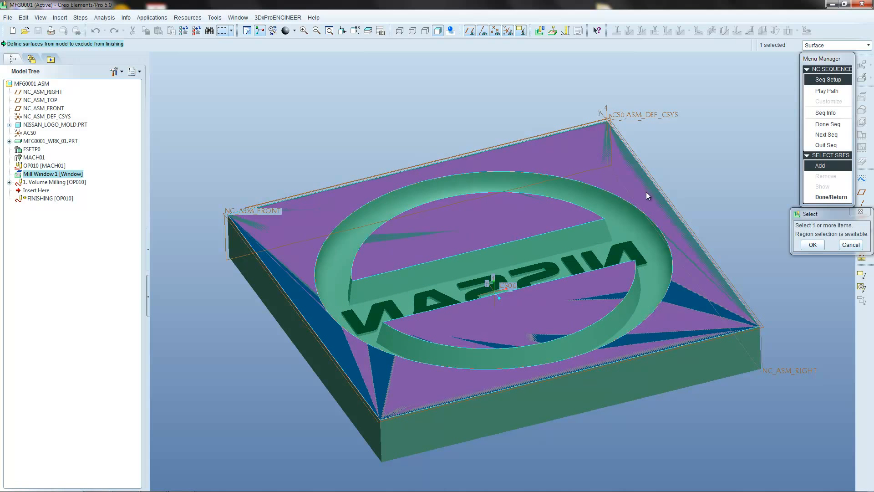
left_click(813, 245)
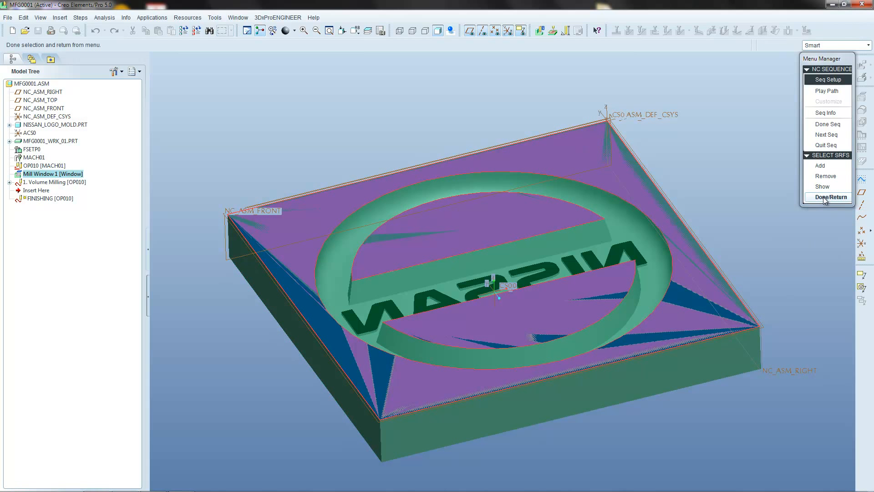
Play the finishing sequence's tool path on screen to examine the cutter's motion over the logo, and close the playback.
left_click(826, 91)
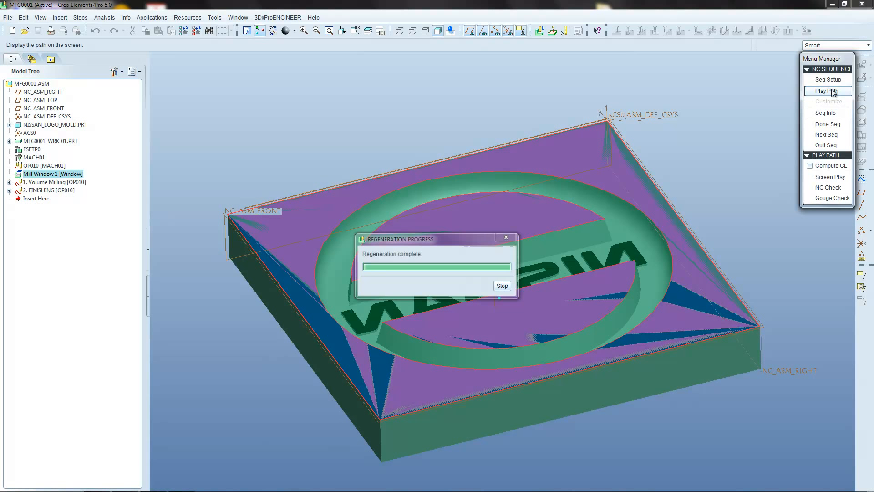
middle_click_drag(638, 419, 438, 205)
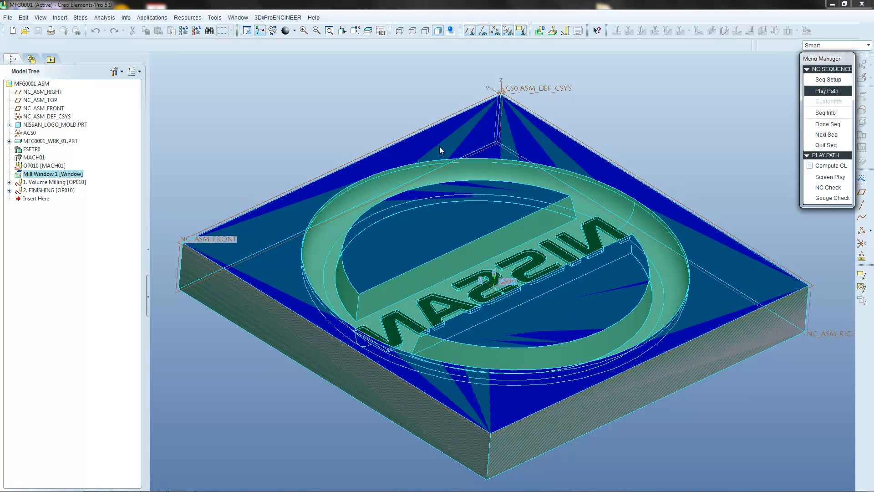
left_click(831, 177)
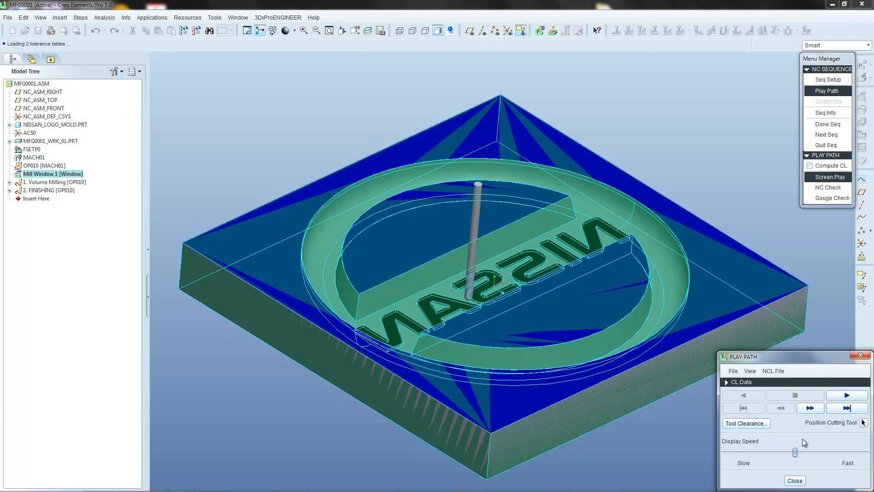
left_click(847, 394)
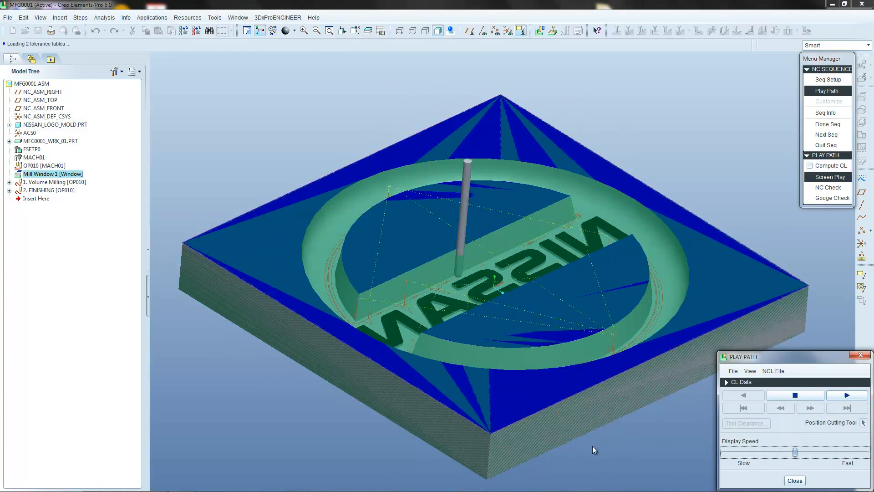
middle_click_drag(592, 446, 471, 283)
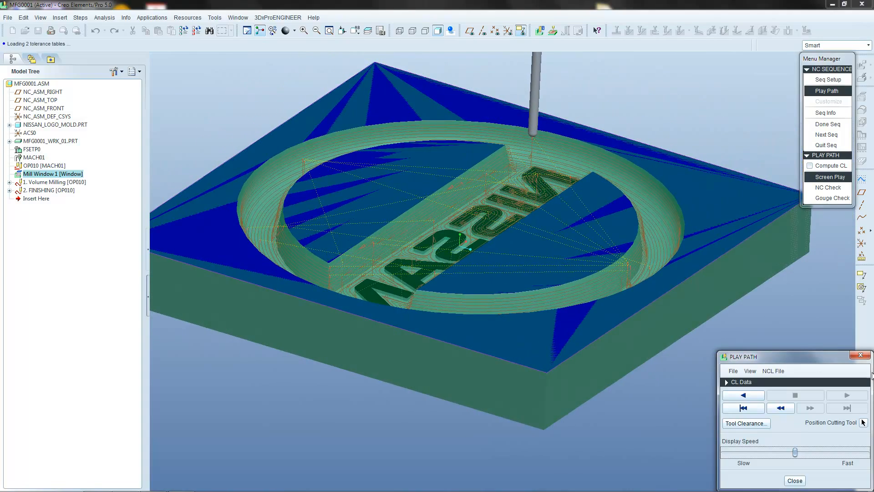
left_click(860, 355)
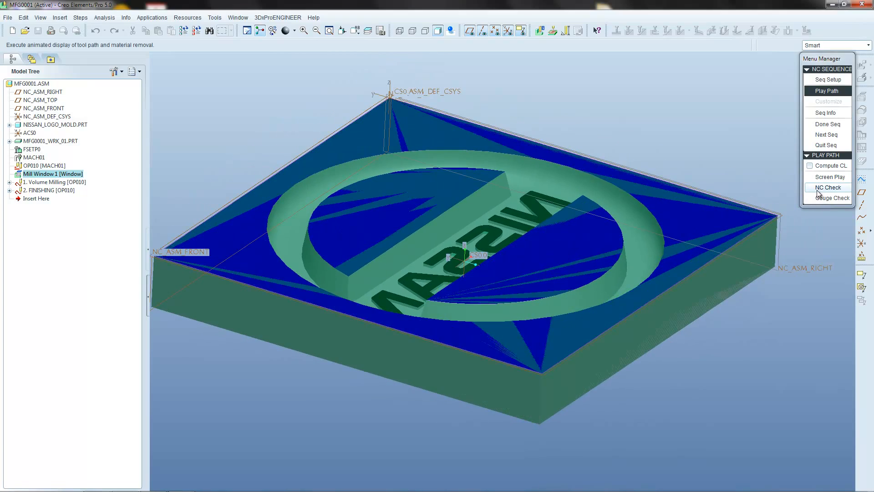
Run the NC Check material removal simulation for the finishing sequence and complete the sequence.
left_click(817, 192)
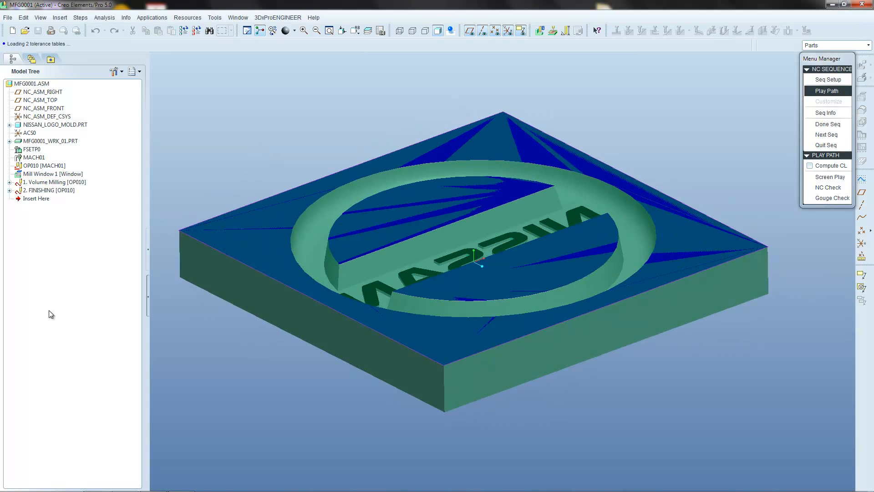
left_click(828, 125)
Open the Help Center, move its window over the model to view the introduction page, and close it.
left_click(80, 17)
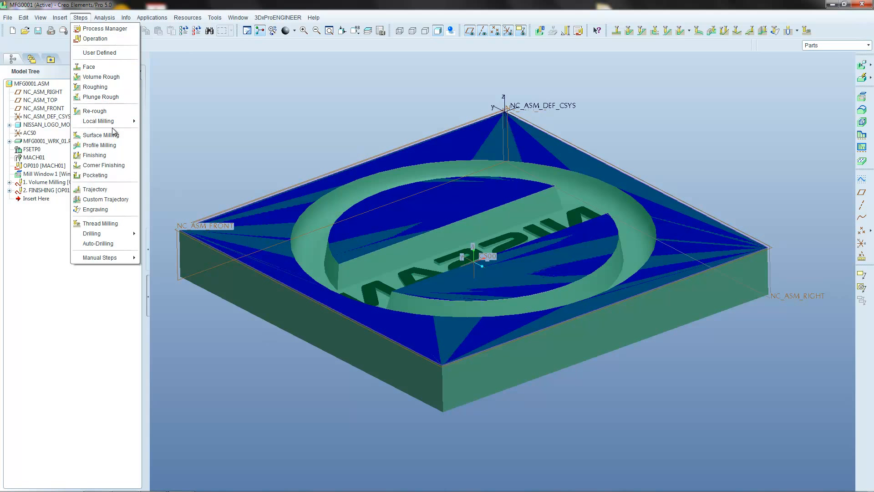
mouse_move(314, 18)
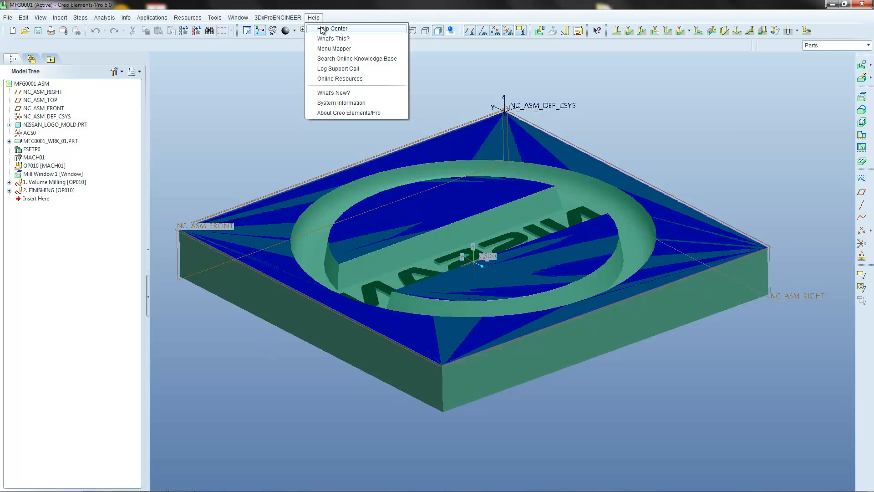
left_click(321, 29)
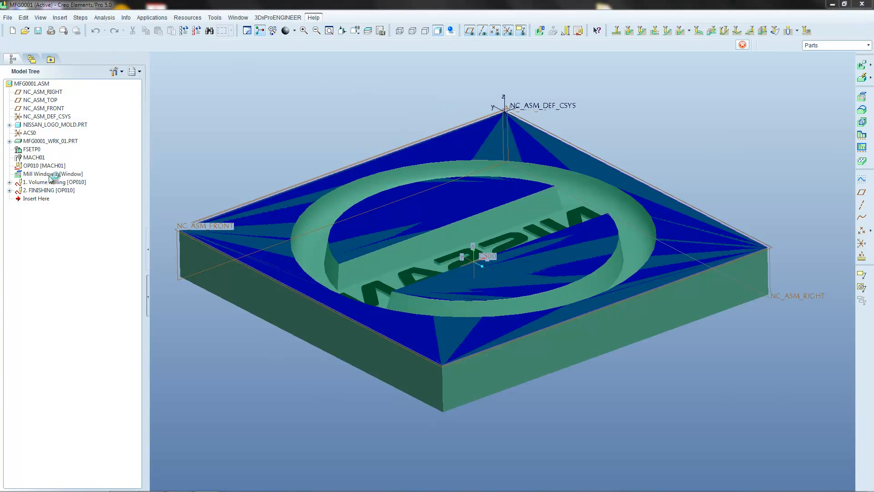
left_click_drag(138, 10, 580, 179)
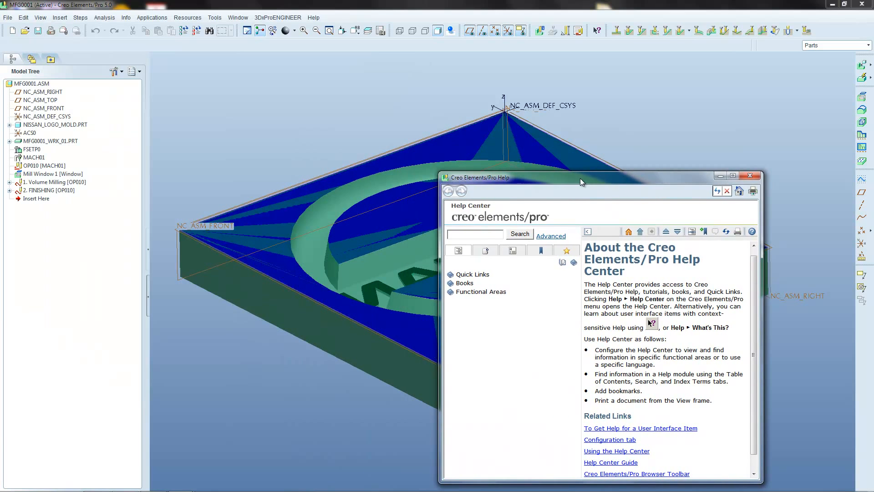
left_click(745, 177)
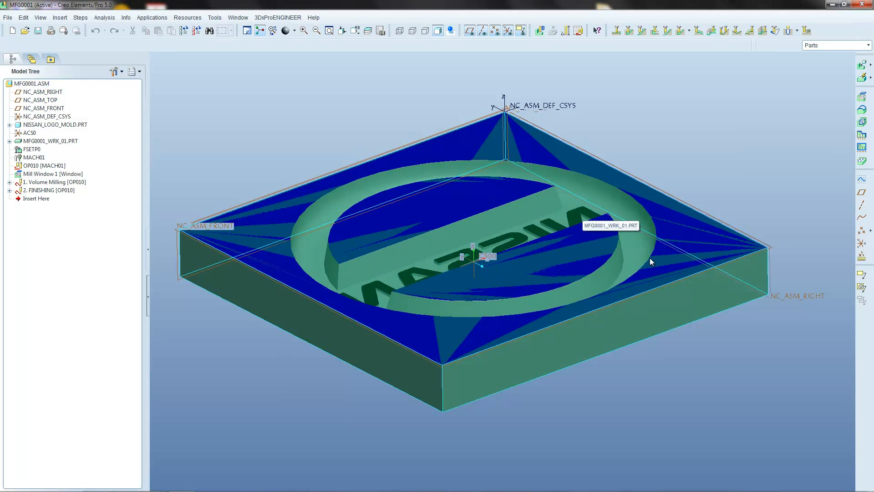
left_click(45, 192)
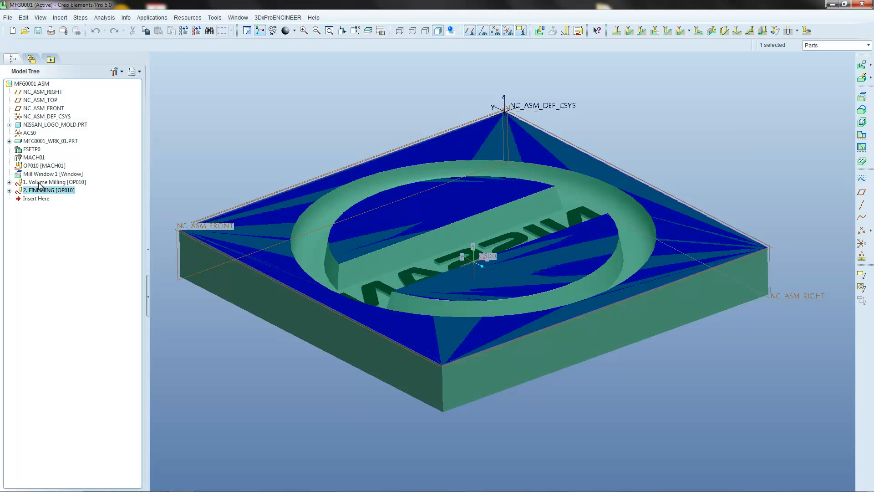
left_click(51, 182)
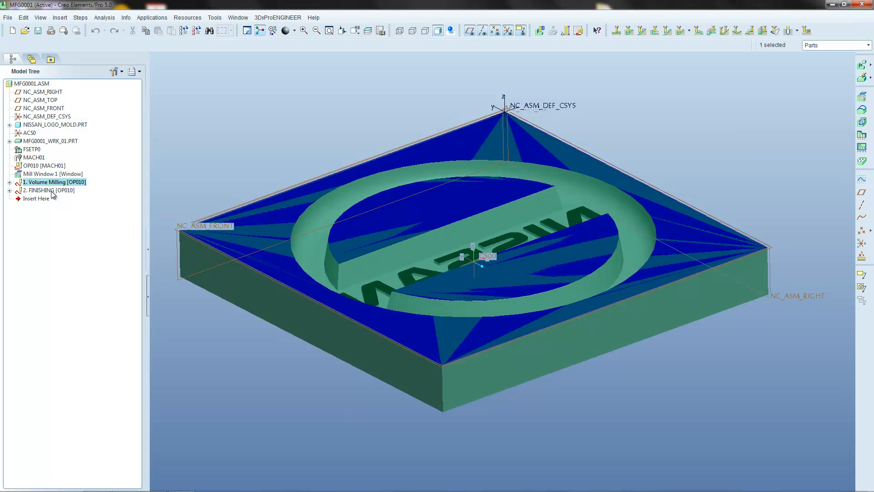
left_click(52, 191)
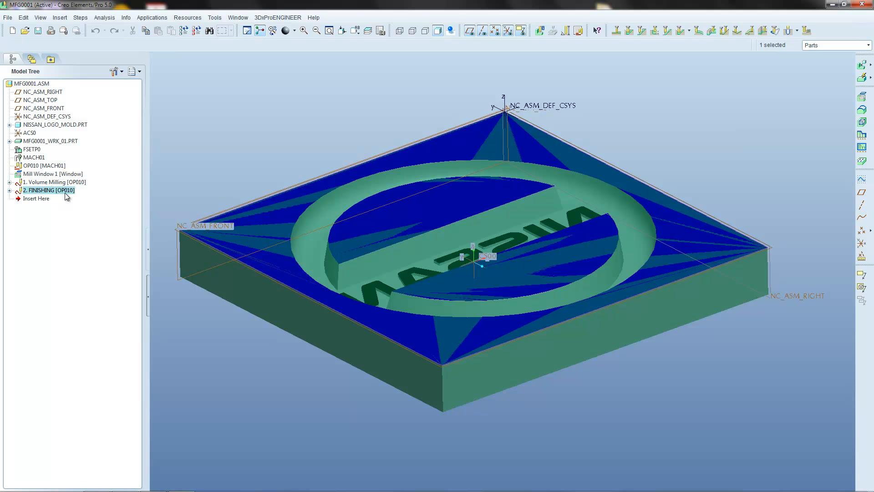
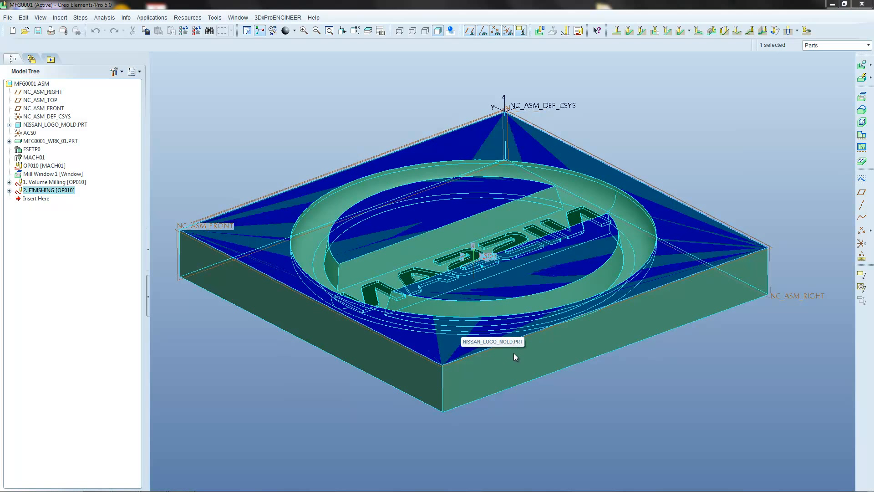
middle_click_drag(519, 336, 577, 305)
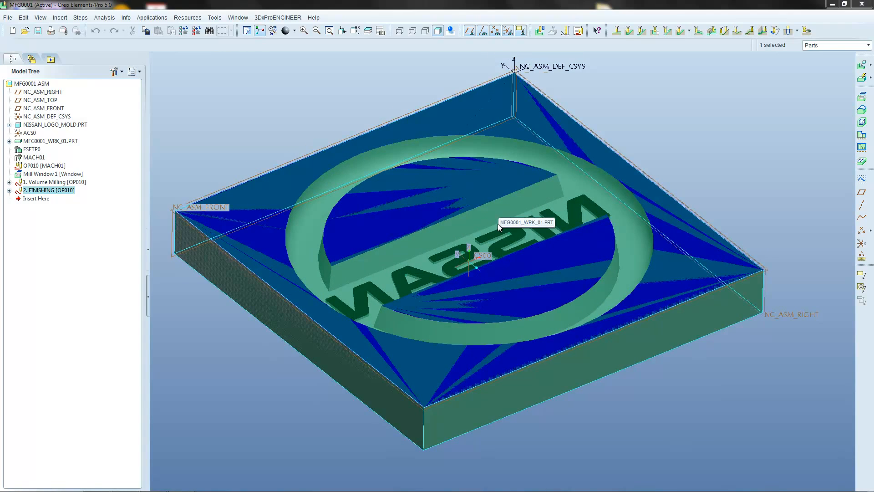